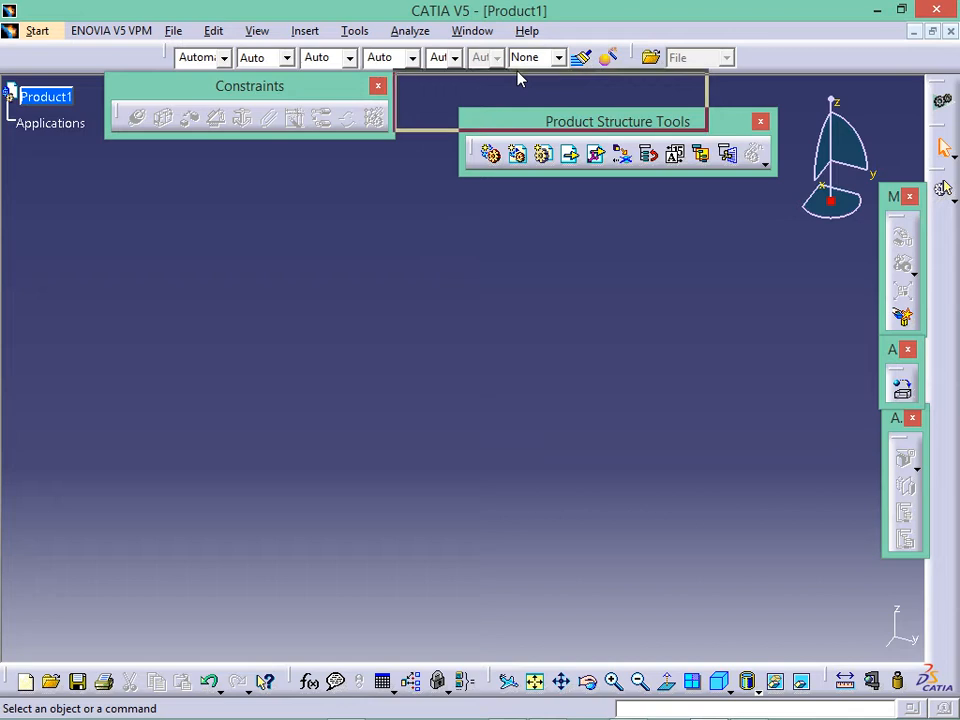
- Move the Product Structure Tools toolbar up beside the Constraints toolbar in the empty Product1
drag(518, 80, 523, 90)
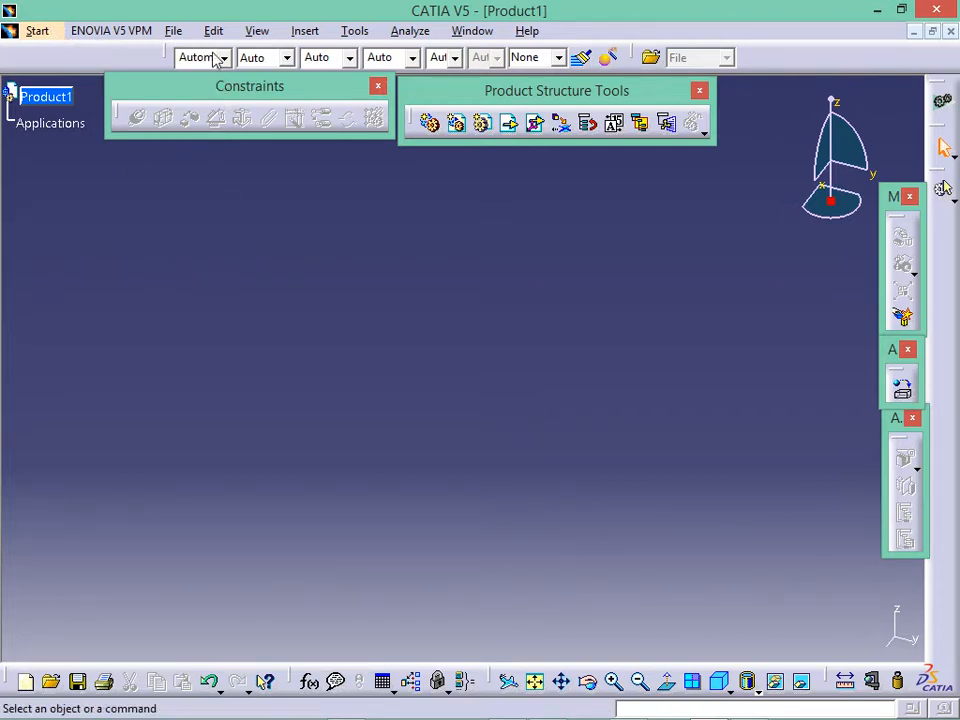
- Start File > Open and browse the part files listed in the Horizontal folder
click(173, 31)
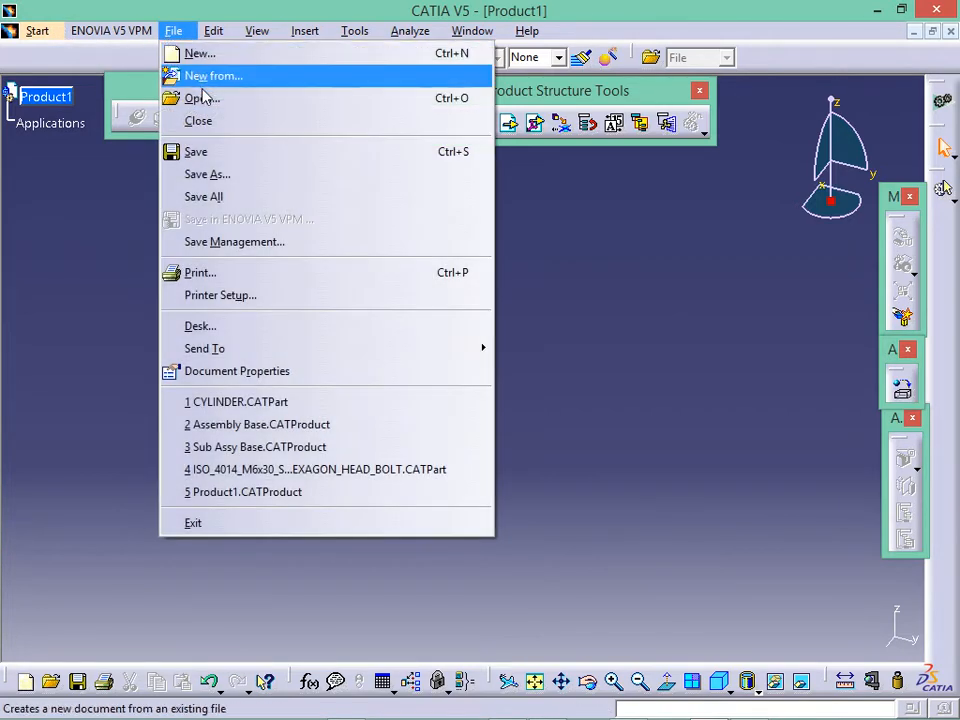
click(225, 103)
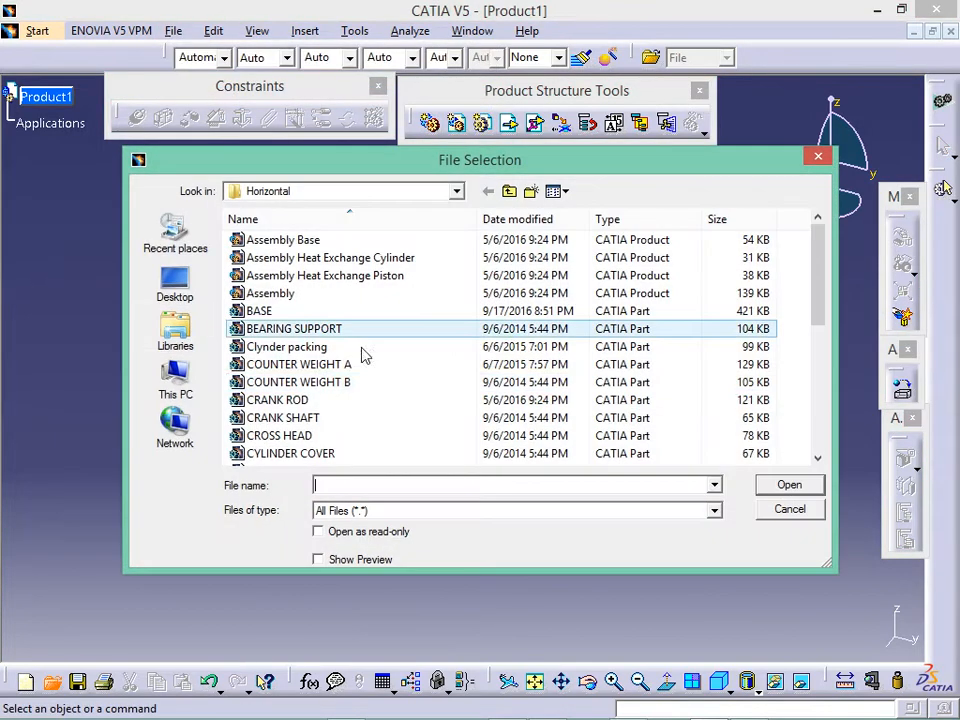
click(444, 364)
scroll(444, 364, down, 1)
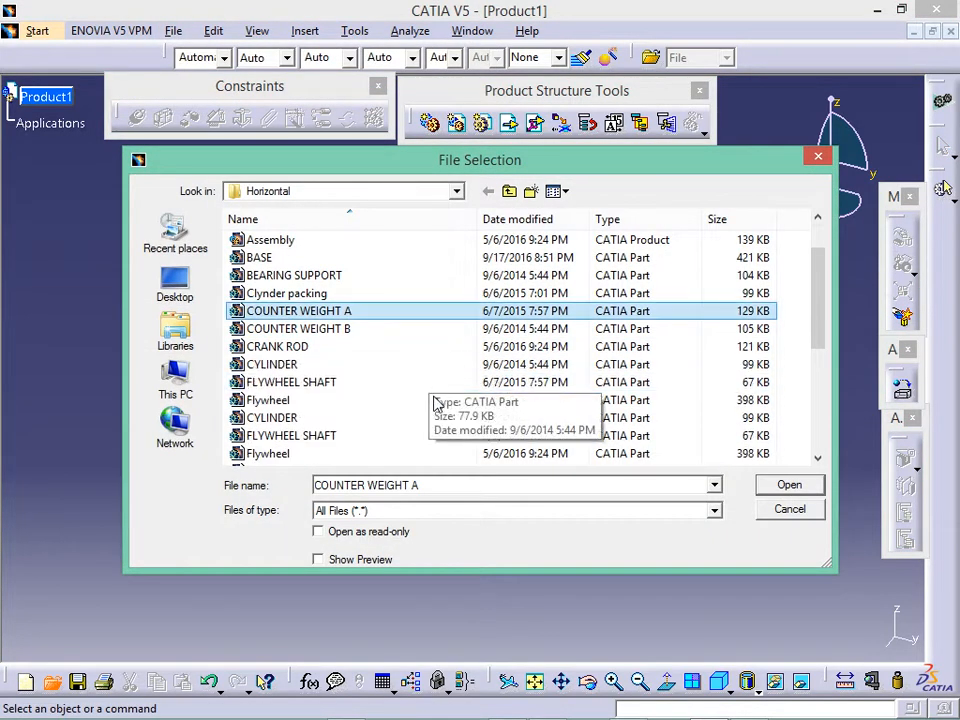
scroll(435, 402, down, 2)
scroll(435, 402, down, 1)
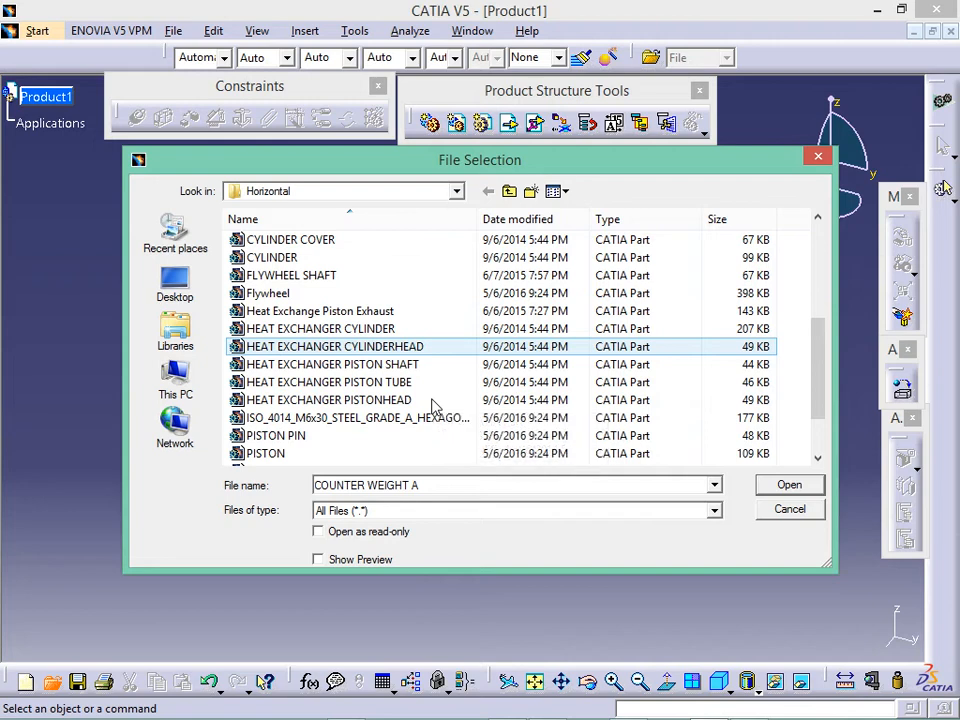
scroll(430, 406, down, 1)
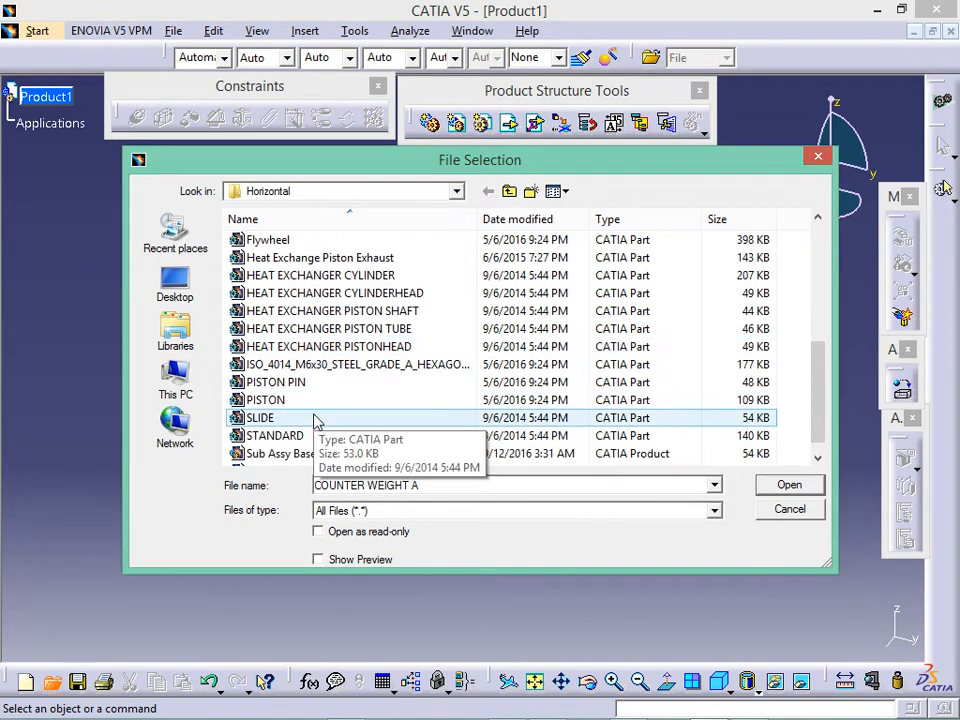
scroll(315, 420, up, 3)
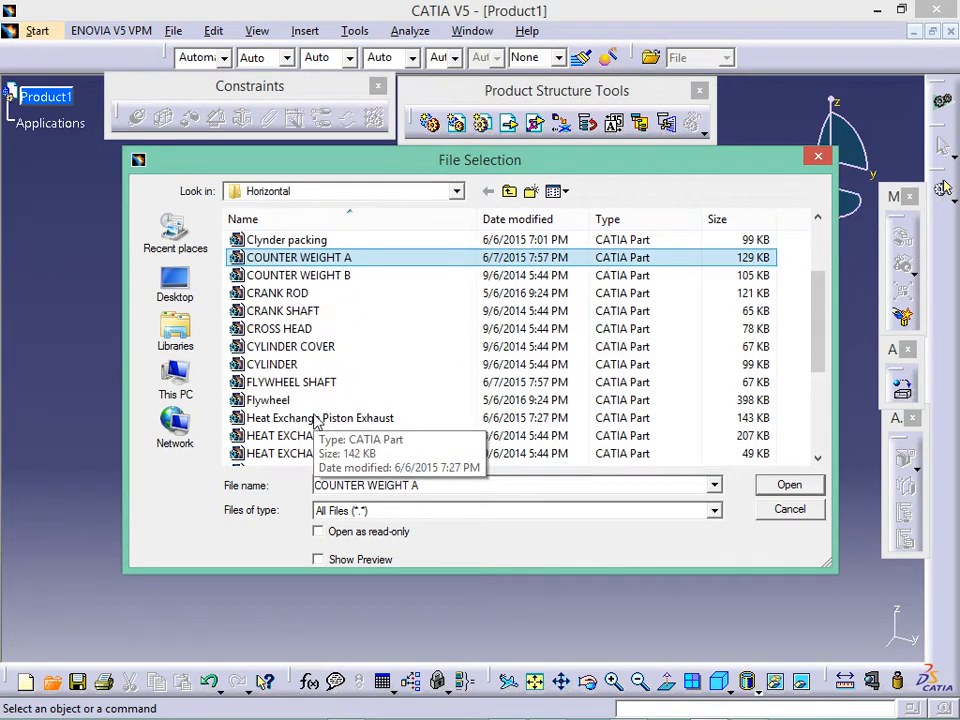
scroll(317, 405, down, 3)
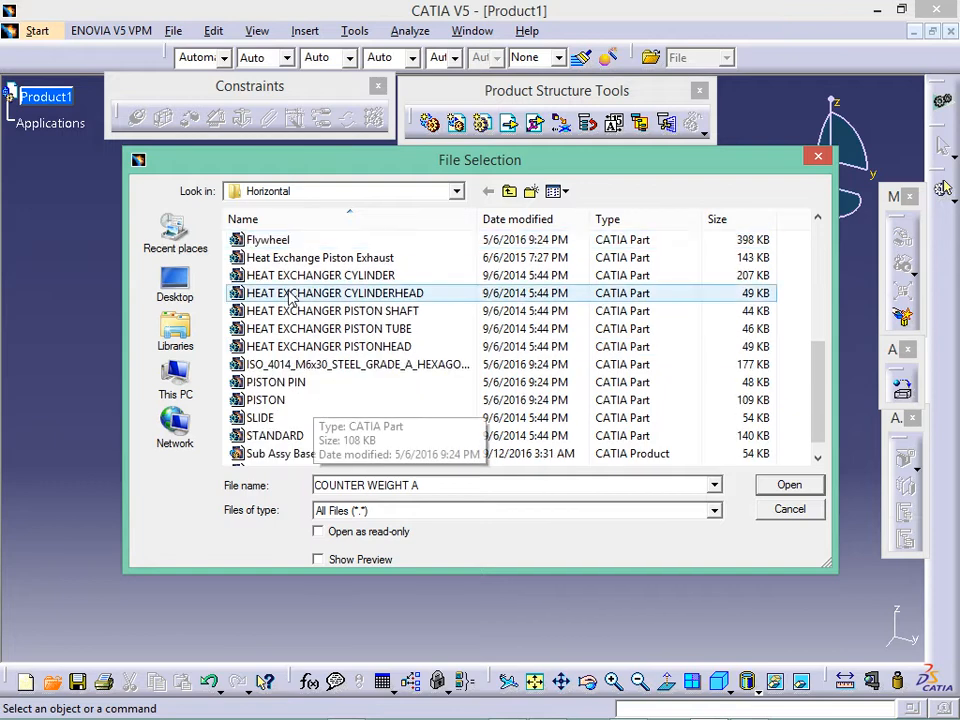
- Select the CYLINDER part from the Horizontal folder and open it
click(290, 400)
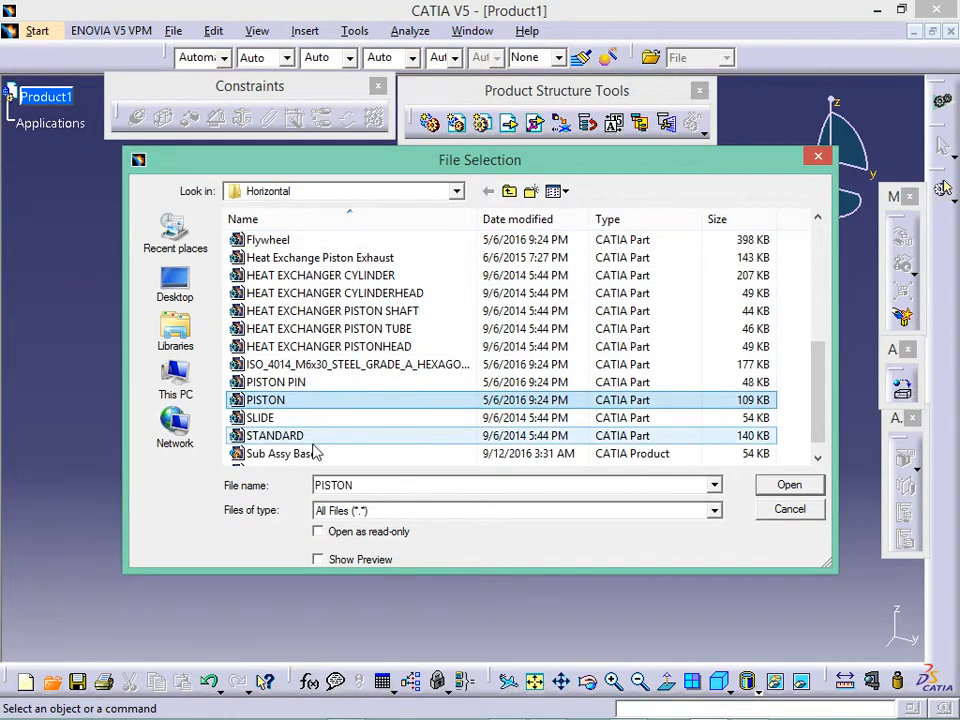
click(290, 436)
scroll(311, 450, up, 1)
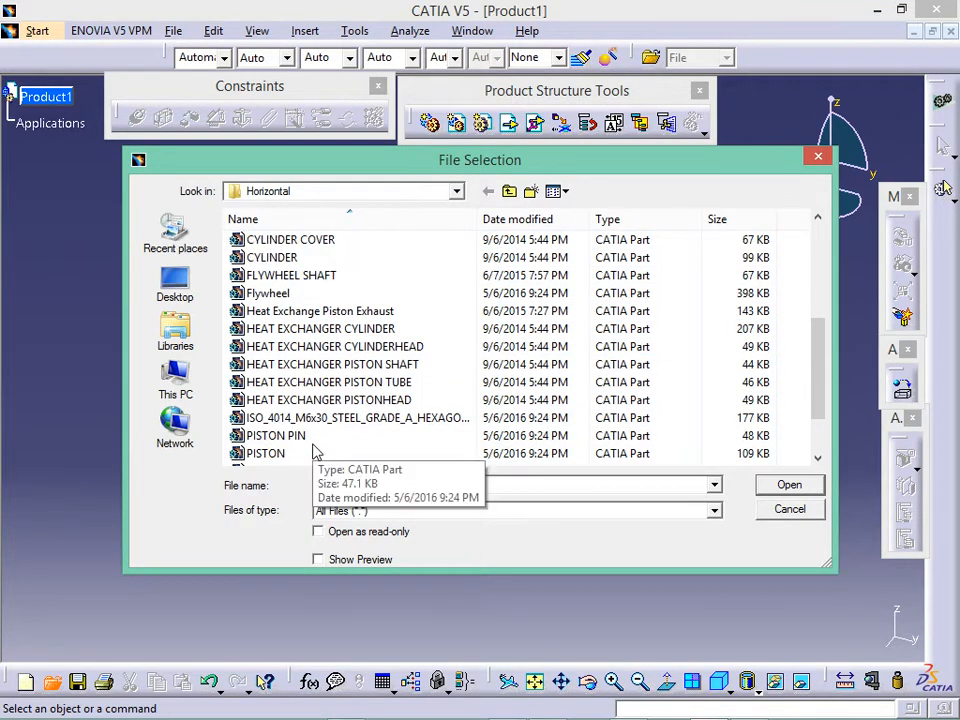
scroll(313, 450, up, 1)
click(333, 312)
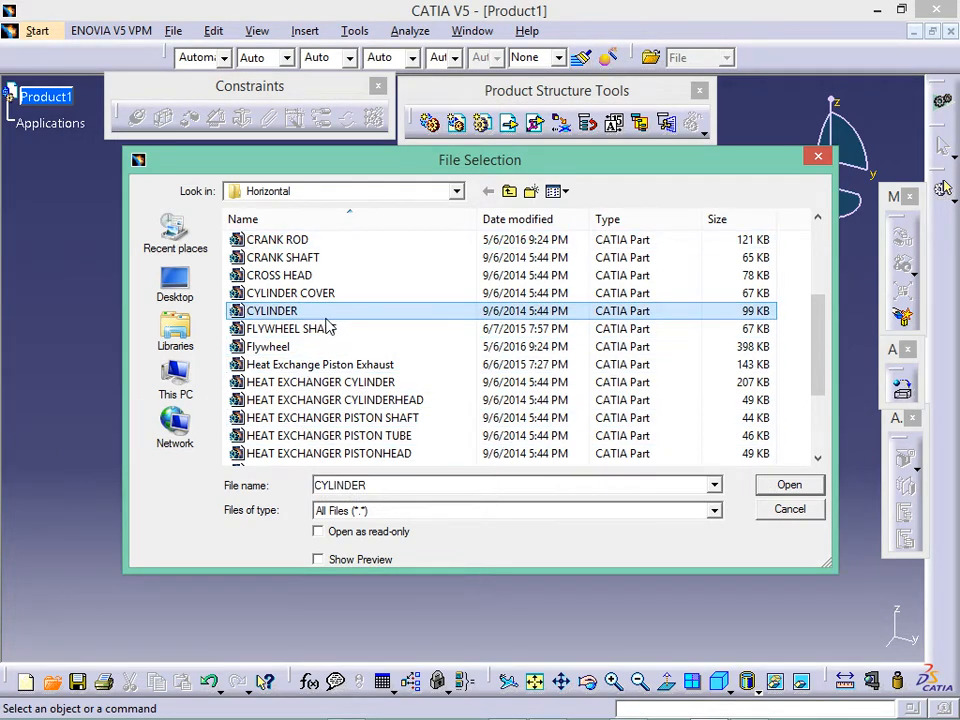
click(795, 488)
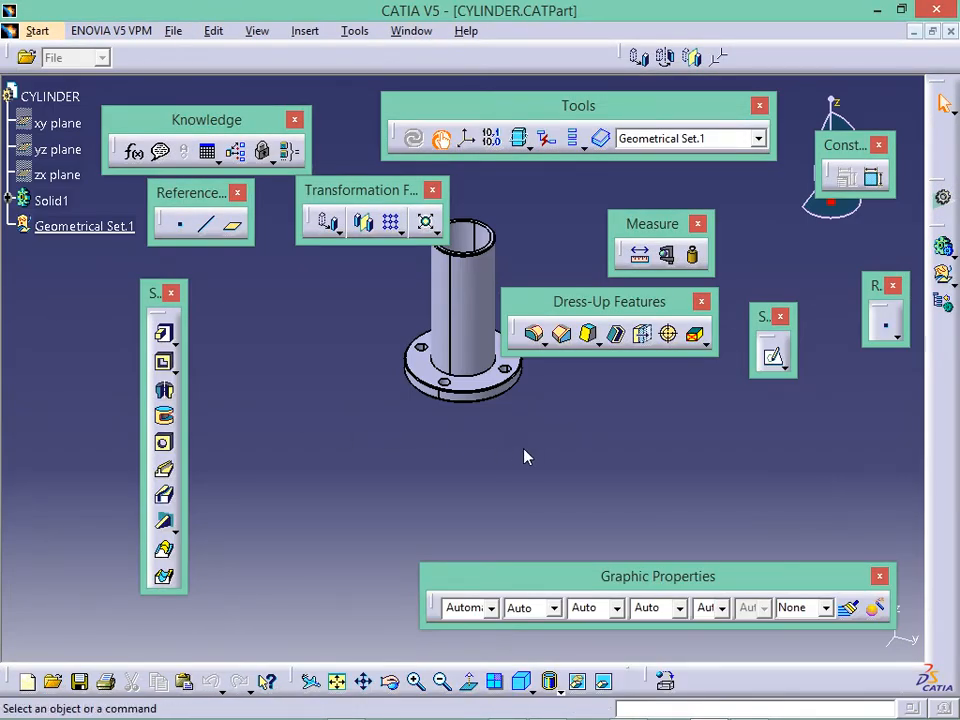
- Spread the Graphic Properties, Dress-Up Features and Measure toolbars apart and recentre the CYLINDER part
middle_drag(504, 454, 477, 573)
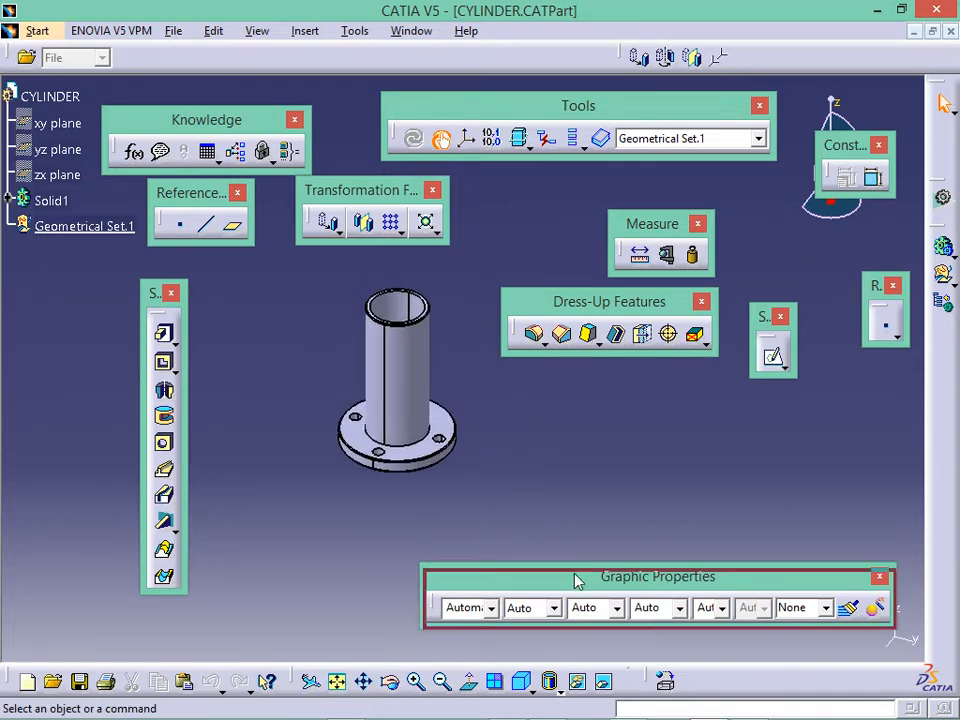
drag(574, 577, 547, 614)
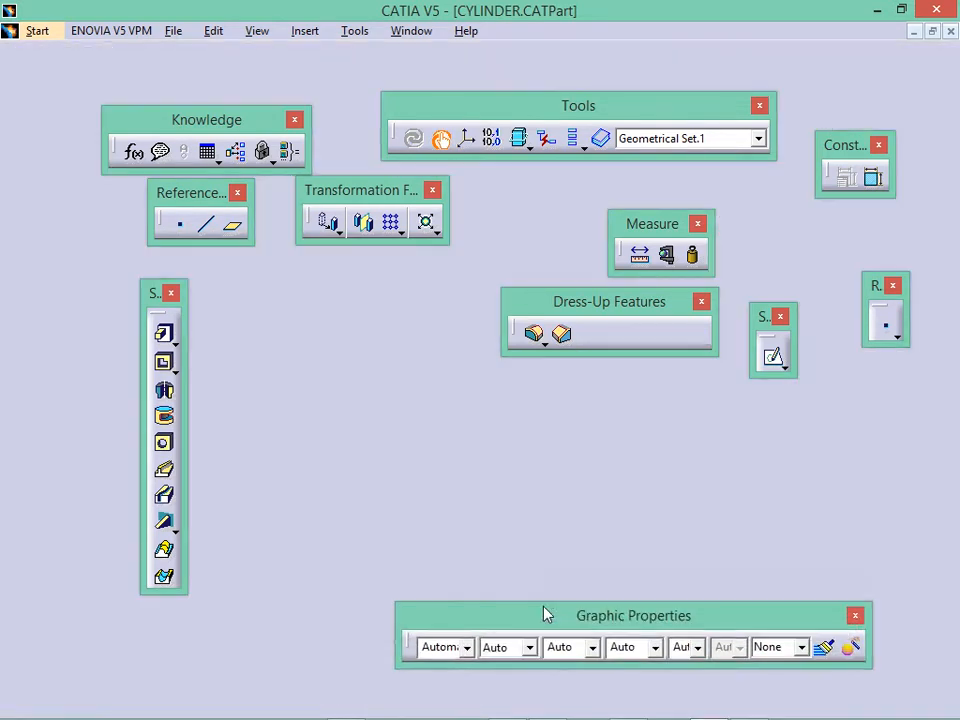
drag(542, 298, 527, 178)
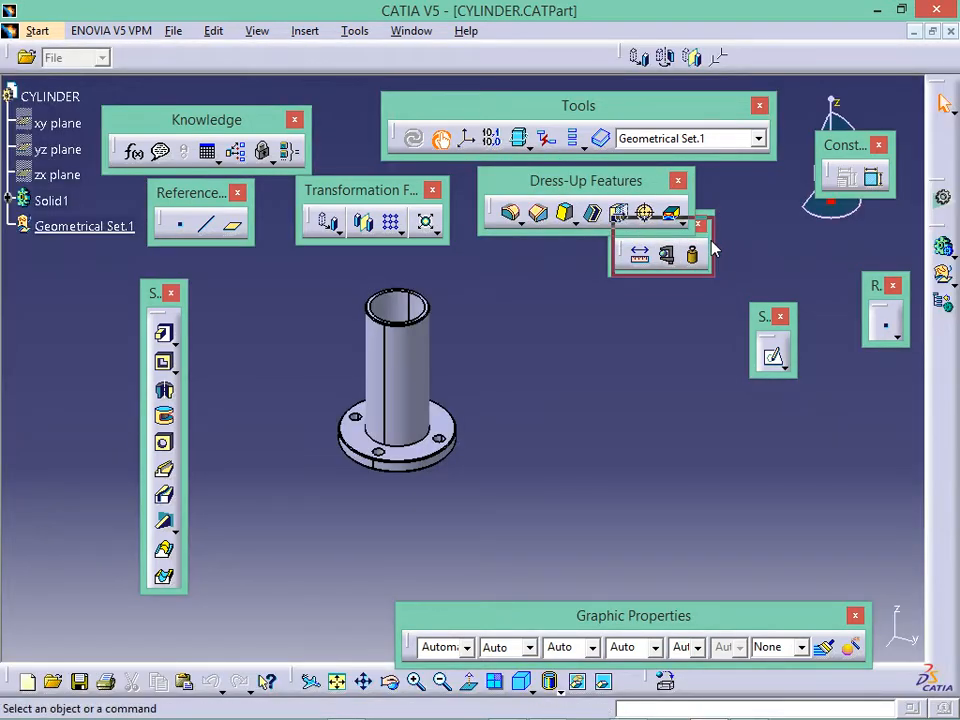
drag(707, 246, 795, 229)
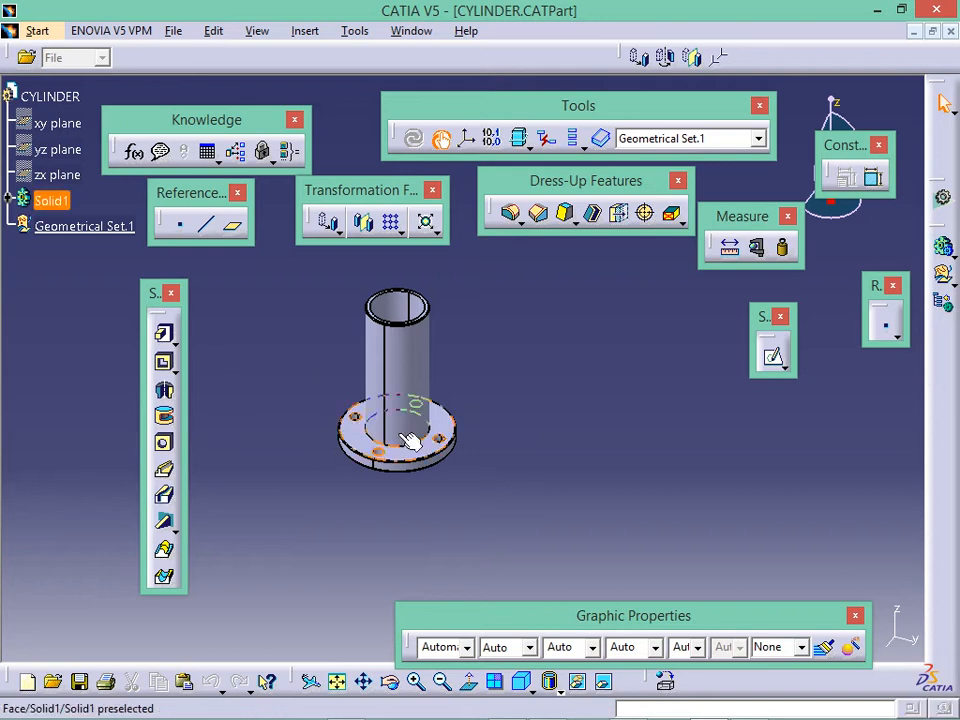
middle_drag(428, 420, 447, 456)
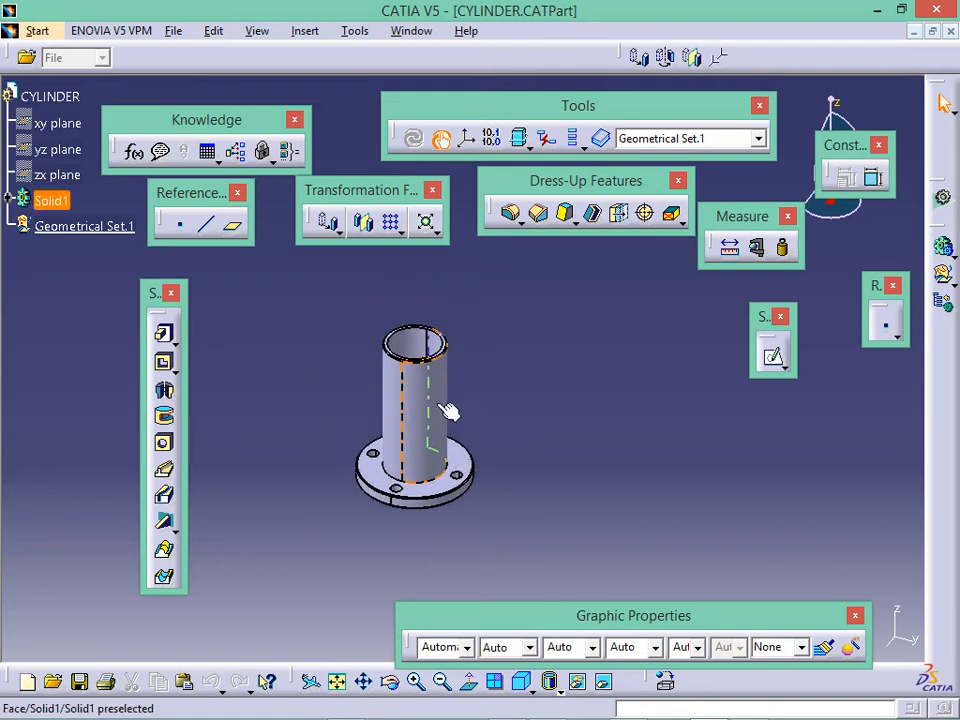
middle_drag(440, 405, 490, 431)
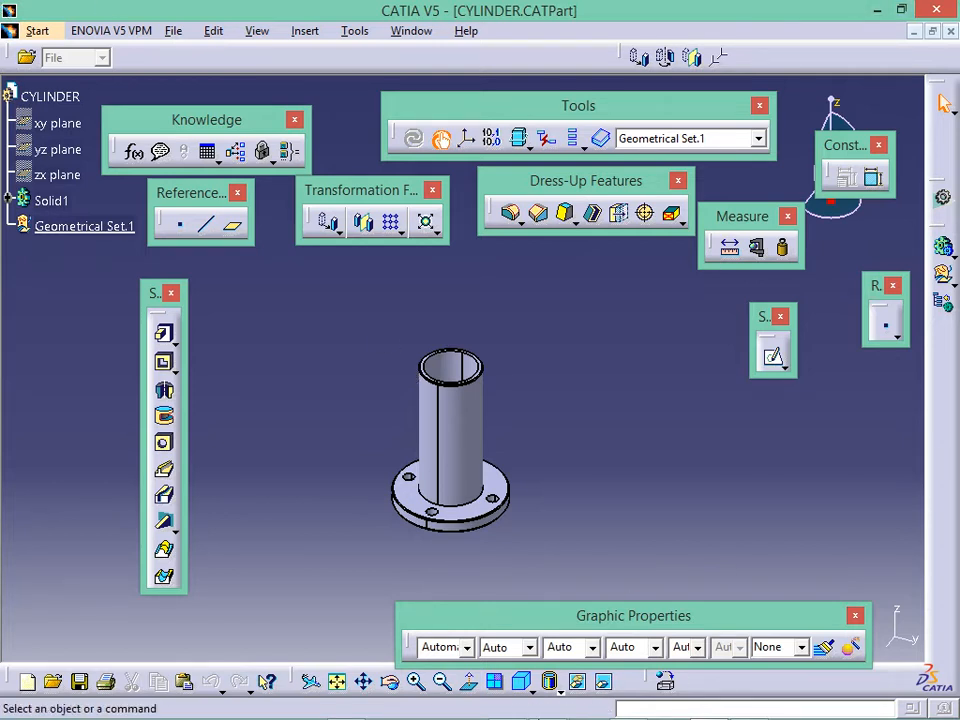
- Assign Metal > Steel from the material library to Solid1
click(50, 200)
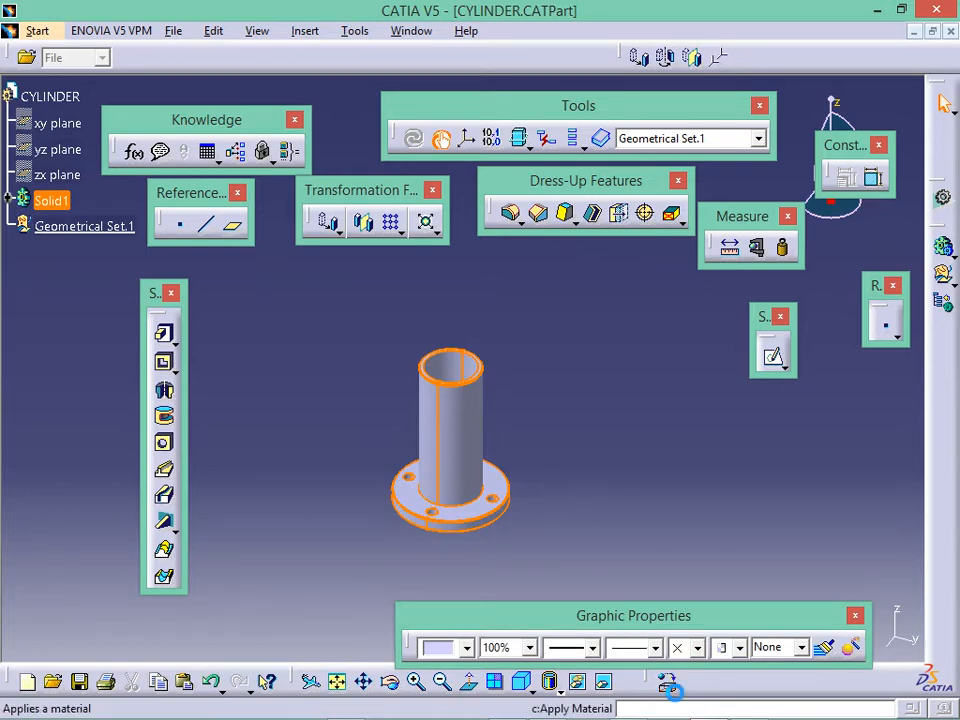
click(665, 681)
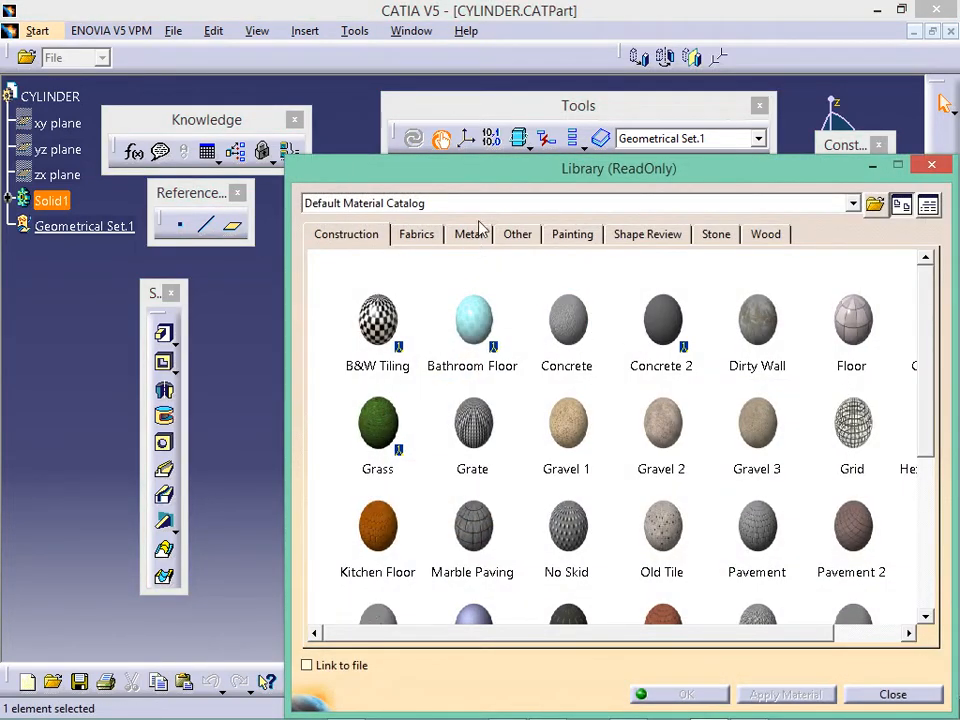
click(478, 233)
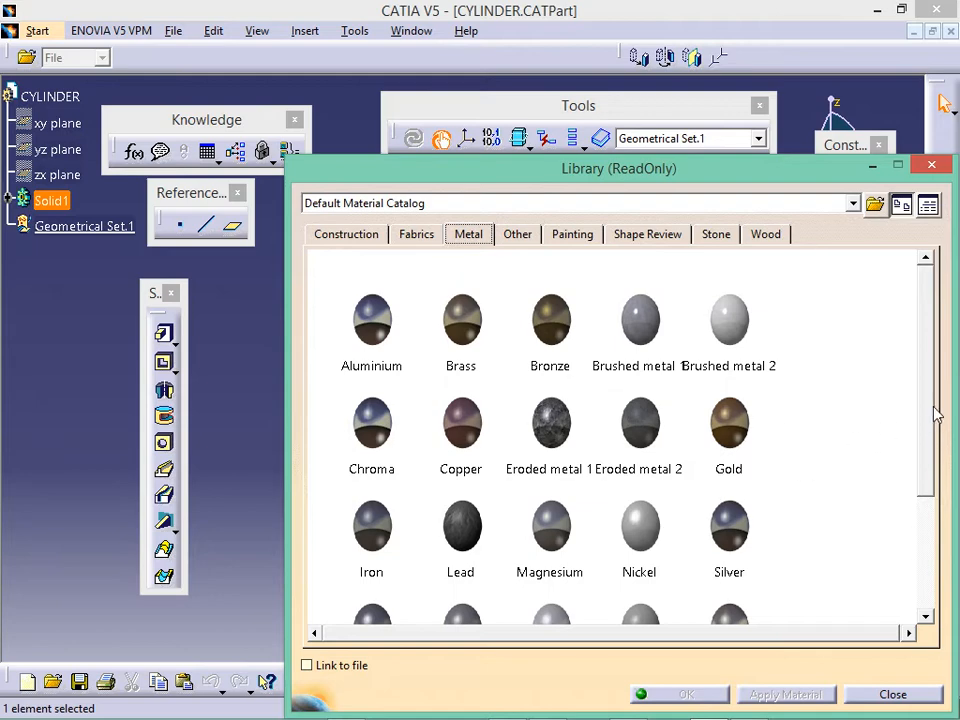
drag(932, 418, 935, 540)
click(372, 430)
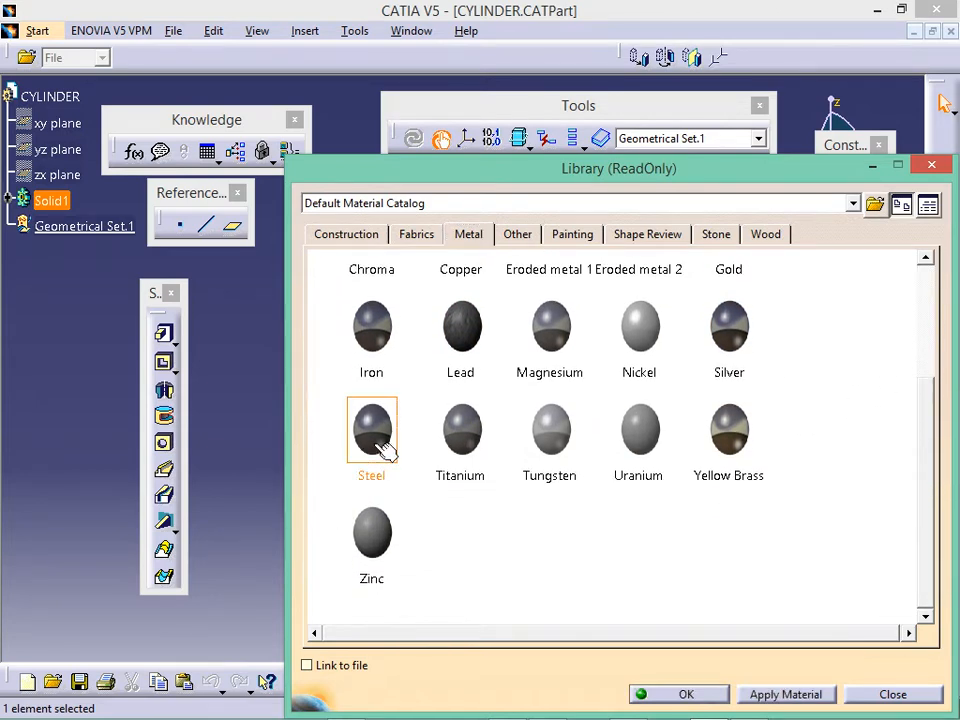
click(778, 695)
click(705, 693)
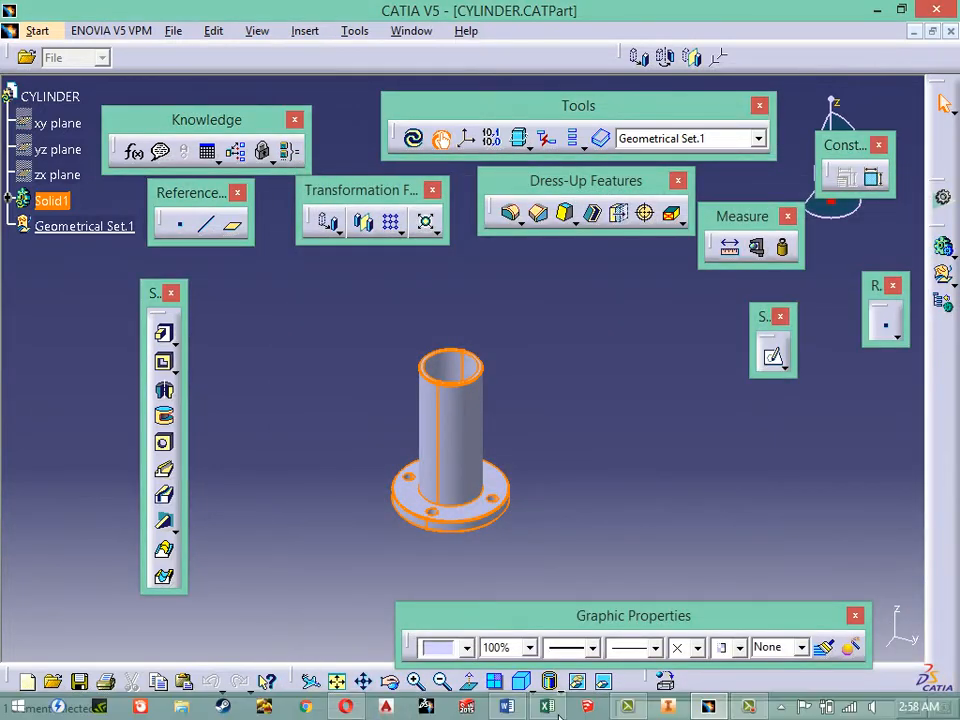
- Display the part as Shading with Material and recentre it in the view
click(556, 686)
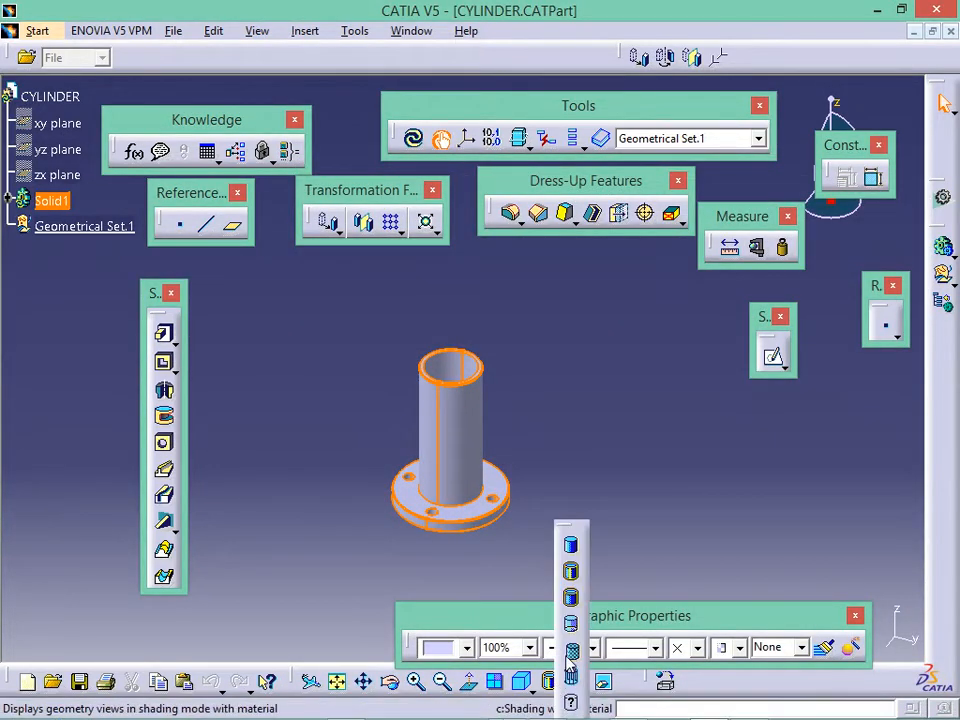
click(571, 597)
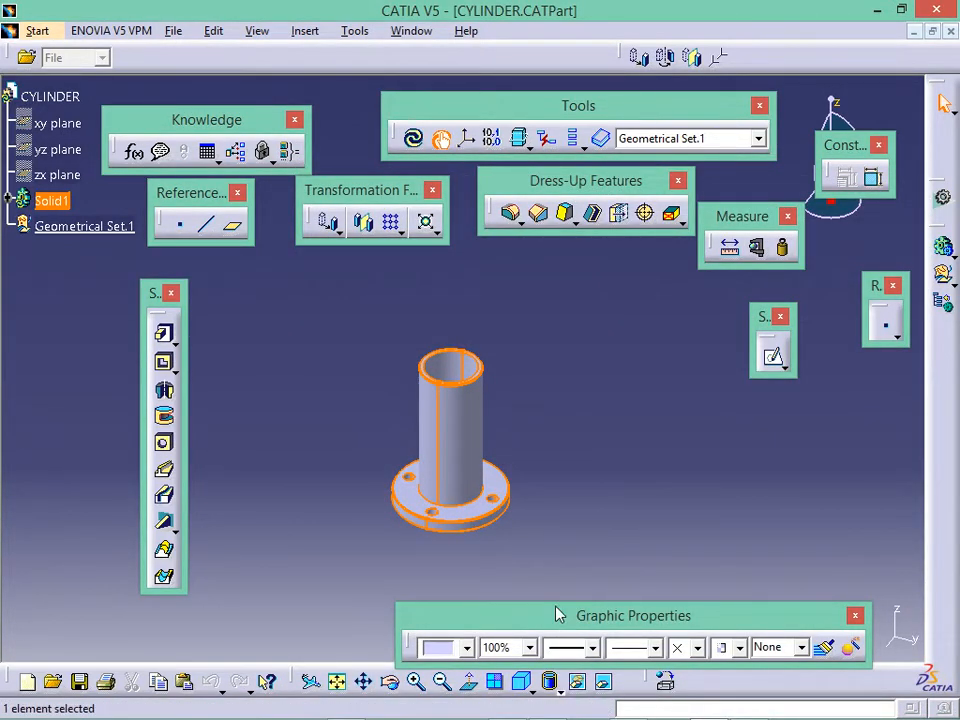
click(553, 683)
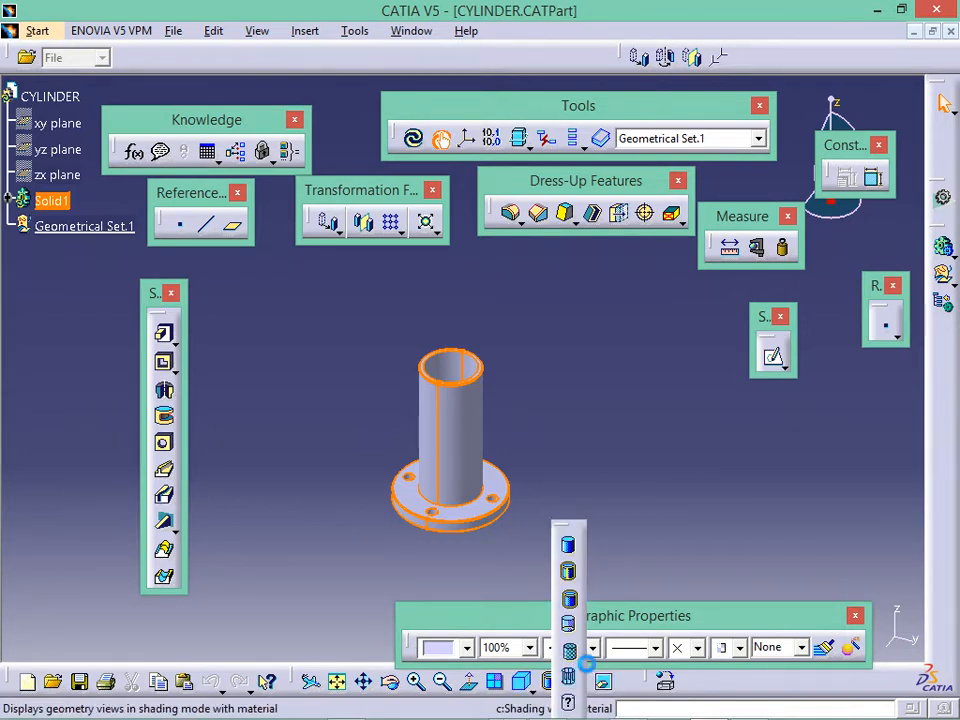
click(568, 650)
click(615, 450)
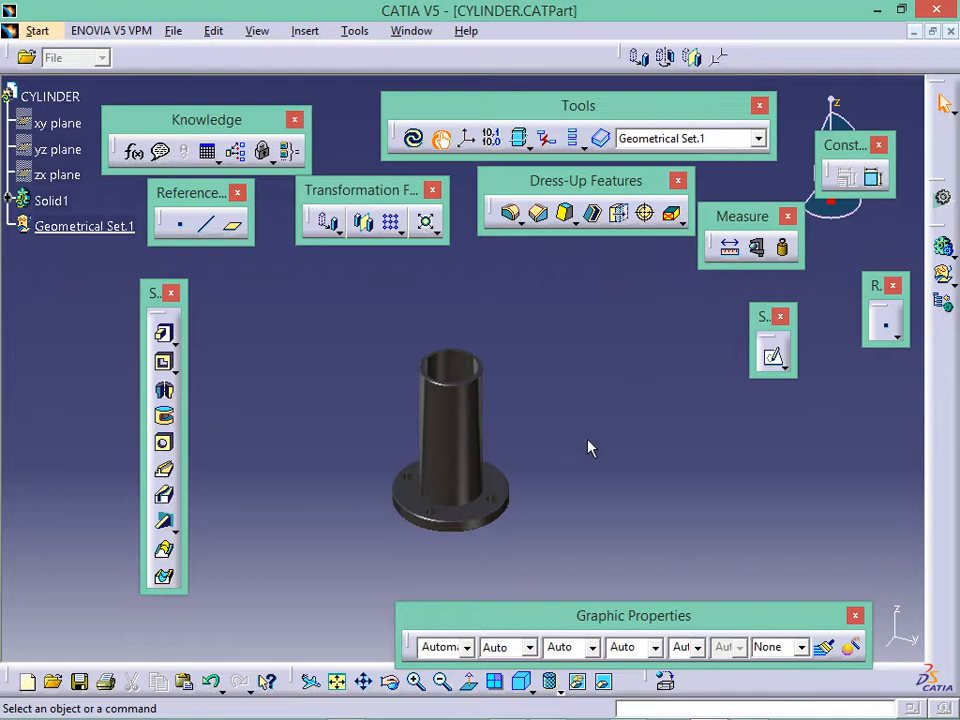
middle_drag(570, 463, 558, 424)
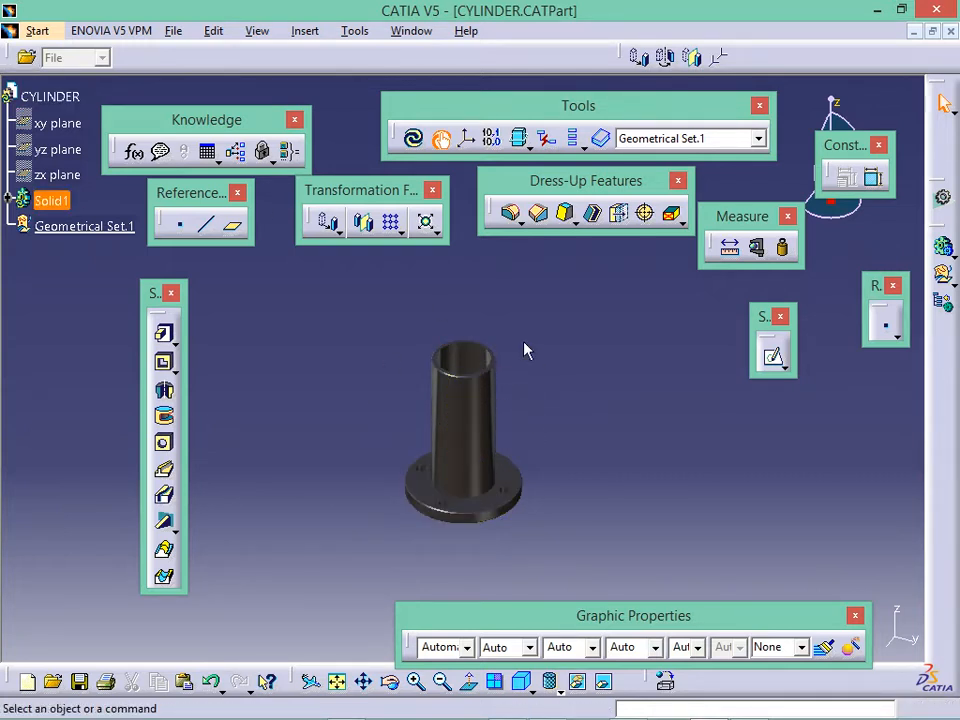
- Switch to Start > Analysis & Simulation > Generative Structural Analysis
click(42, 32)
mouse_move(128, 78)
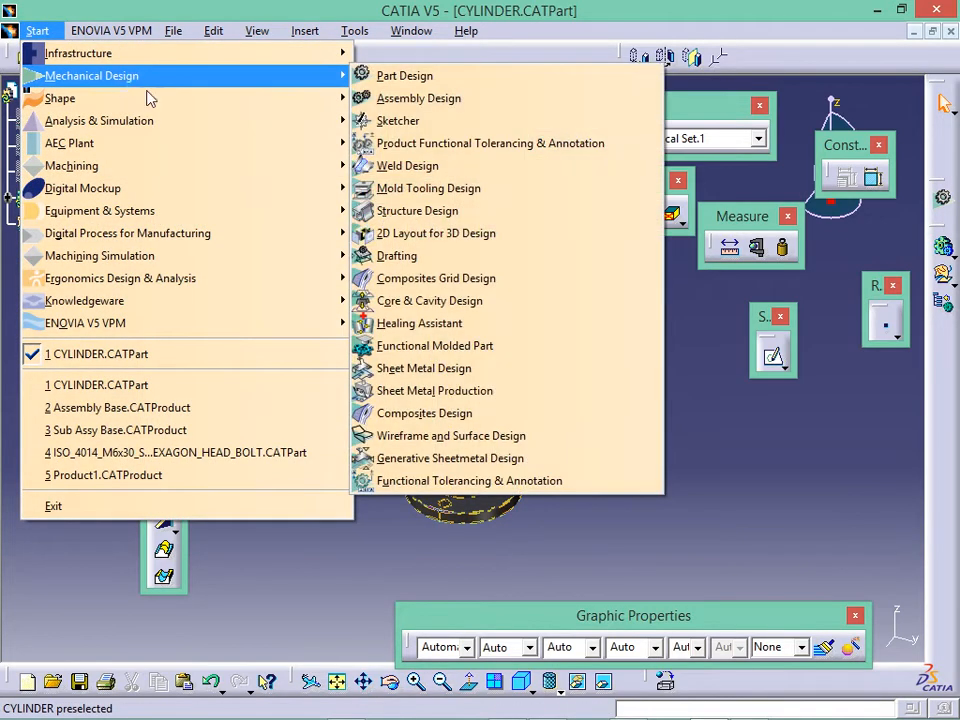
mouse_move(224, 129)
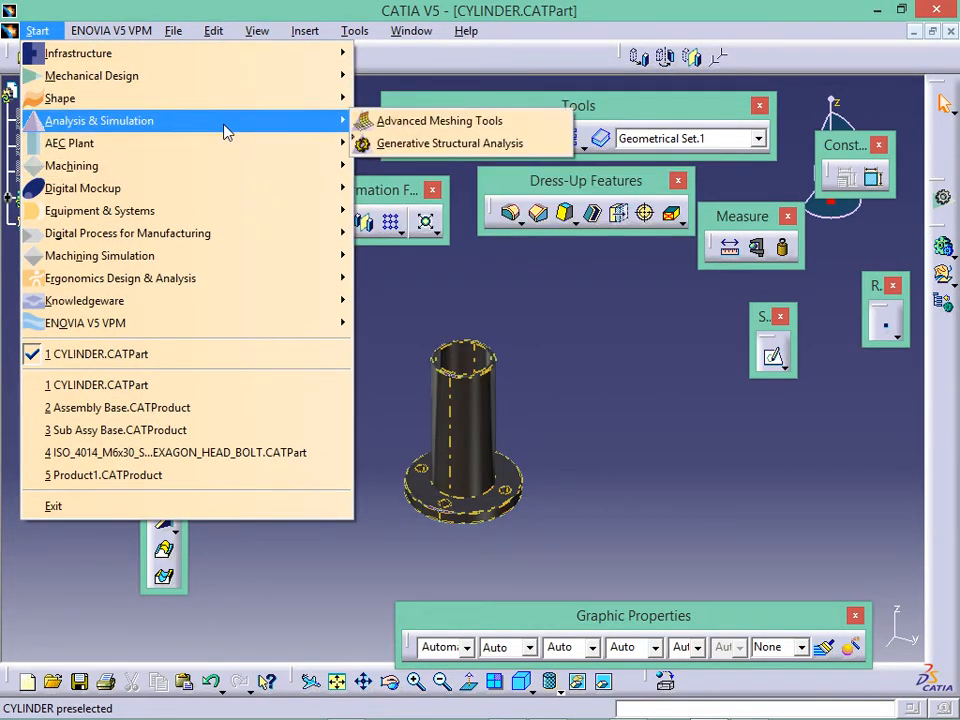
click(483, 146)
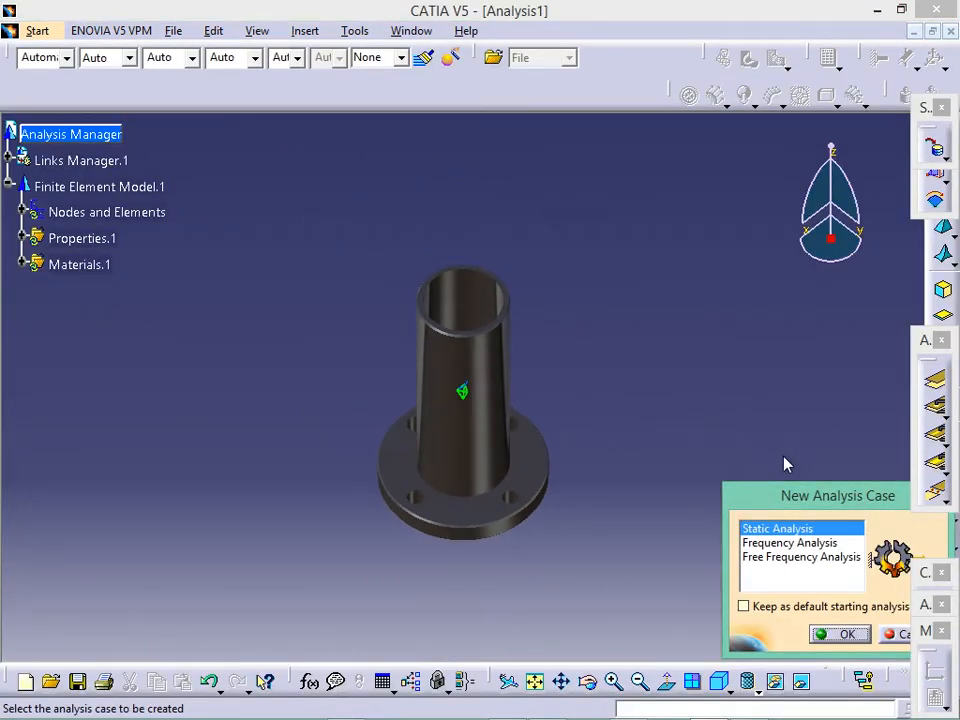
- Accept Static Analysis in the New Analysis Case dialog to create the Static Case
drag(812, 503, 714, 321)
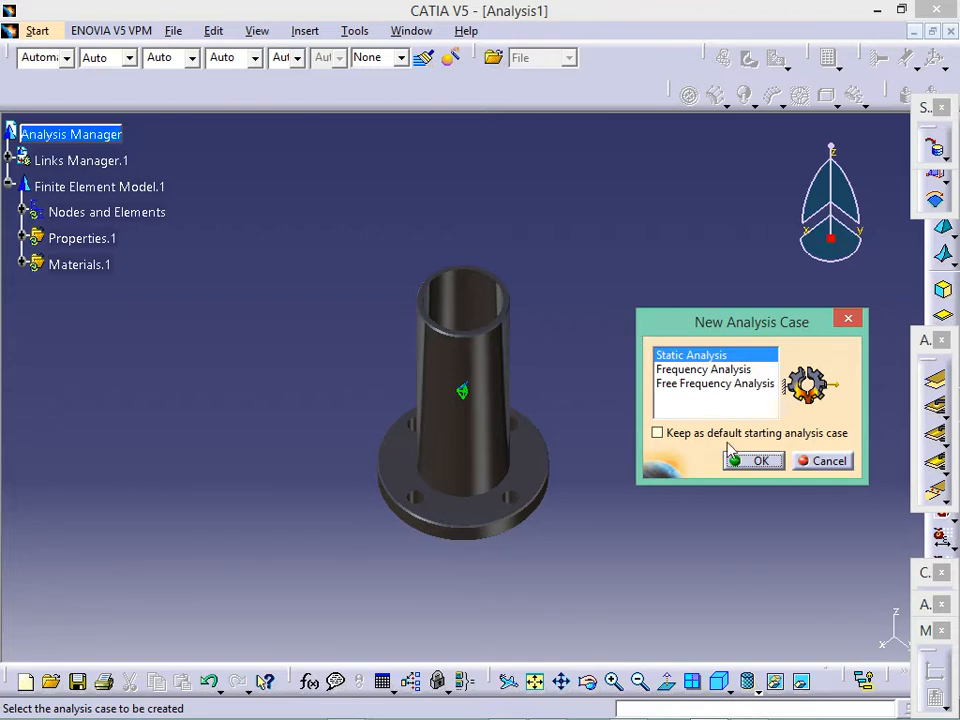
click(760, 461)
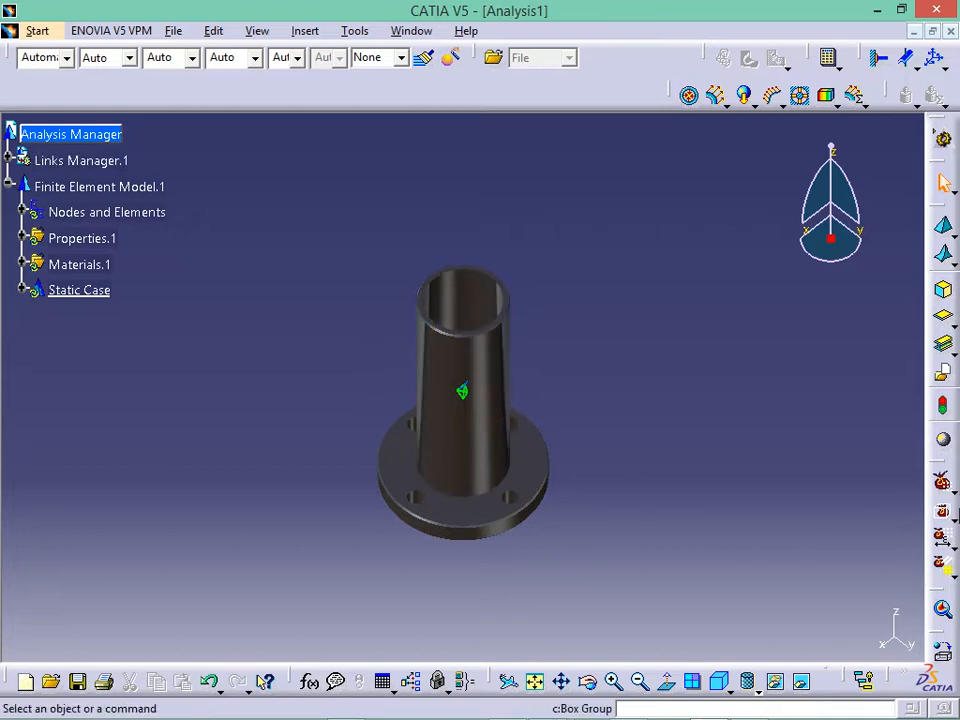
mouse_move(752, 409)
middle_down()
mouse_move(765, 372)
mouse_move(743, 423)
middle_up()
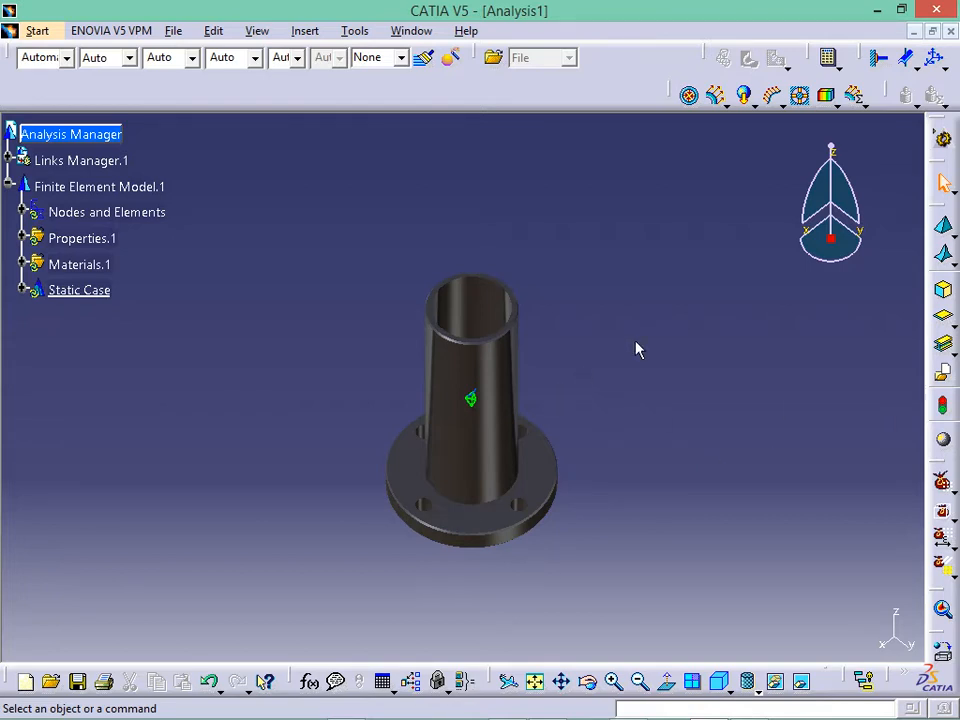
- Reload Generative Structural Analysis from the Start menu and show the shading display-mode flyout
click(34, 32)
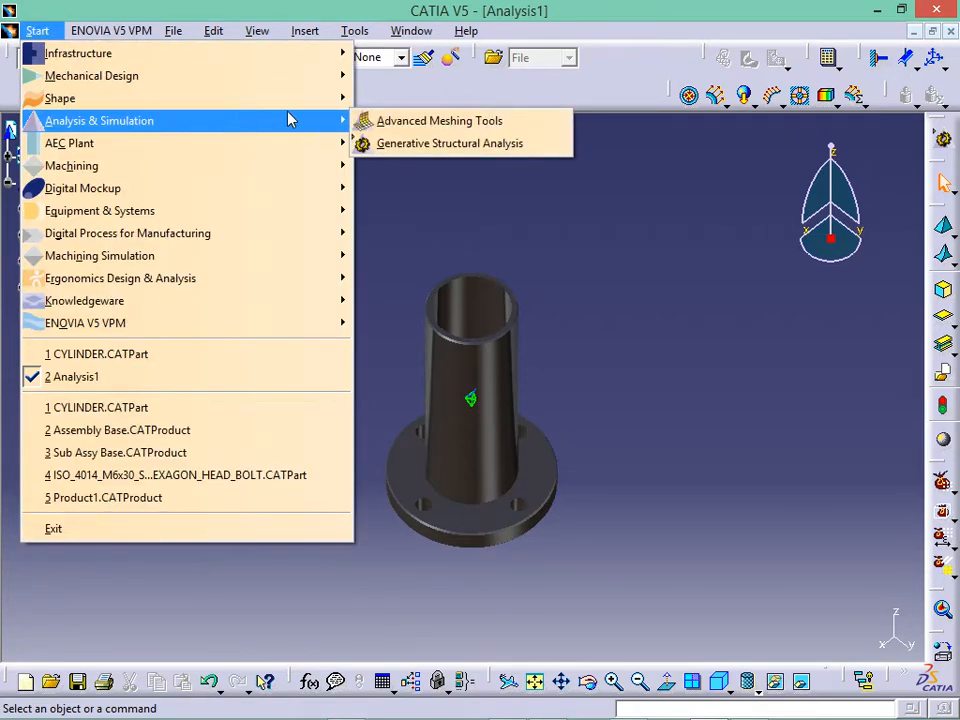
click(510, 145)
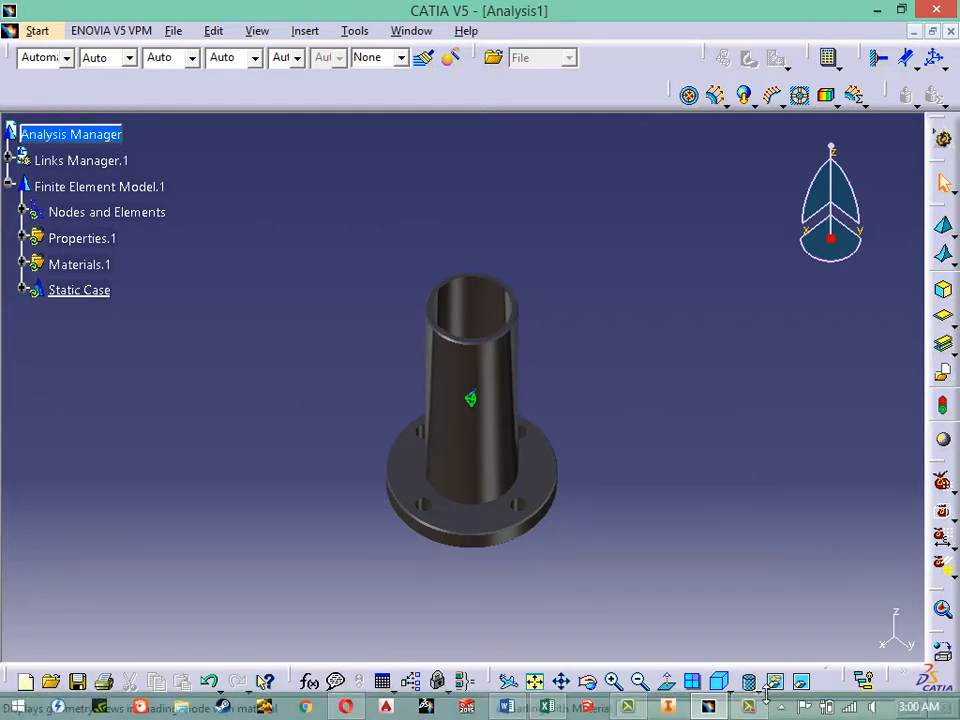
click(753, 693)
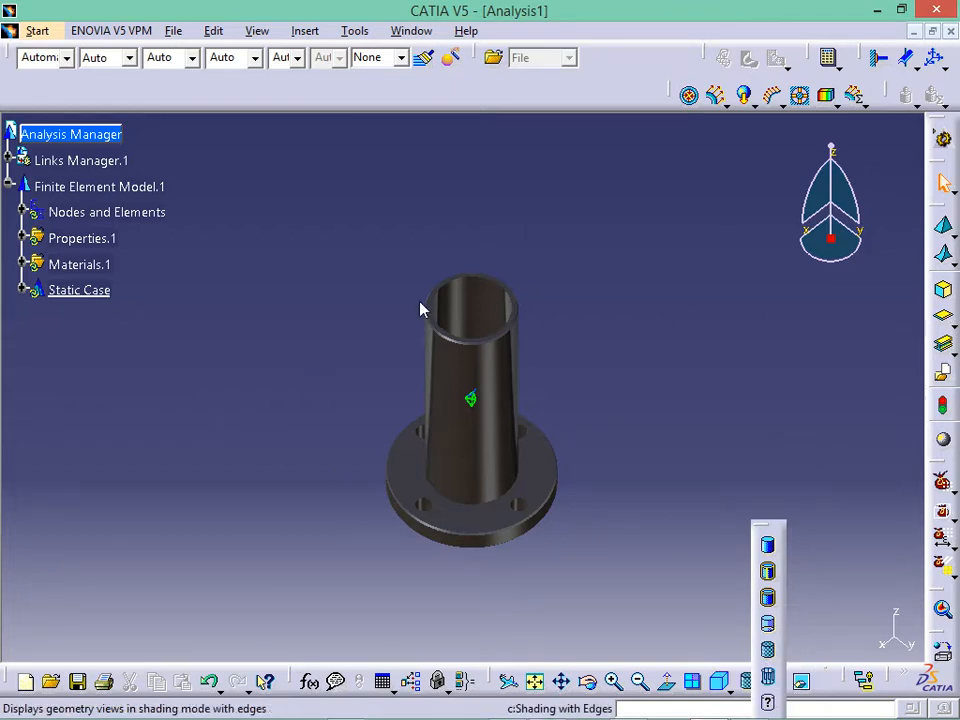
- Close the shading flyout, shift the cylinder right and down, and show the Tools menu
click(743, 467)
click(745, 706)
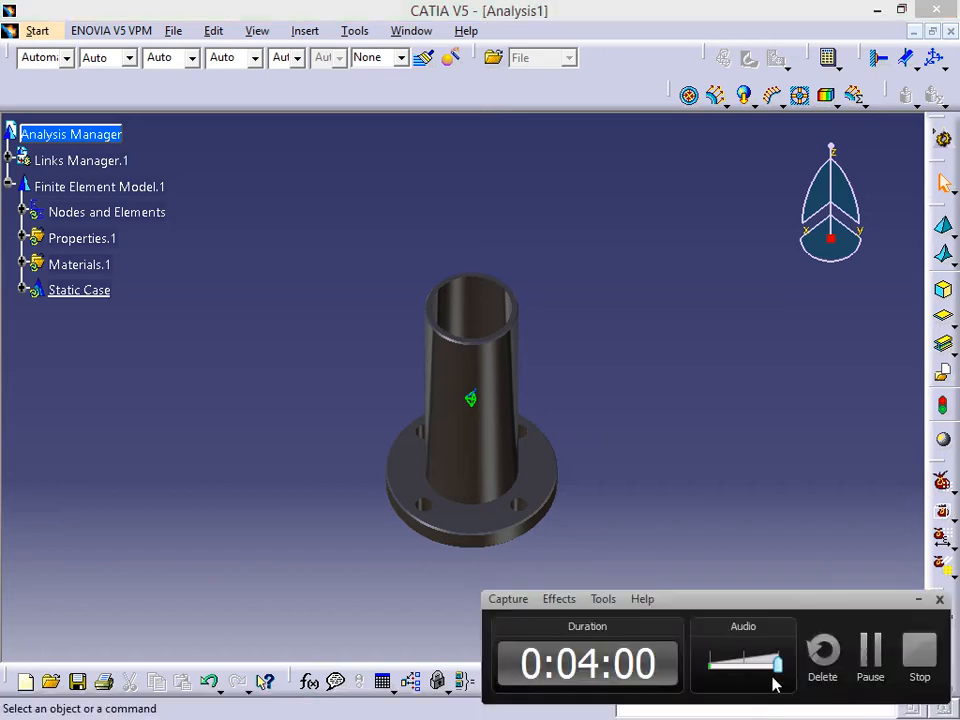
click(863, 645)
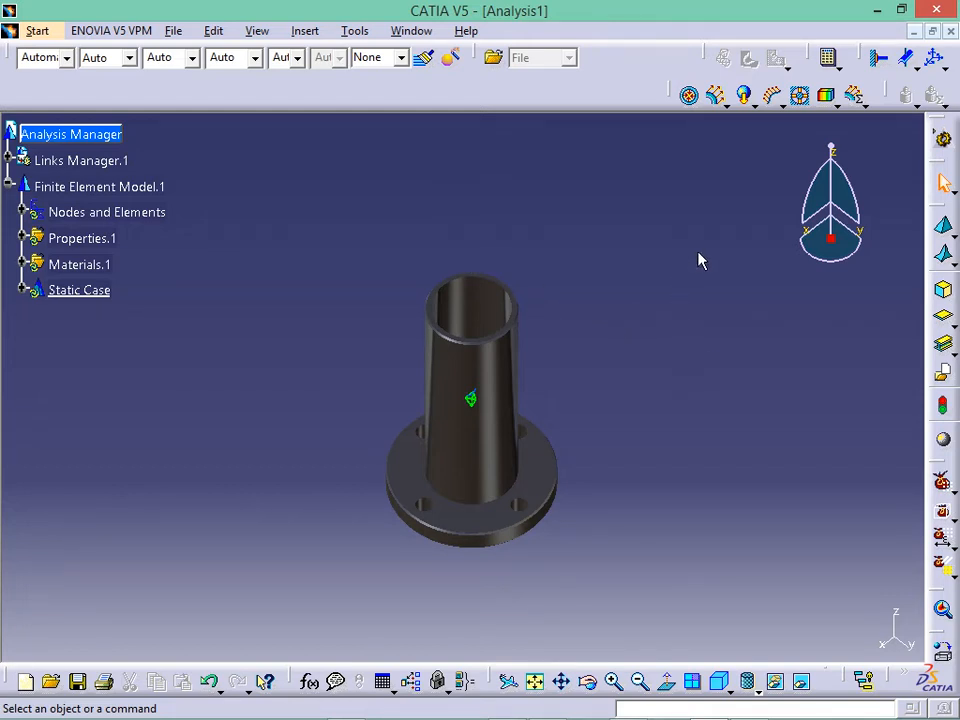
middle_drag(694, 264, 754, 296)
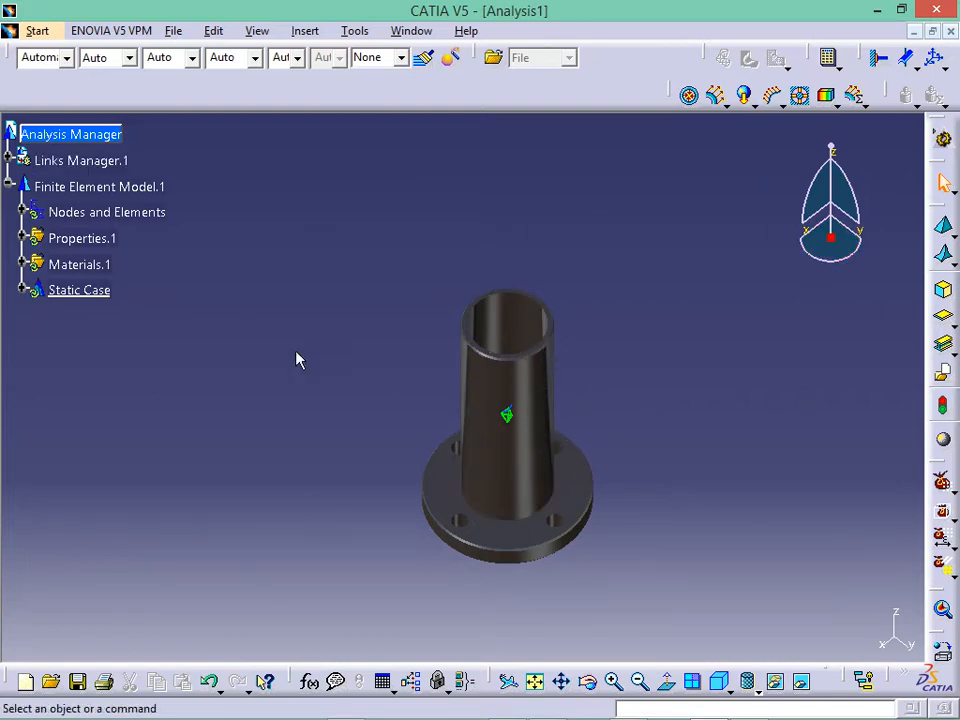
click(355, 31)
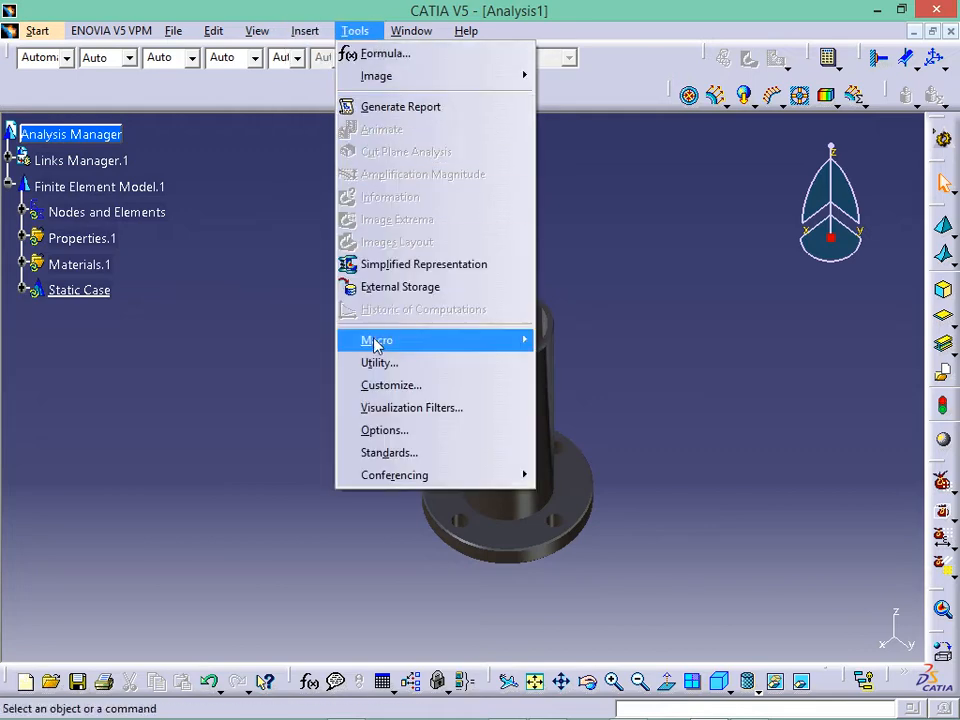
- Set the Visualization background to white in Options > General > Display
click(388, 430)
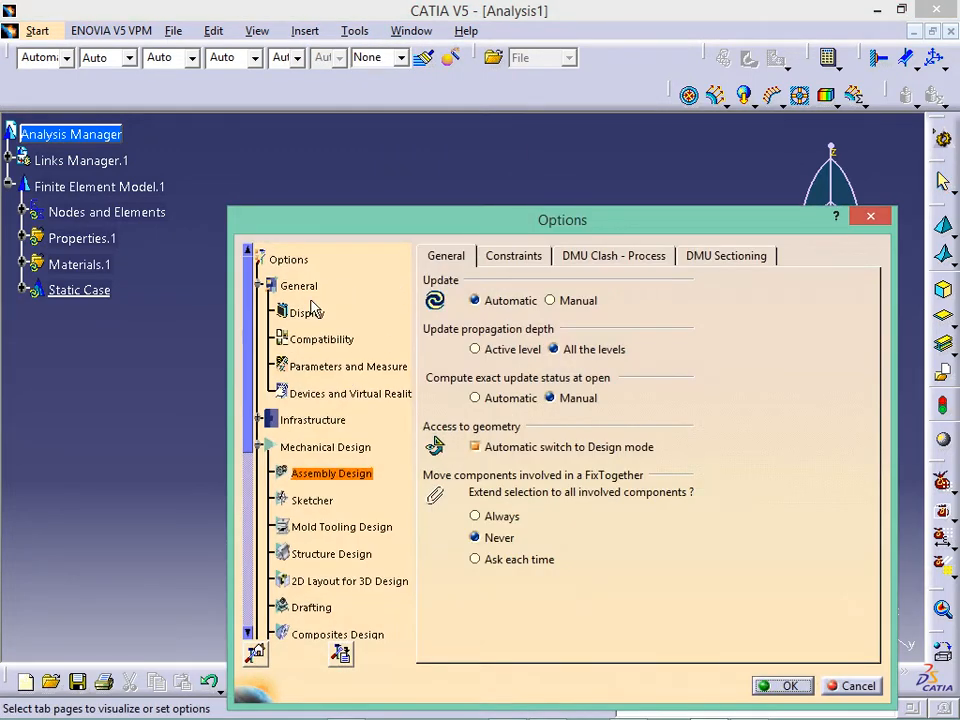
click(312, 313)
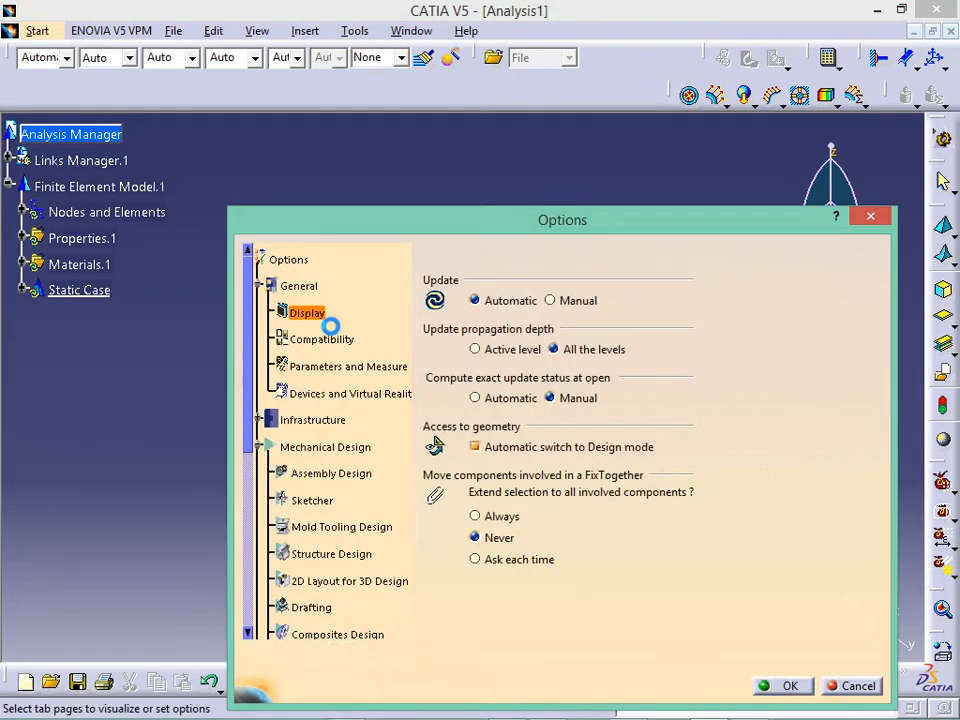
click(590, 258)
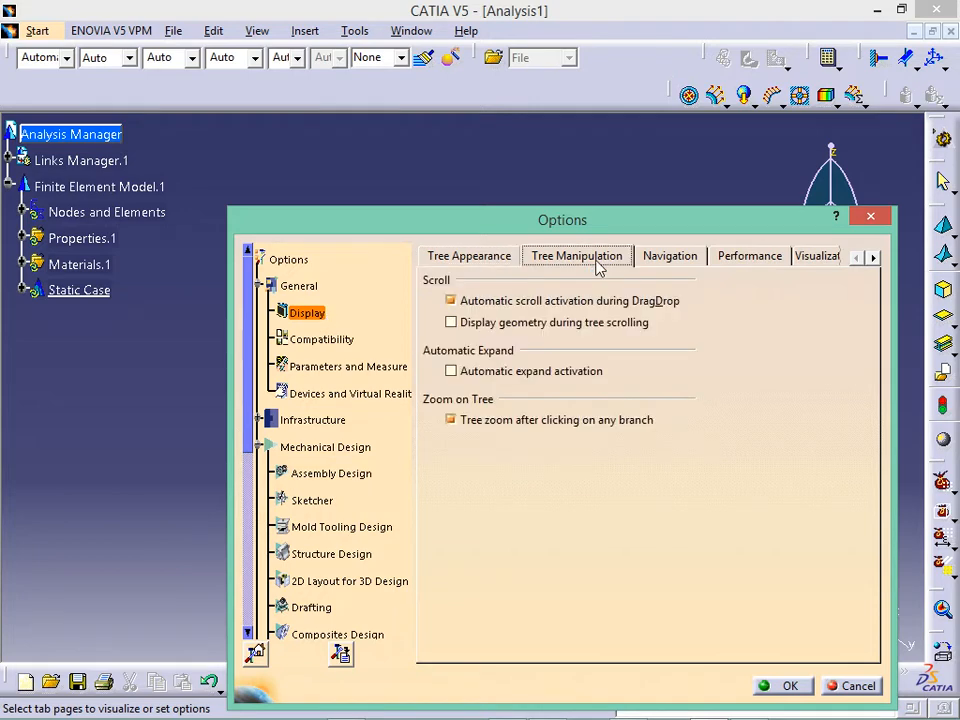
click(478, 257)
click(820, 257)
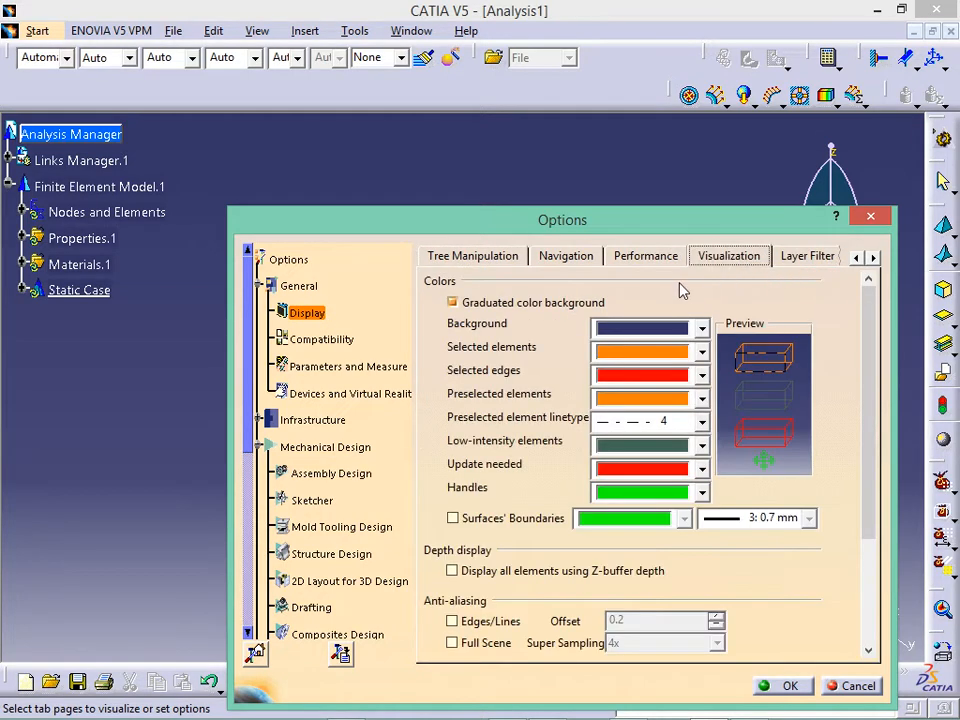
click(701, 336)
click(686, 401)
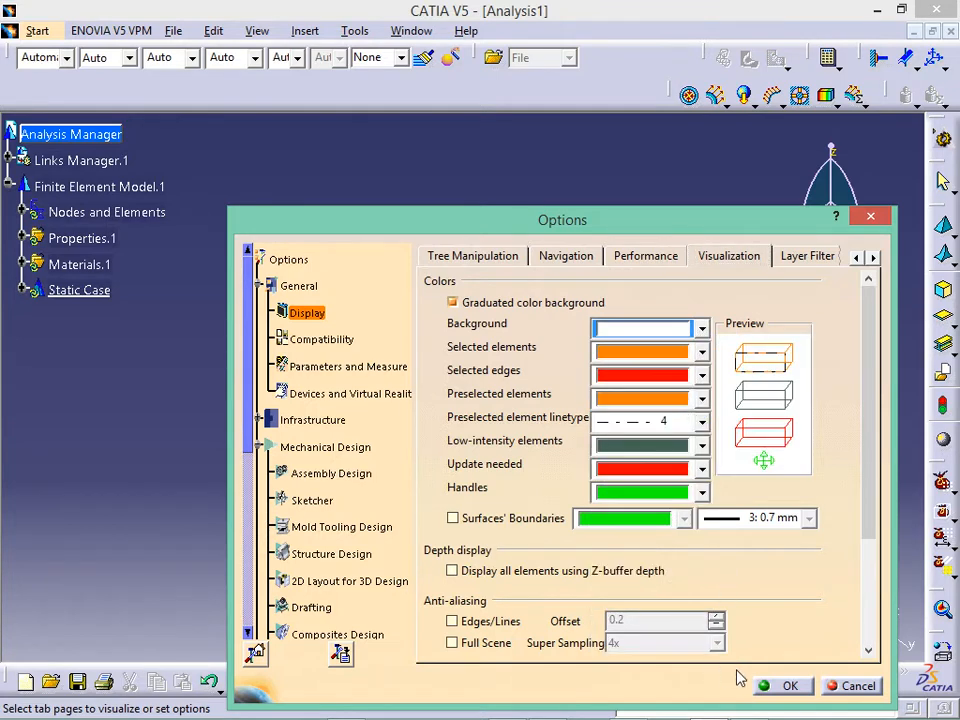
click(786, 685)
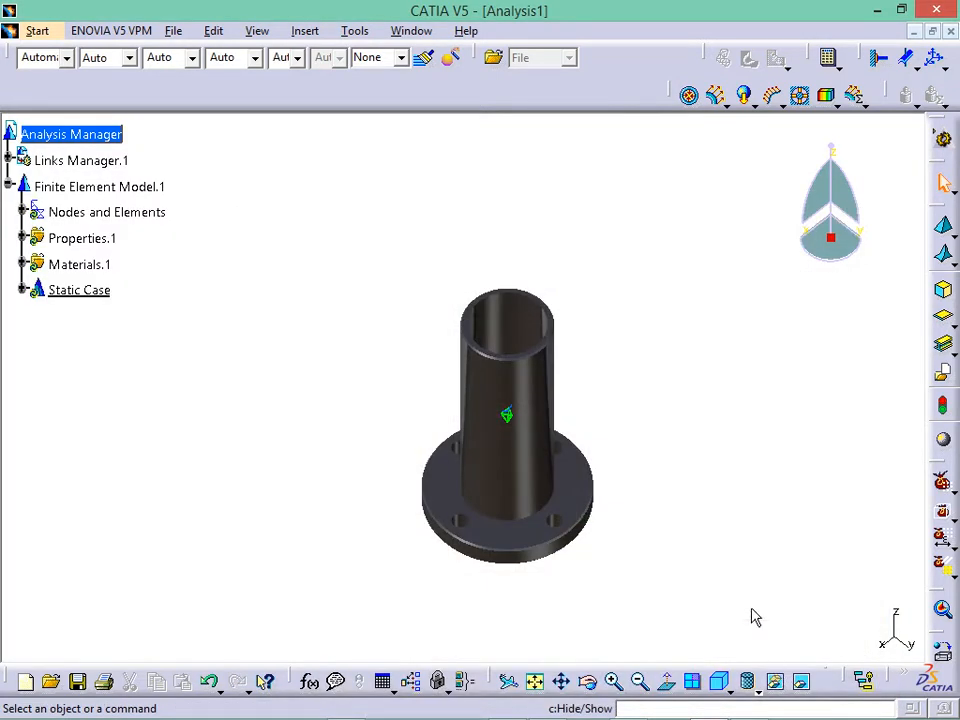
middle_drag(651, 300, 515, 253)
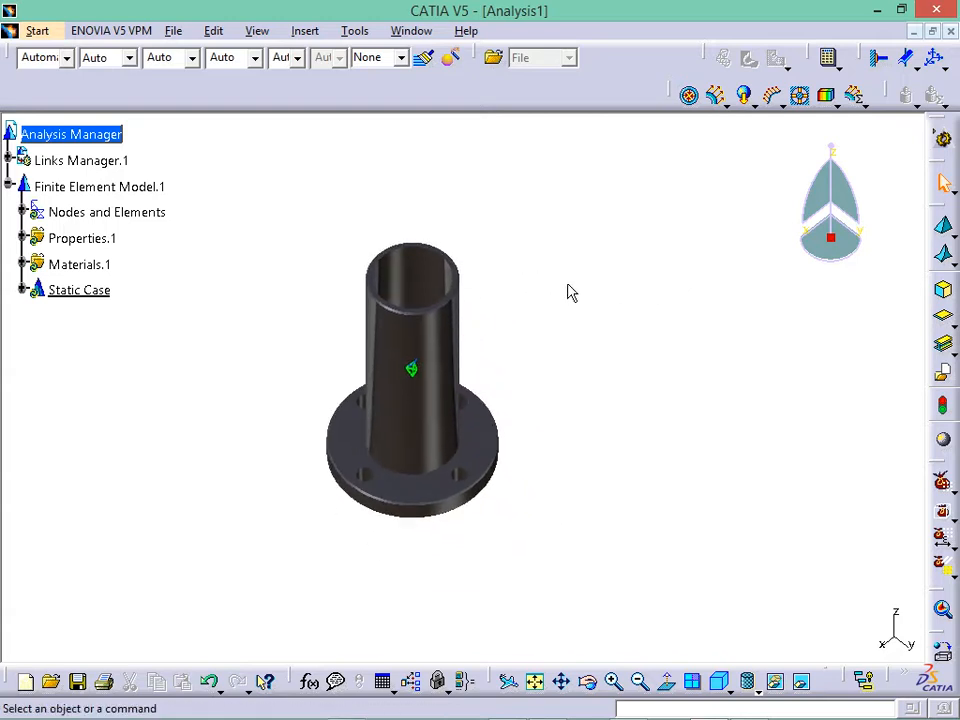
middle_drag(571, 292, 660, 307)
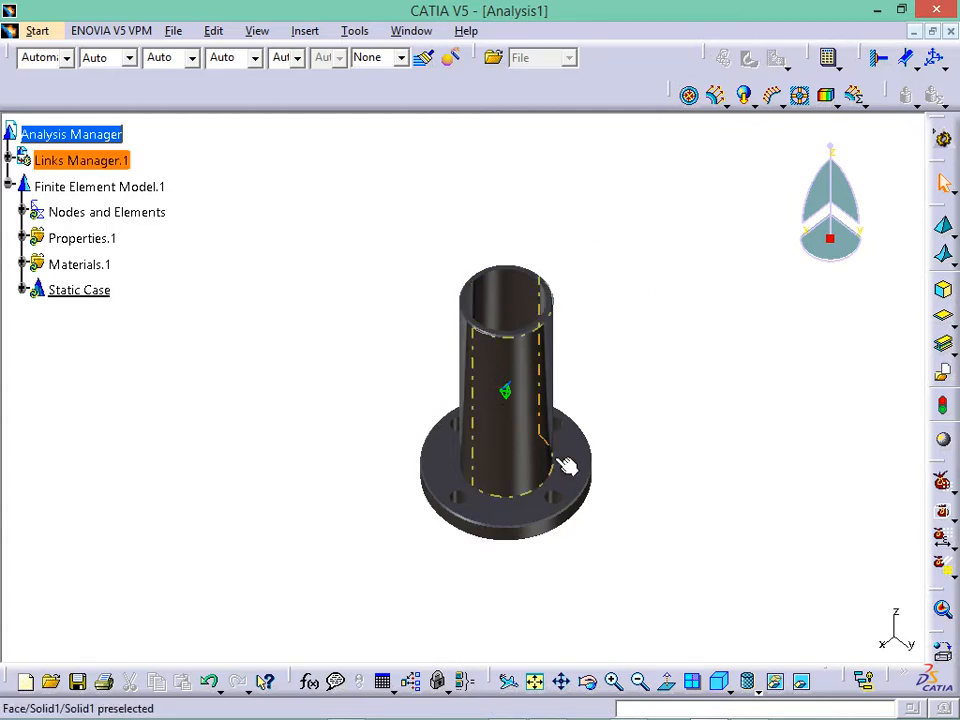
- Check the material library and Model Checker, then float the Model Manager toolbar as a panel
click(945, 443)
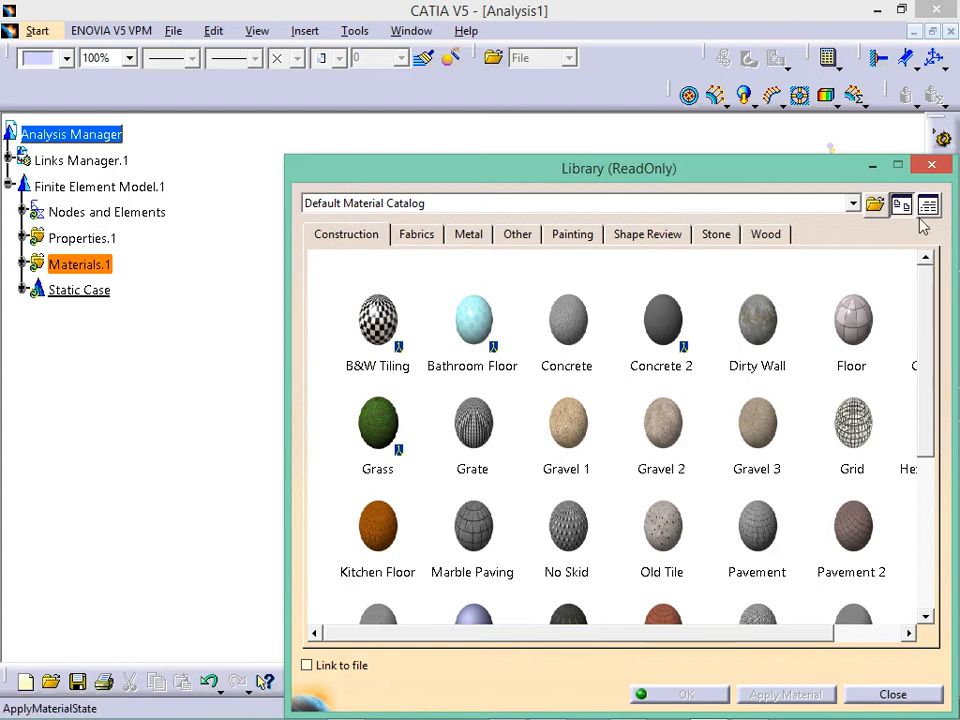
click(931, 170)
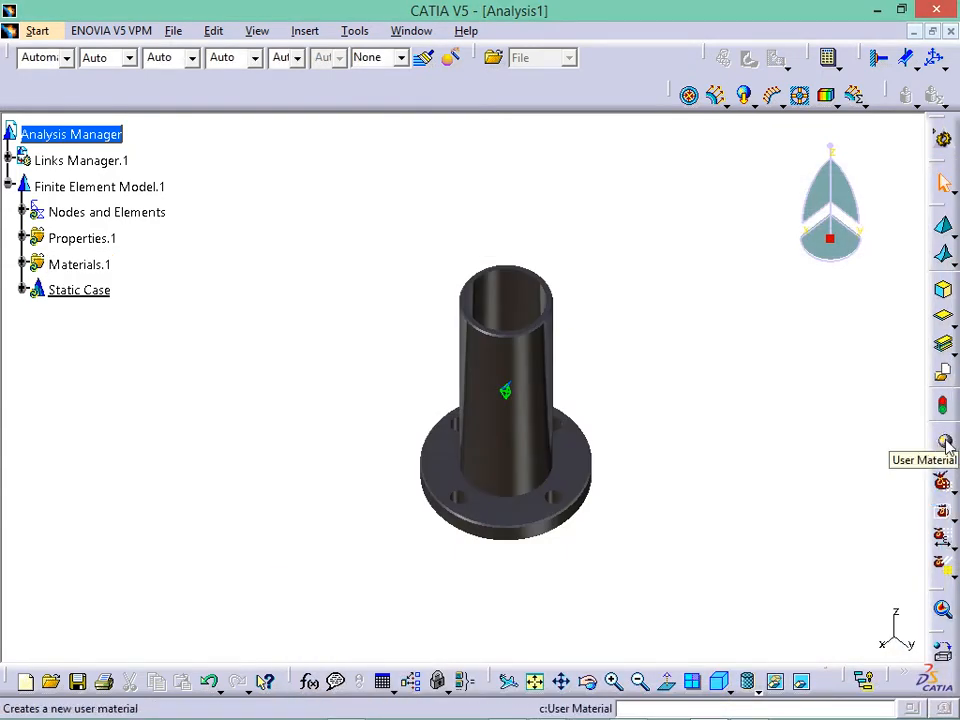
click(942, 405)
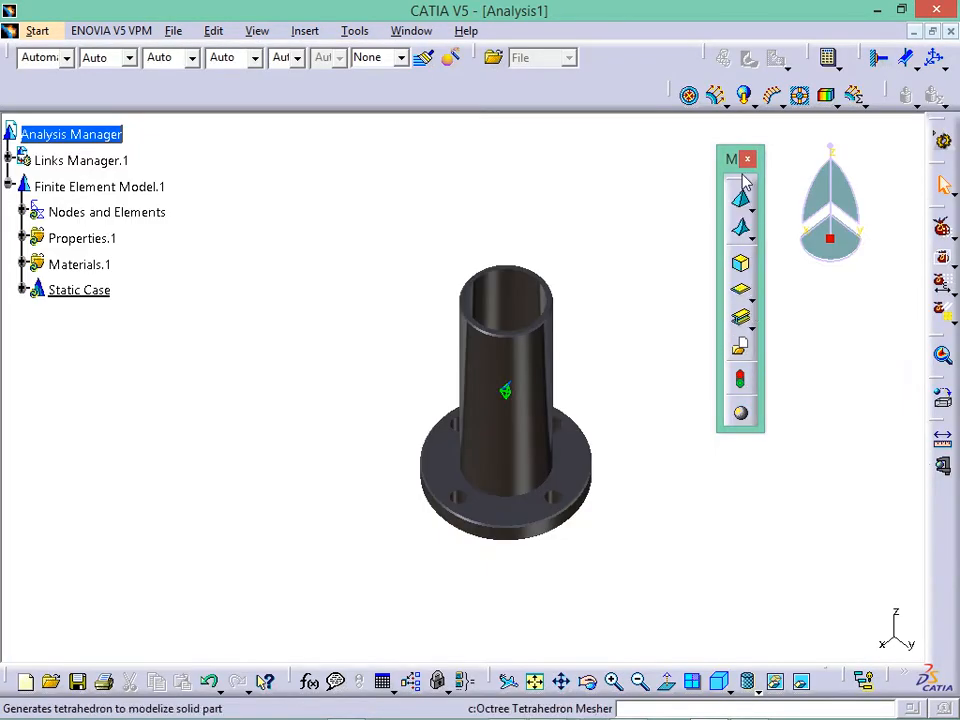
drag(734, 160, 413, 180)
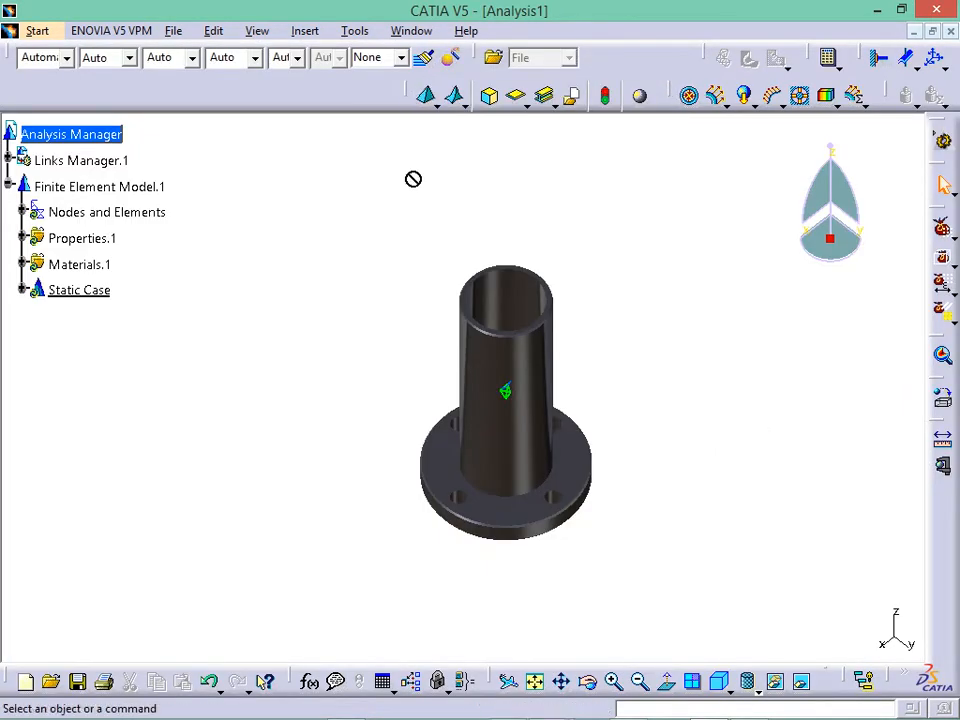
drag(408, 92, 443, 185)
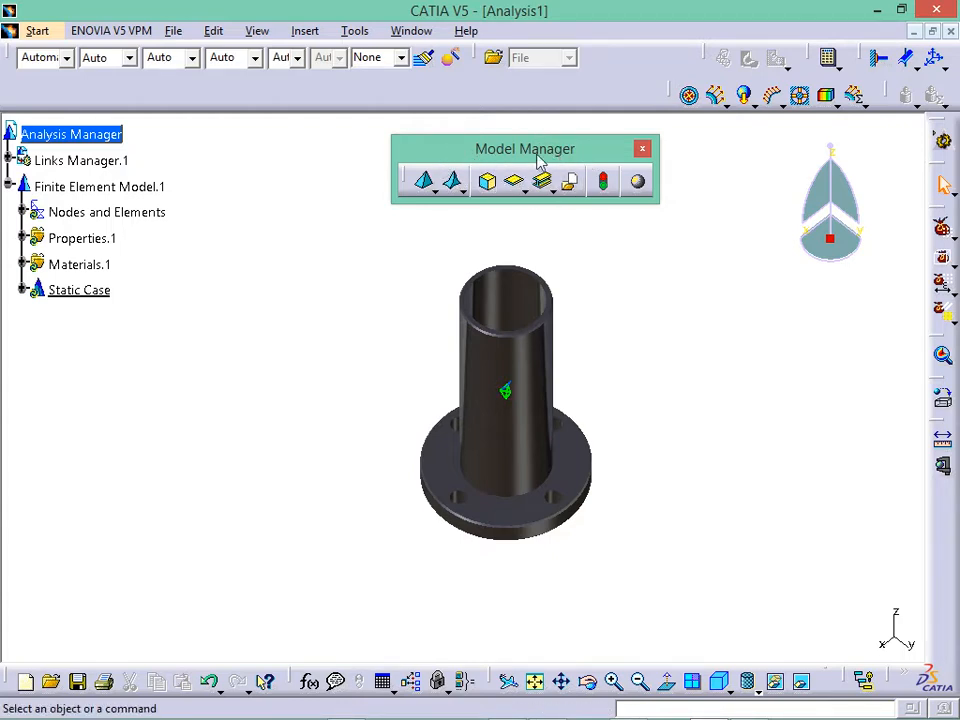
- Create an OCTREE tetrahedron mesh on the cylinder with 6.497mm size, 0.65mm sag and Parabolic elements
click(424, 190)
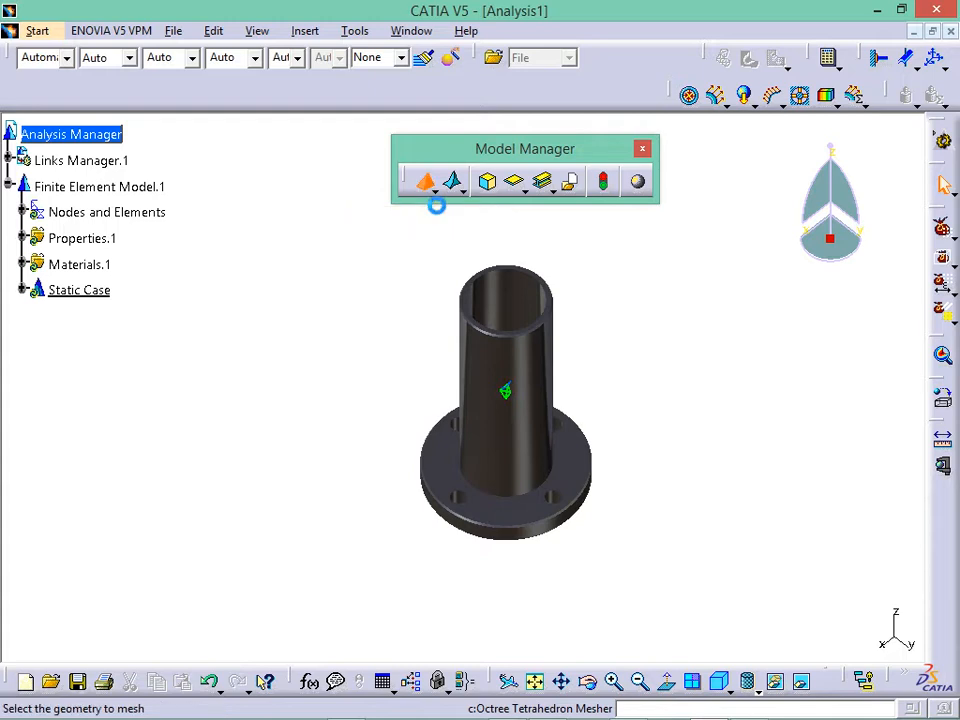
click(546, 404)
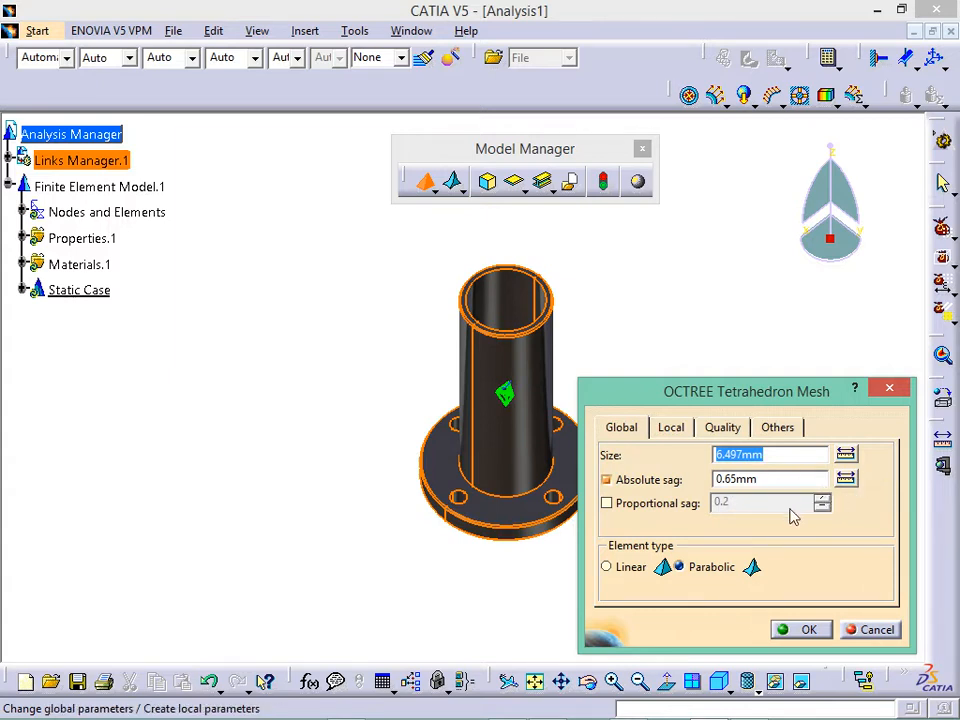
click(659, 568)
click(712, 567)
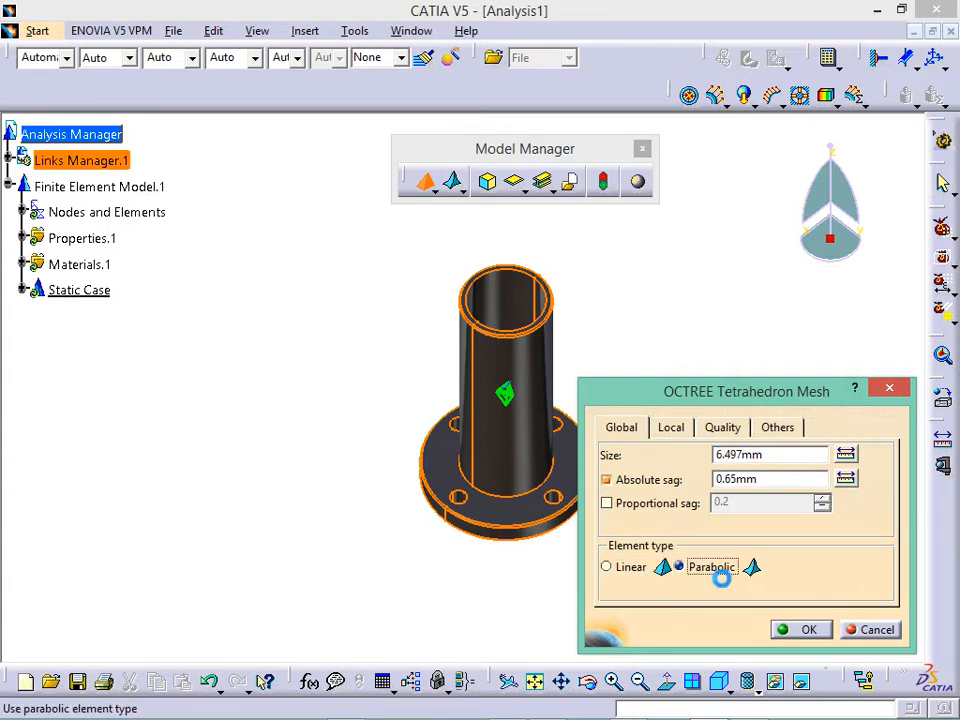
click(643, 569)
click(688, 569)
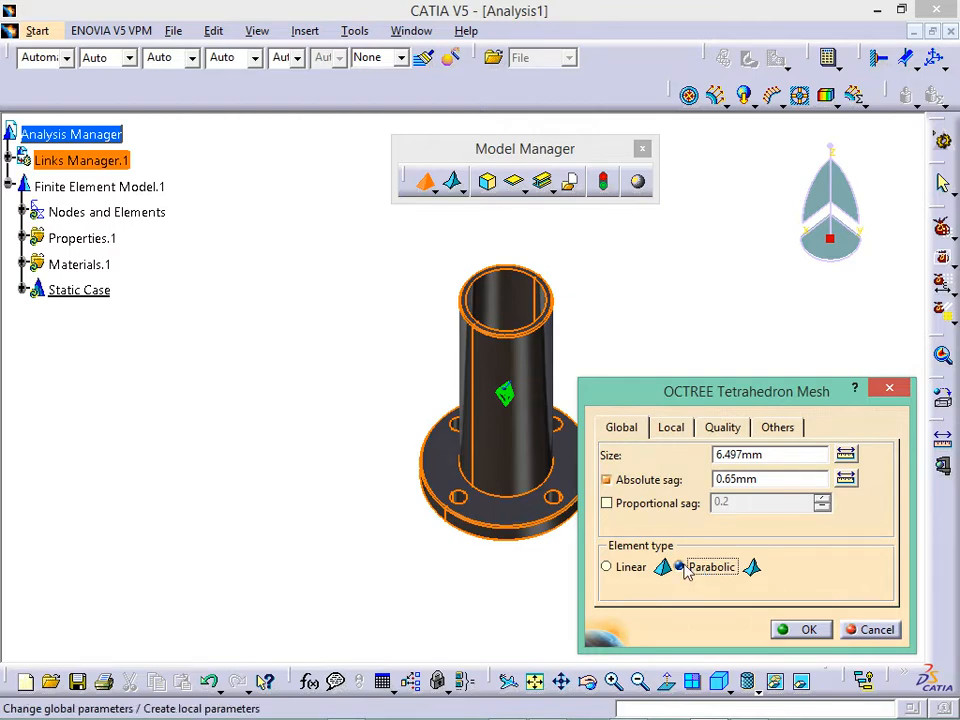
click(544, 707)
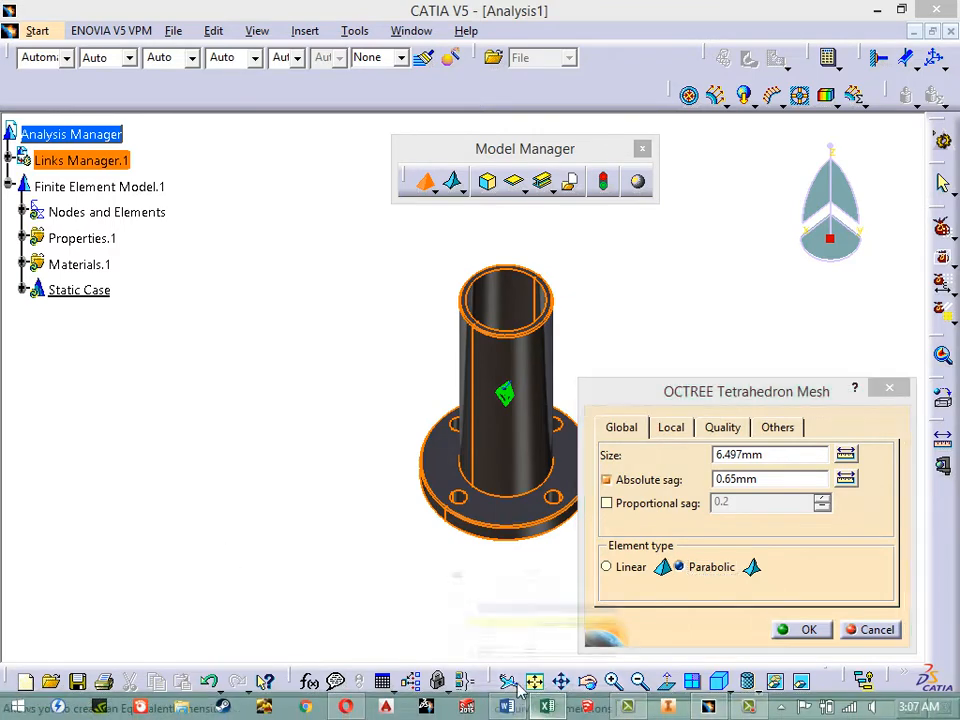
- Enter the print-out score 80 in cell D11 so E11 shows 16, then minimize Excel
scroll(437, 510, down, 2)
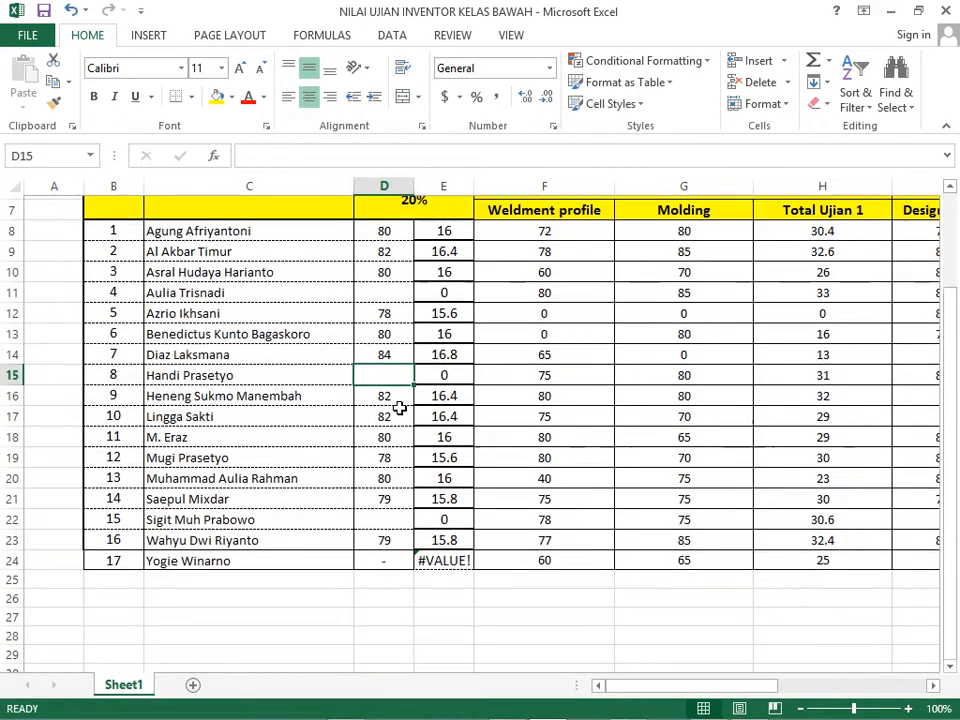
scroll(399, 400, up, 1)
click(402, 350)
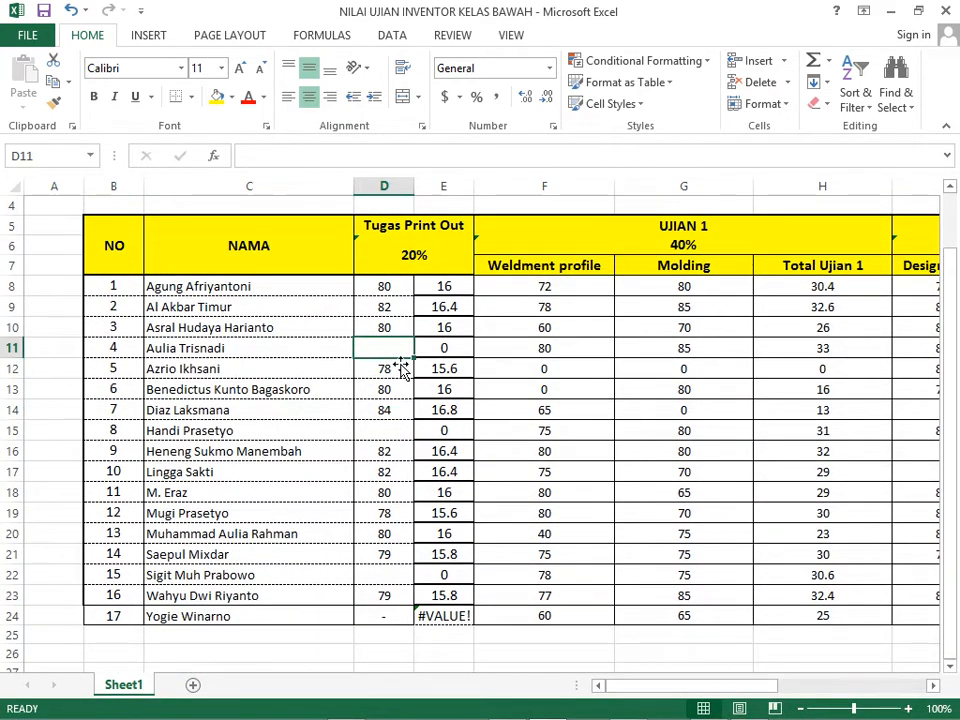
text(80)
key(ctrl+Return)
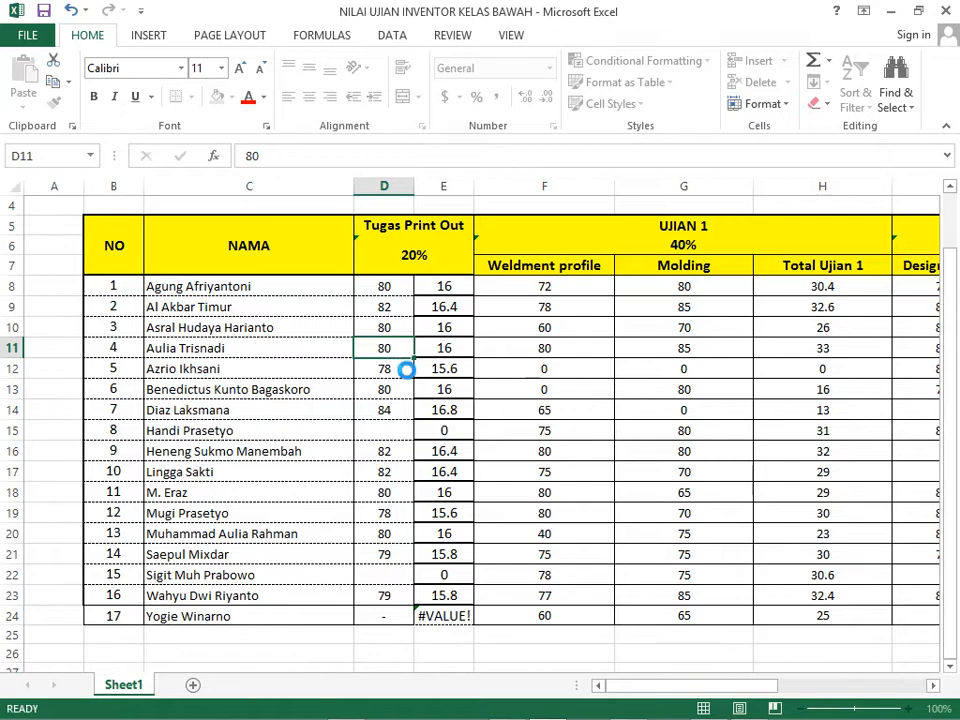
click(893, 11)
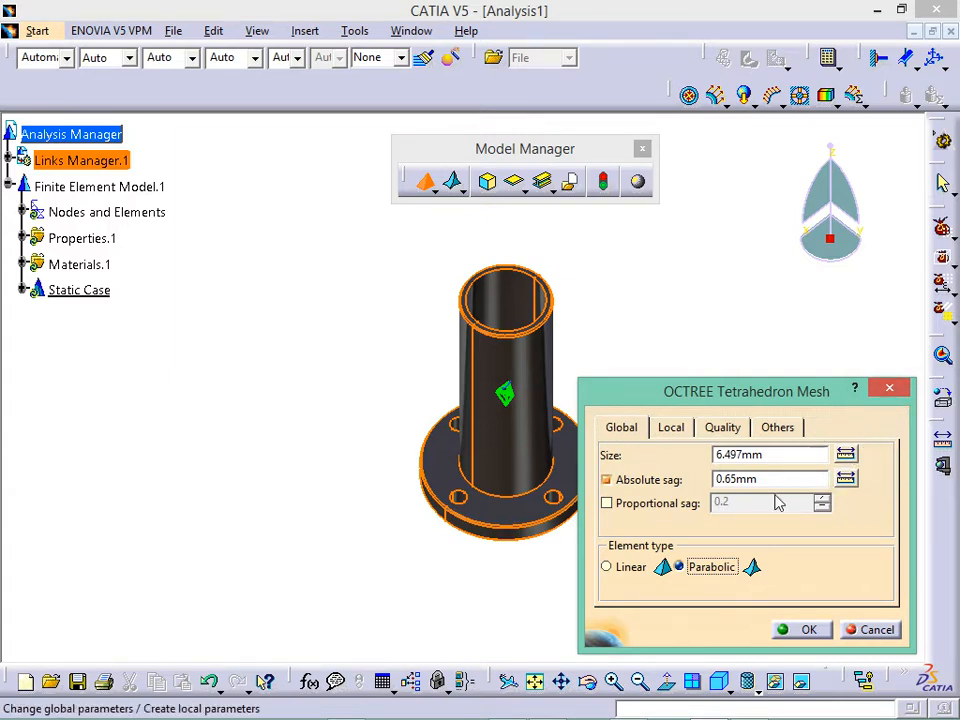
- Back in CATIA, switch the OCTREE mesh elements to Linear, keeping 6.497mm size and 0.65mm sag
click(740, 708)
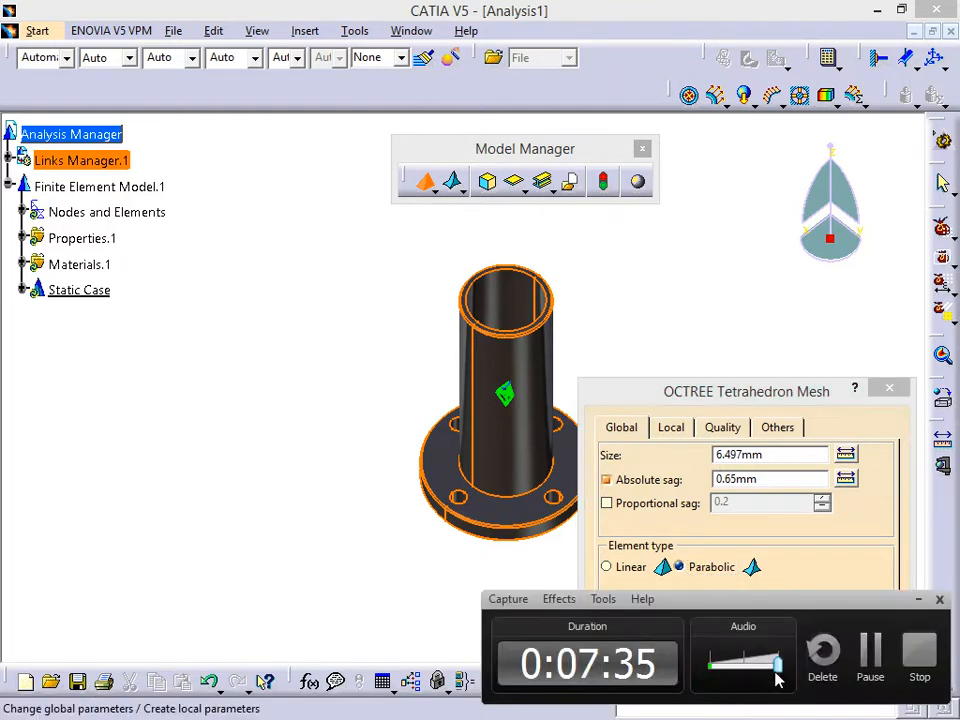
click(868, 653)
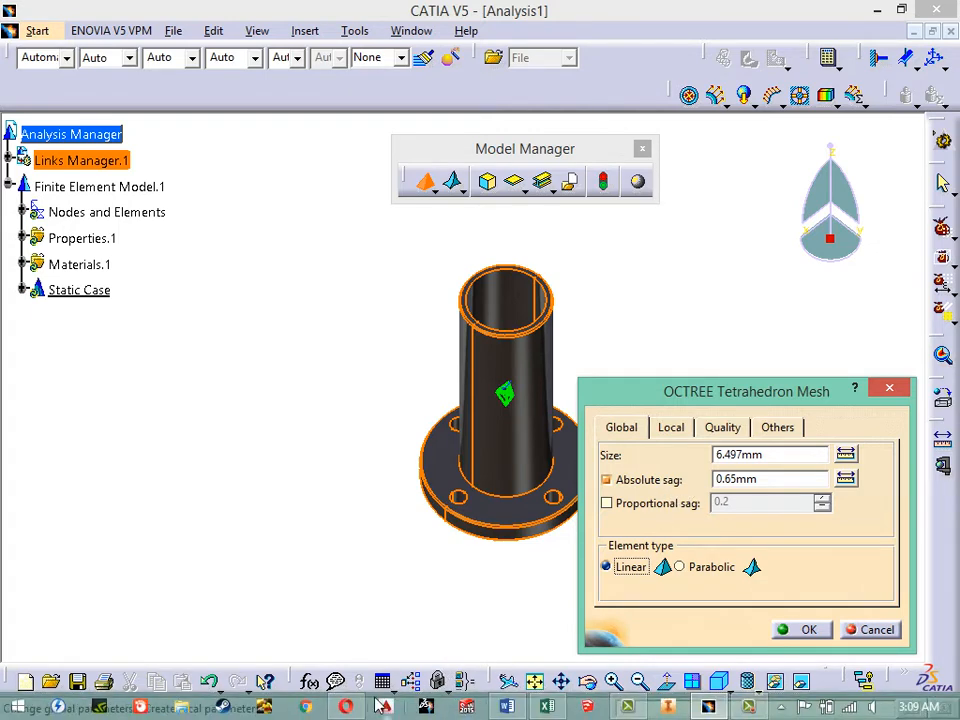
click(345, 706)
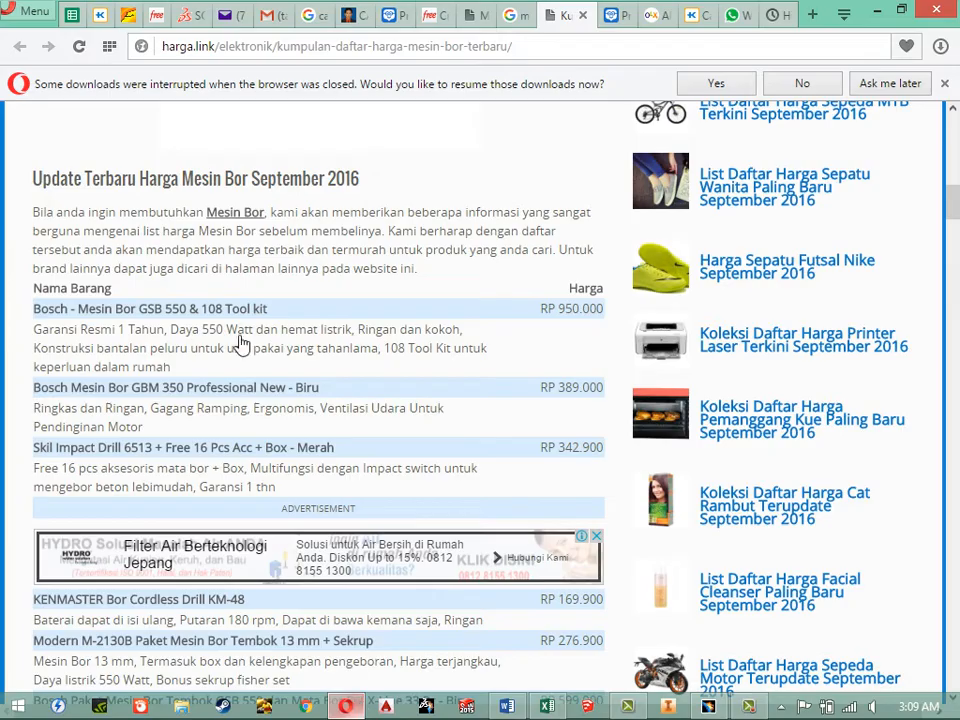
click(156, 16)
scroll(243, 428, down, 3)
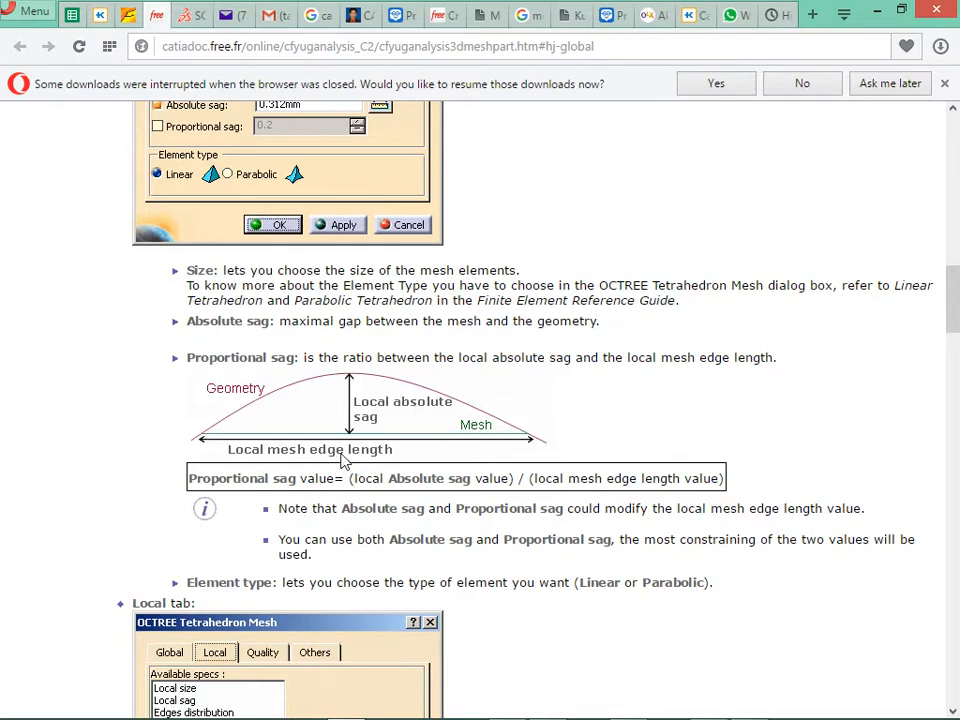
scroll(260, 480, up, 2)
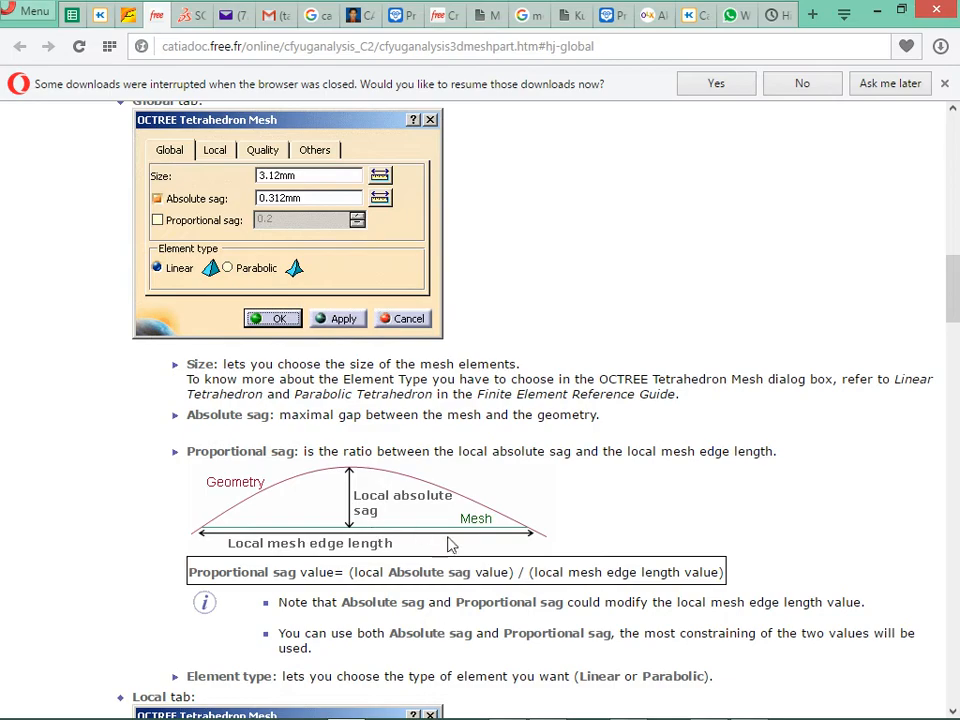
click(472, 703)
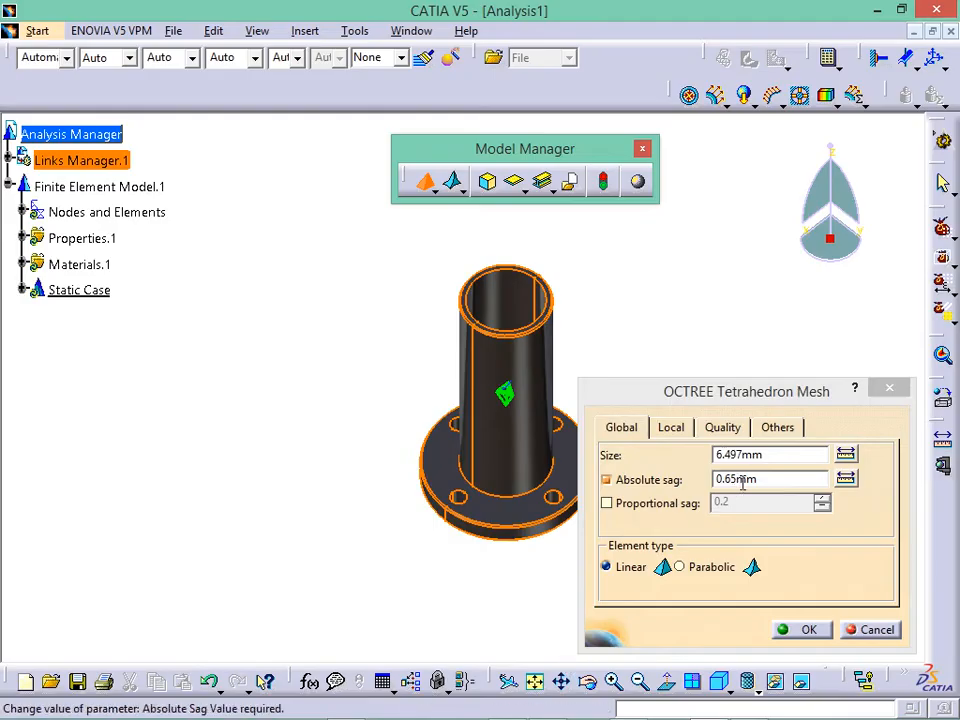
key(alt+Tab)
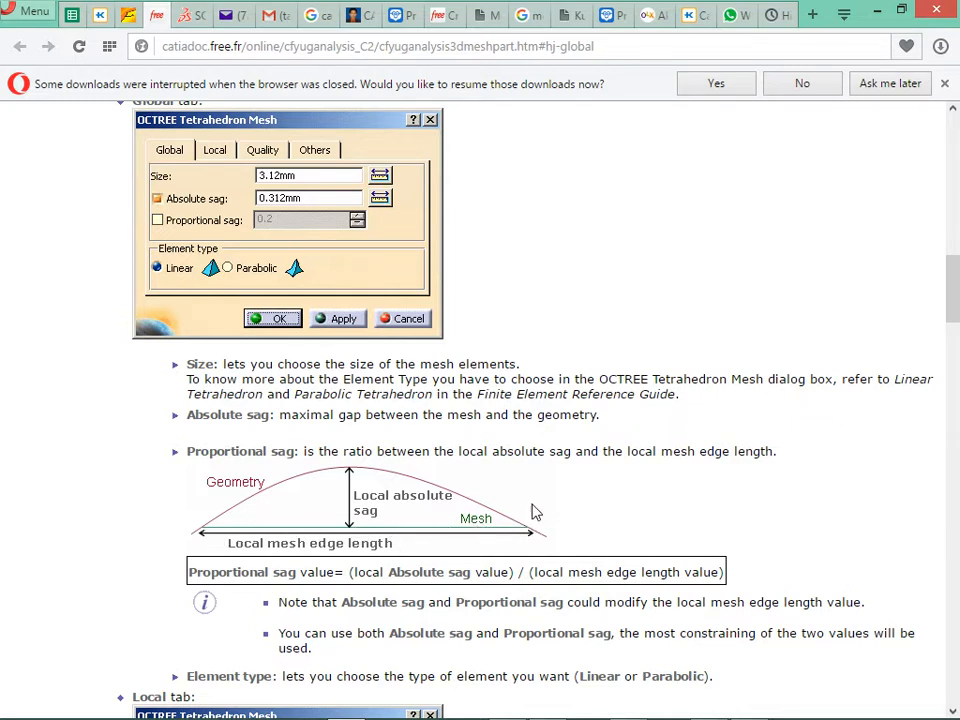
key(alt+Tab)
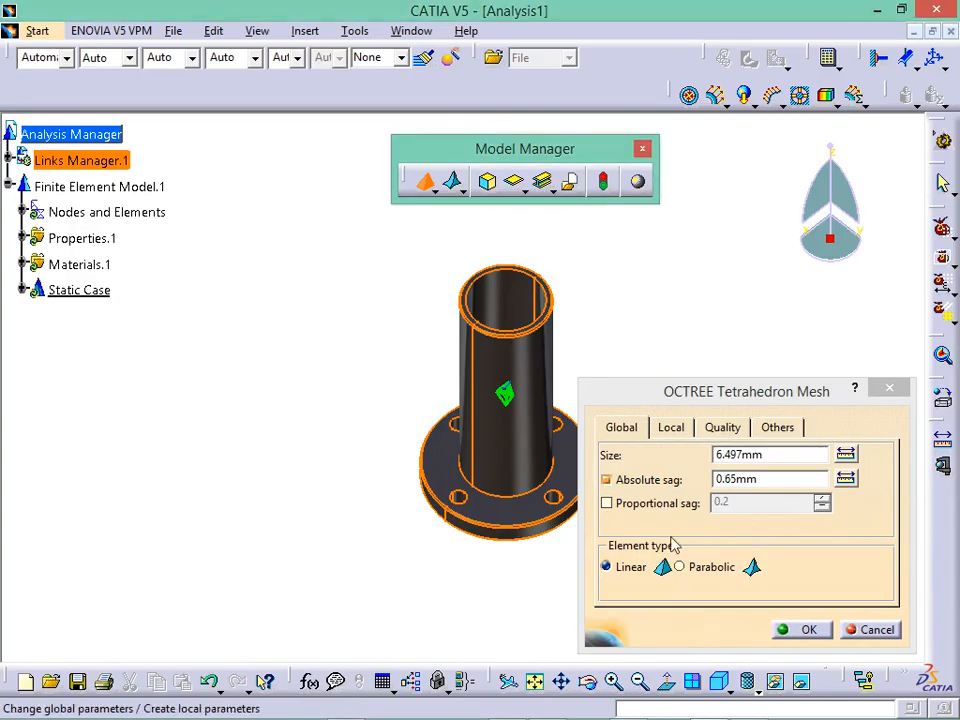
key(alt+Tab)
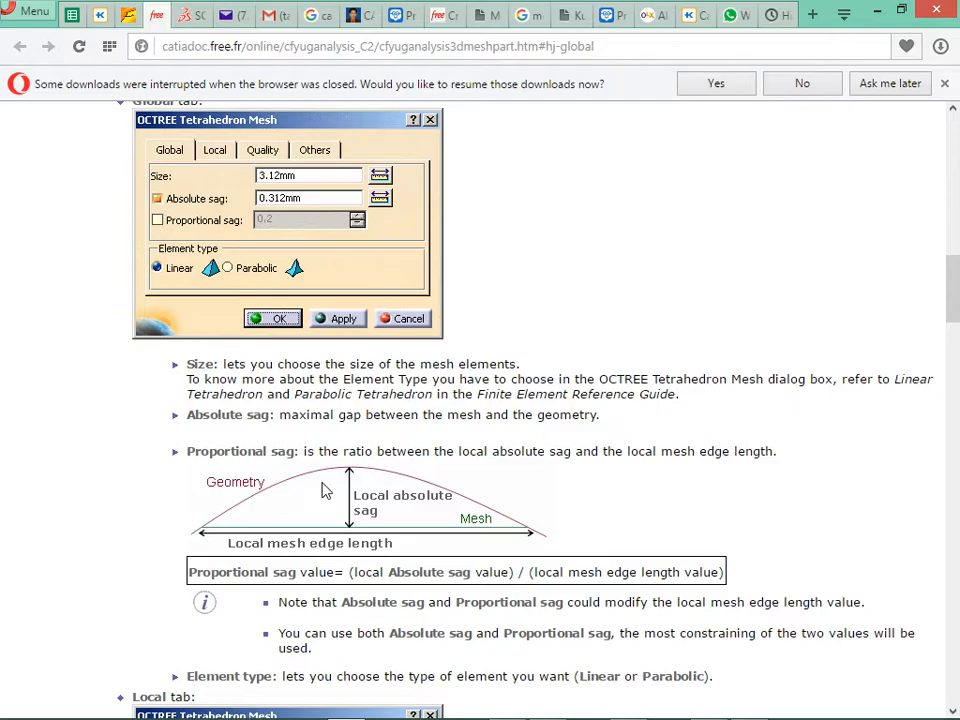
key(alt+Tab)
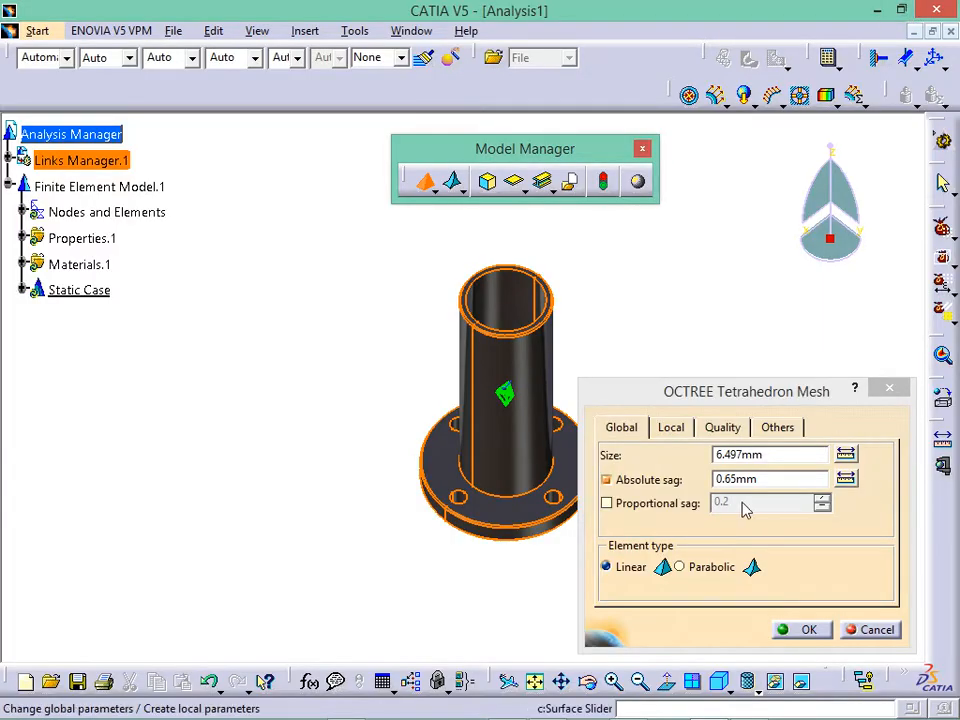
key(alt+Tab)
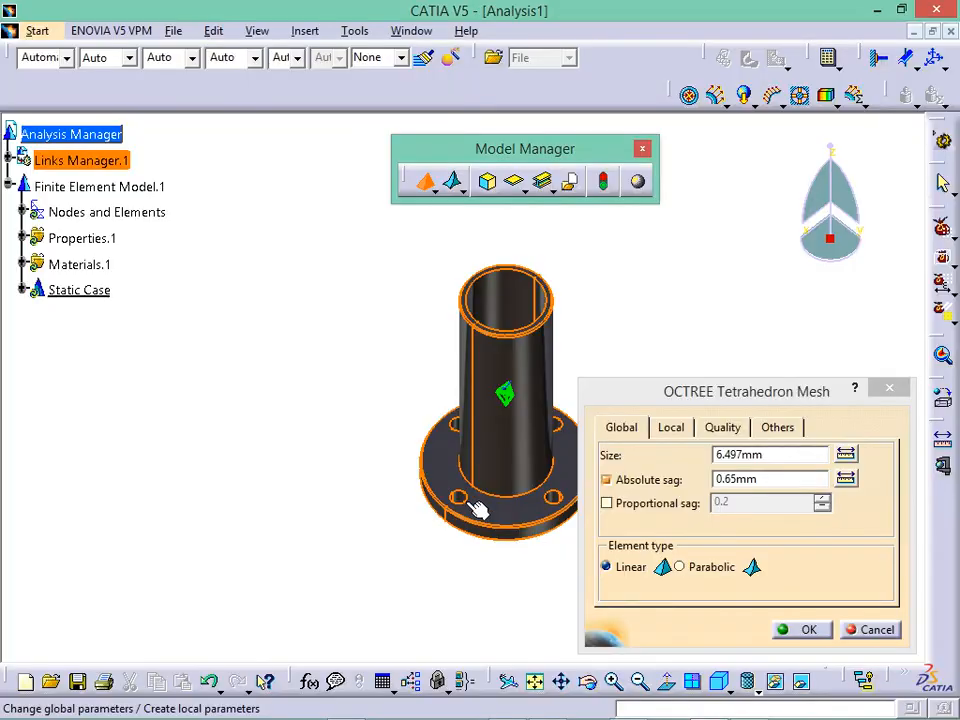
click(760, 480)
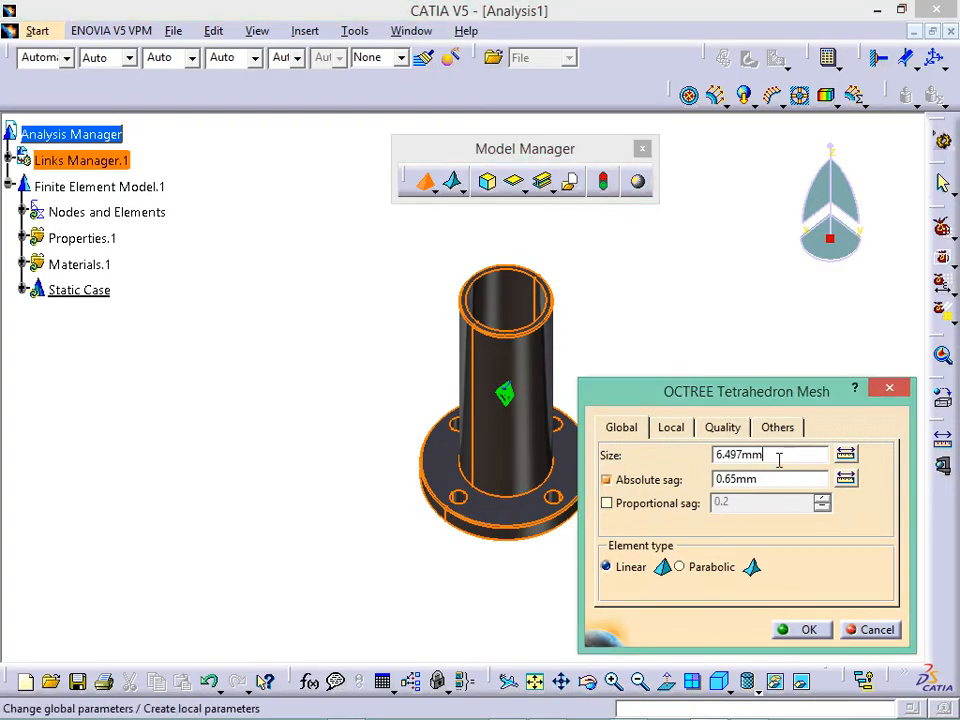
double_click(770, 455)
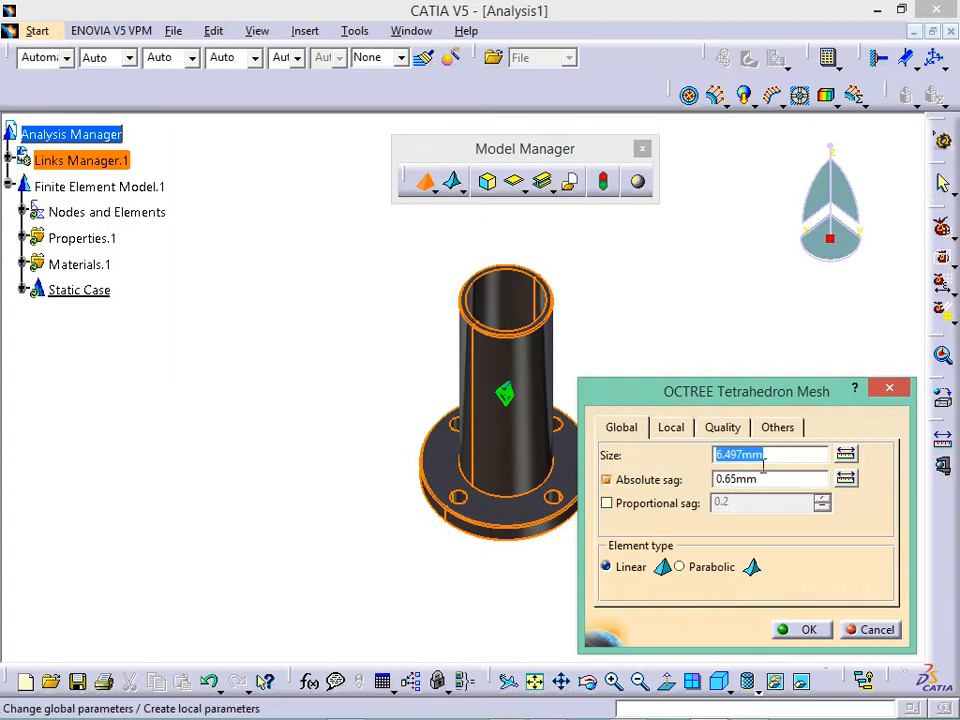
click(783, 463)
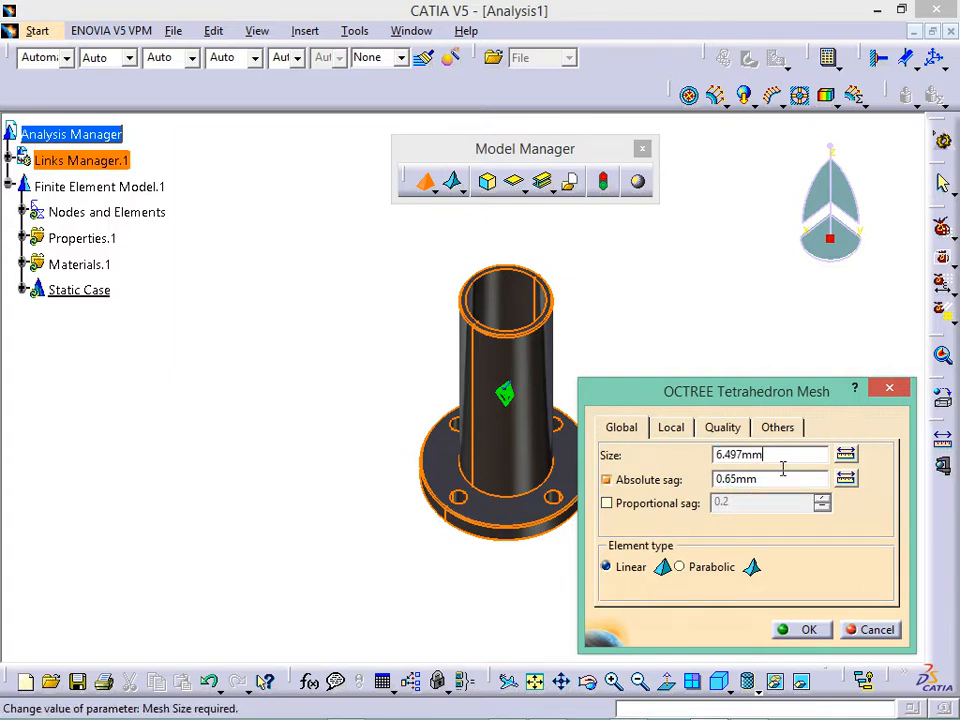
click(768, 486)
click(774, 462)
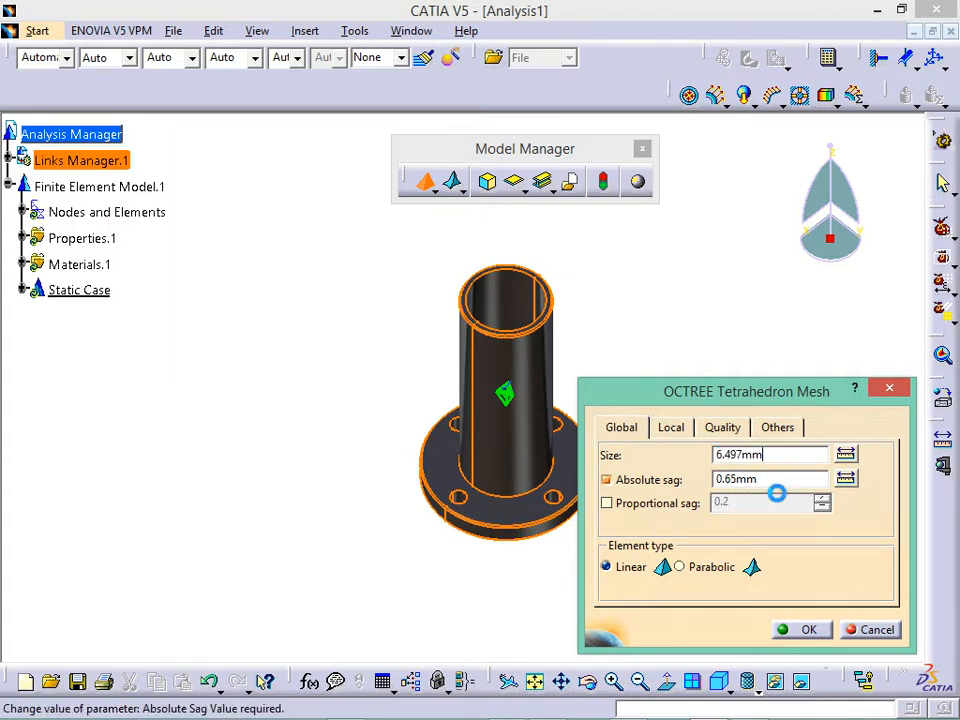
click(778, 486)
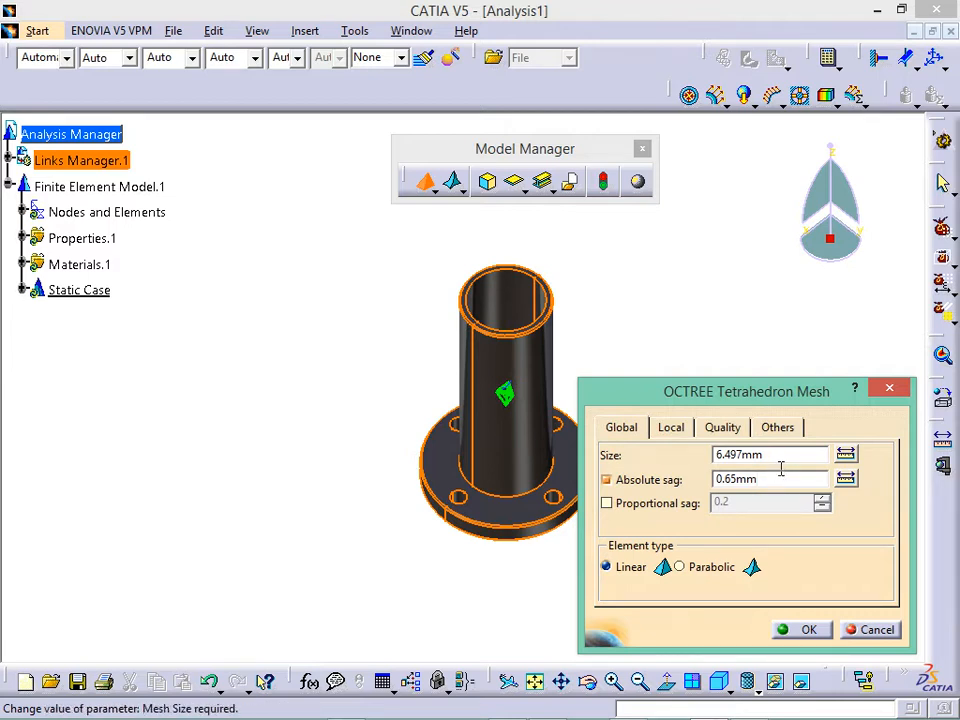
click(781, 463)
click(784, 485)
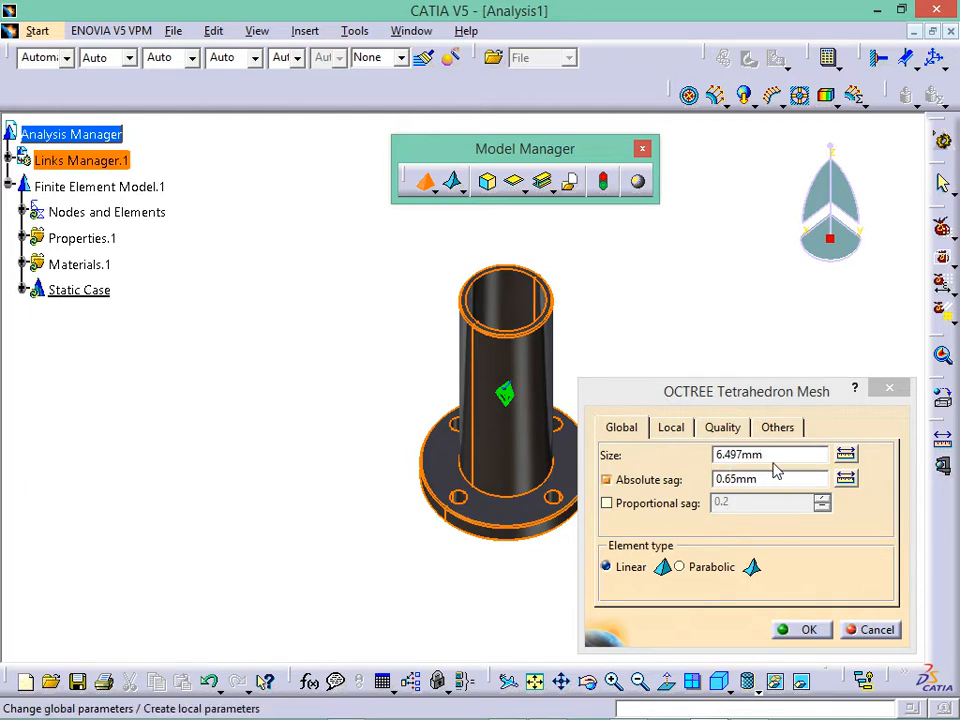
- Change the mesh size to 4mm and settle on Parabolic elements after trying Linear
drag(778, 459, 690, 479)
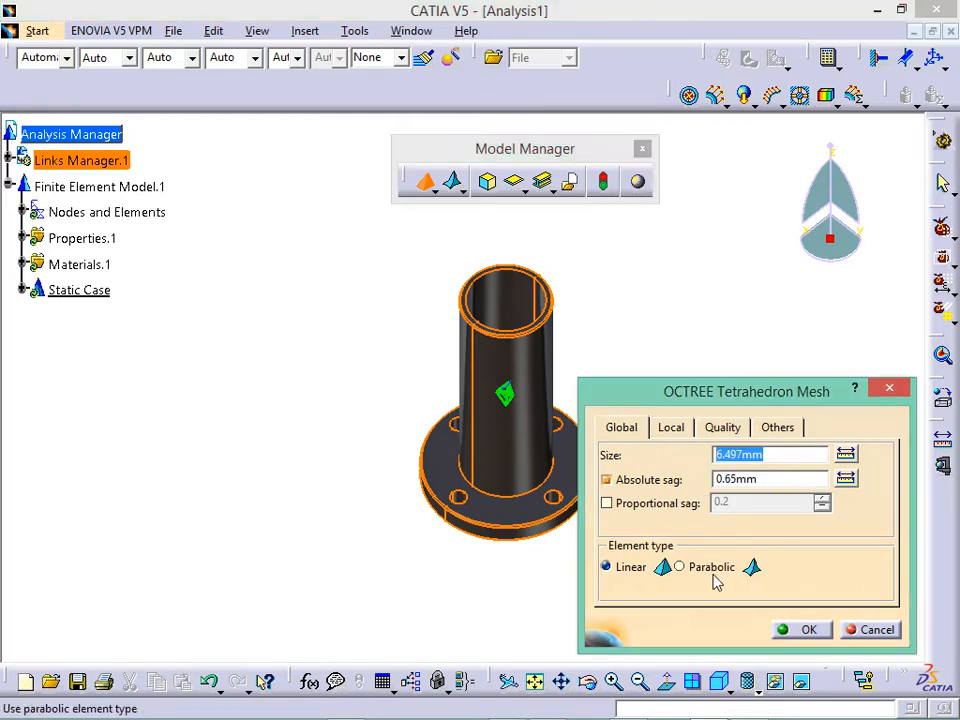
text(4)
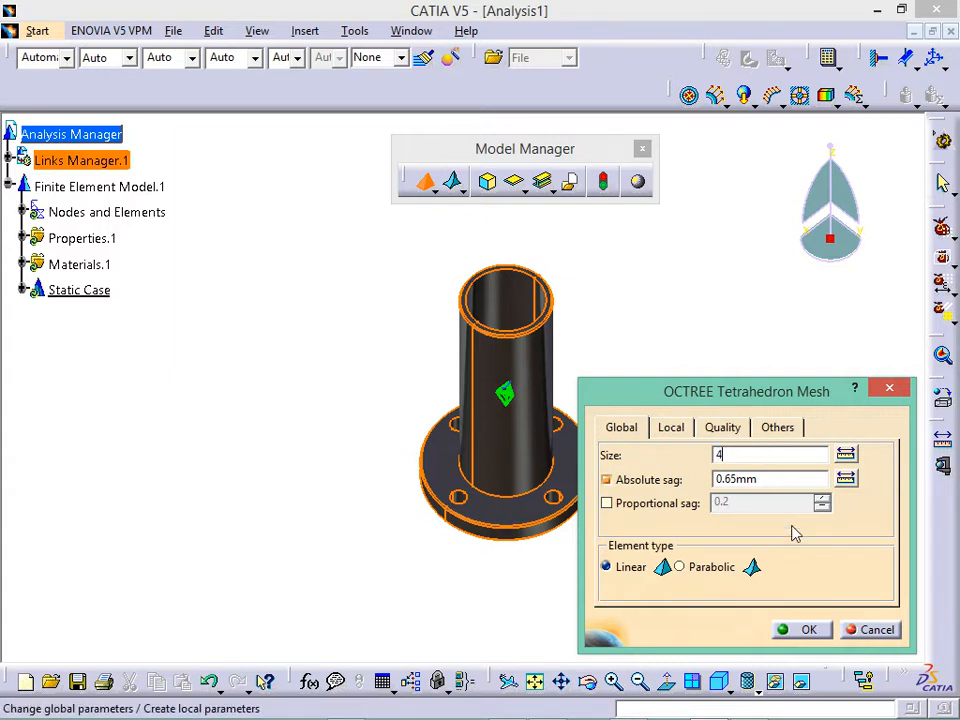
key(Tab)
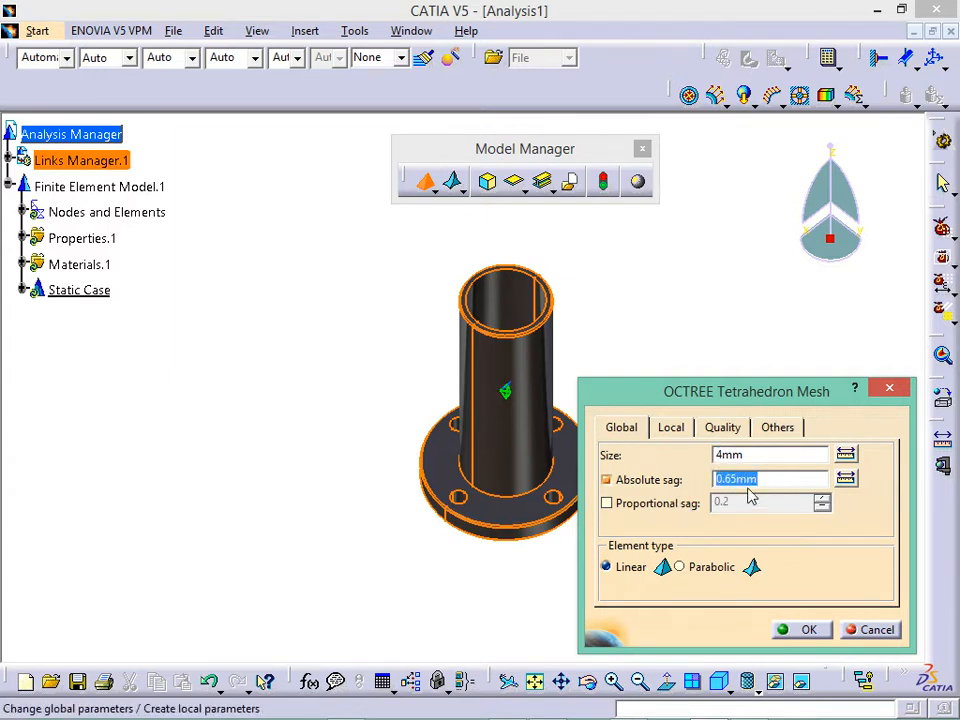
click(645, 575)
click(680, 568)
click(652, 572)
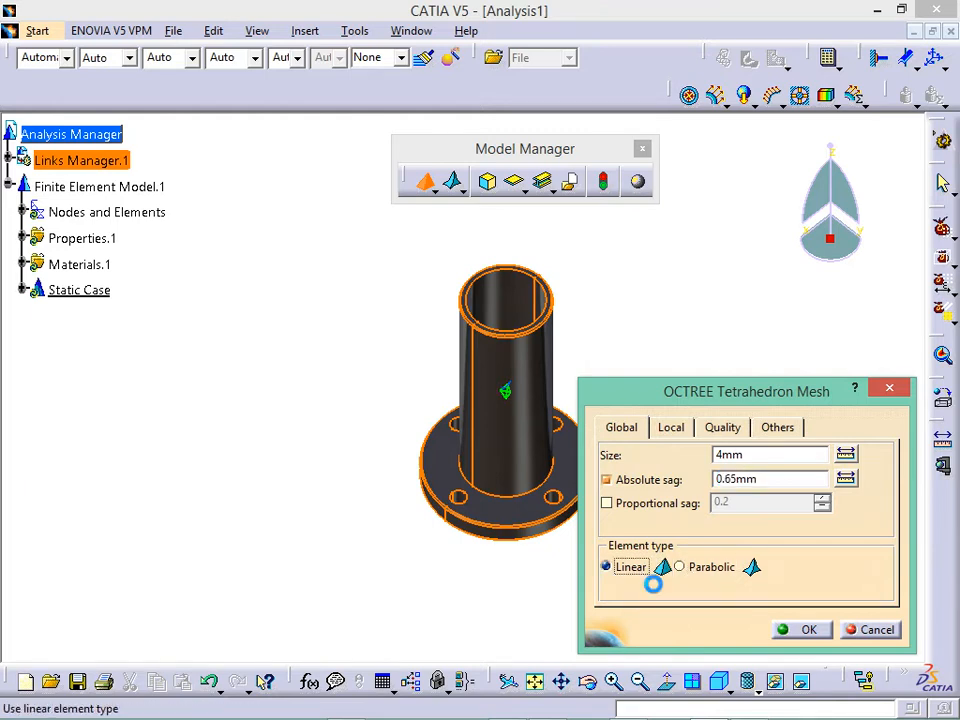
click(702, 568)
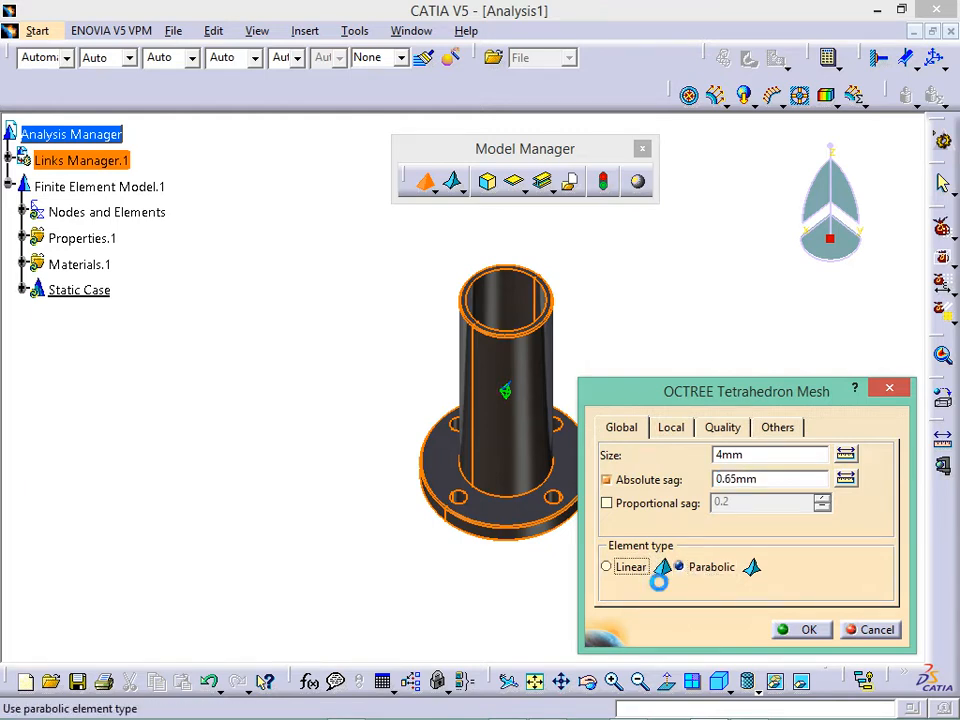
click(652, 575)
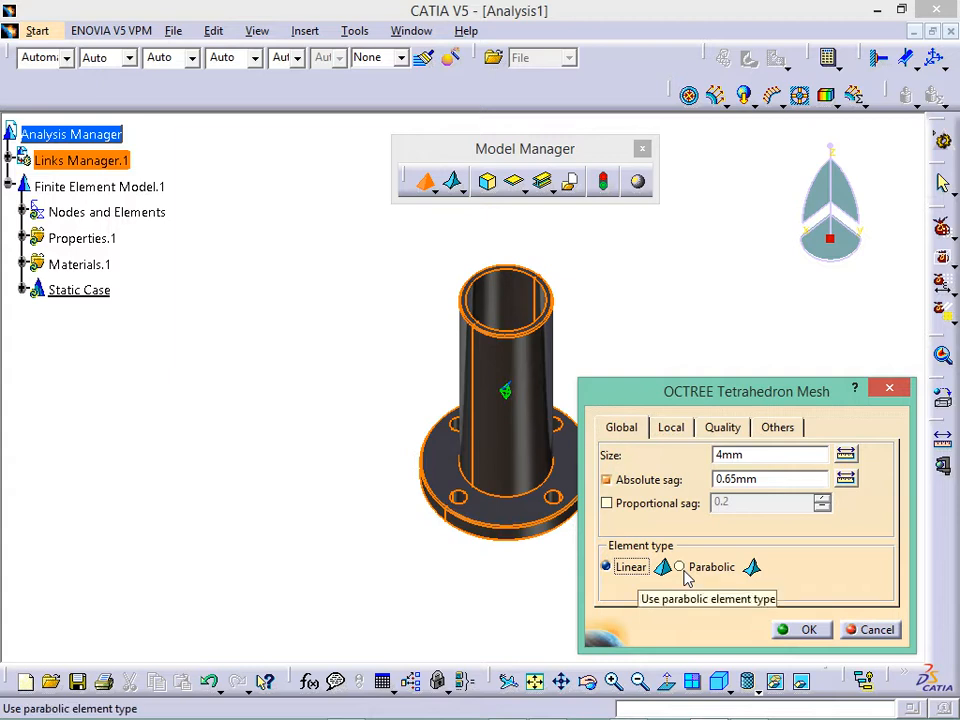
click(681, 570)
click(654, 575)
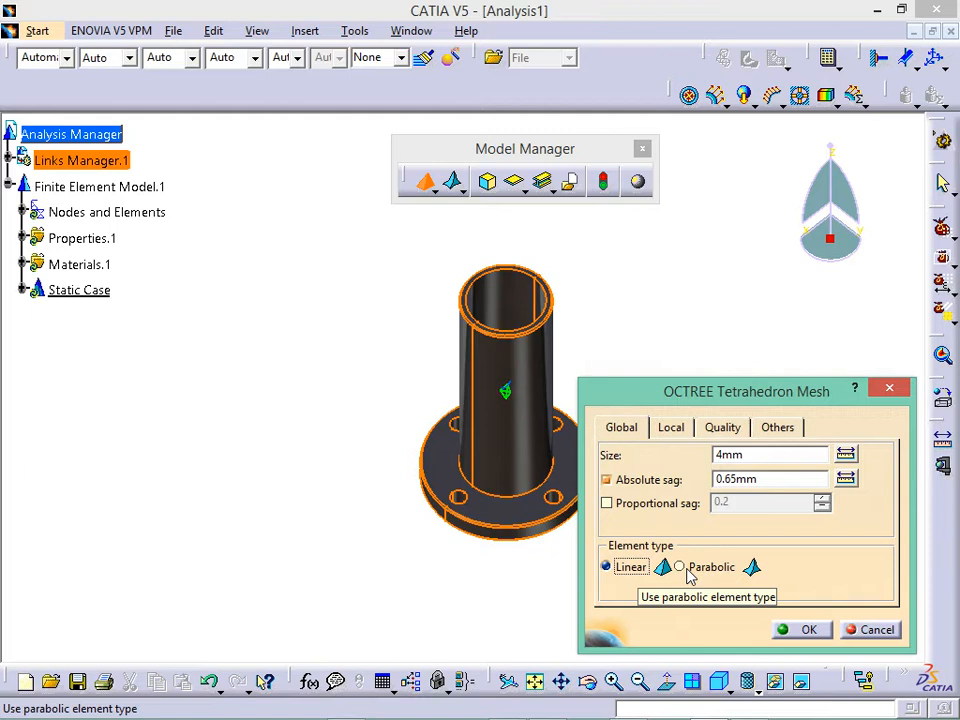
click(688, 575)
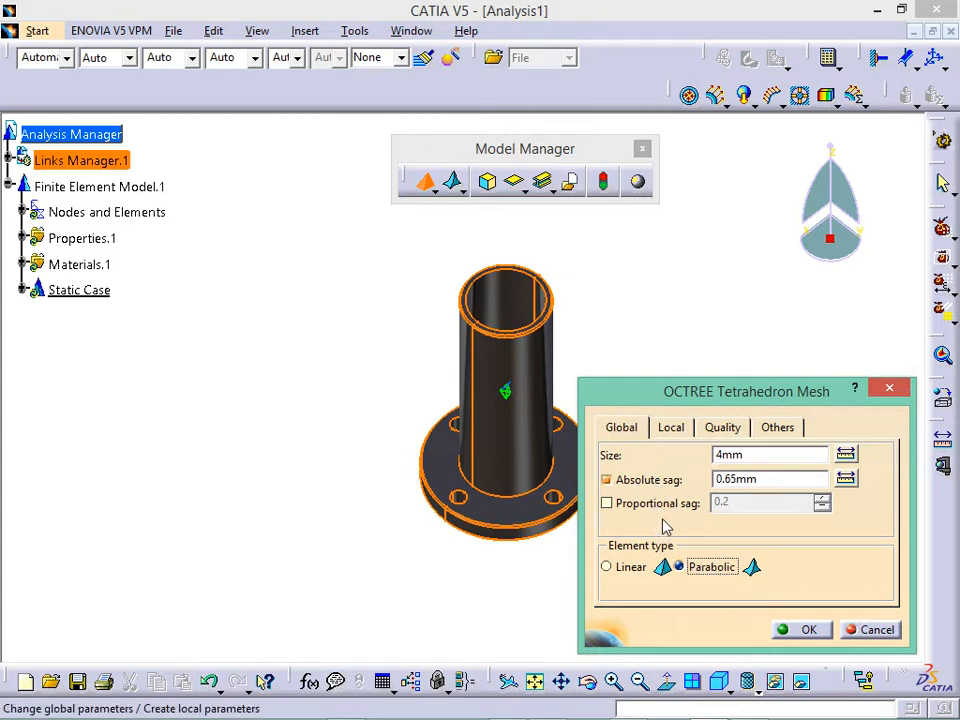
- Browse the Local tab, opening and cancelling Local size and Local sag specifications
click(682, 430)
click(645, 483)
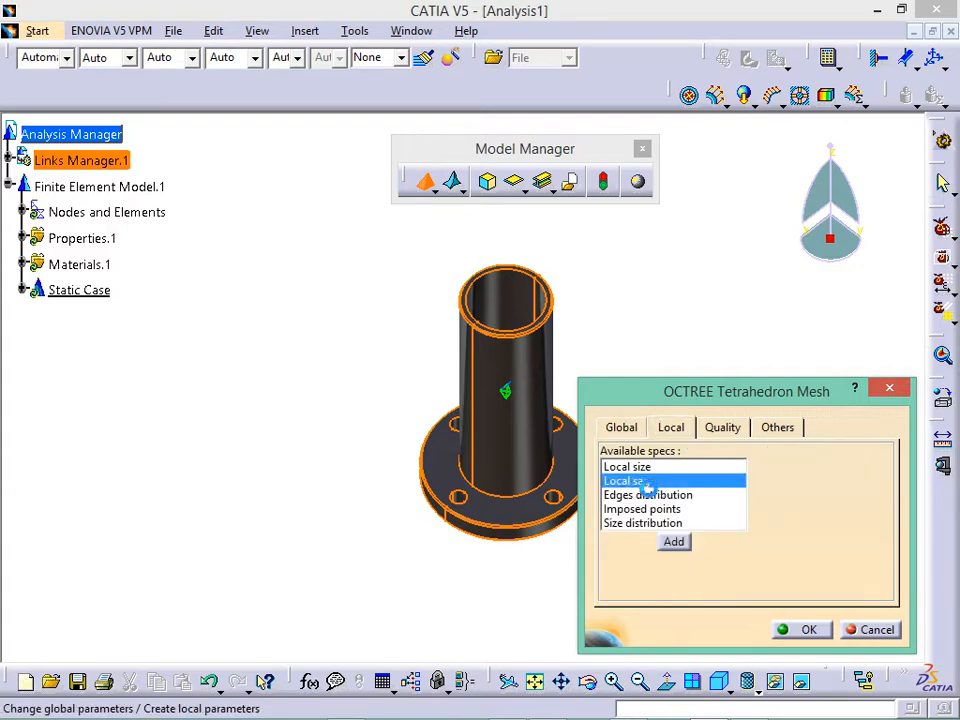
click(638, 495)
click(648, 509)
click(632, 469)
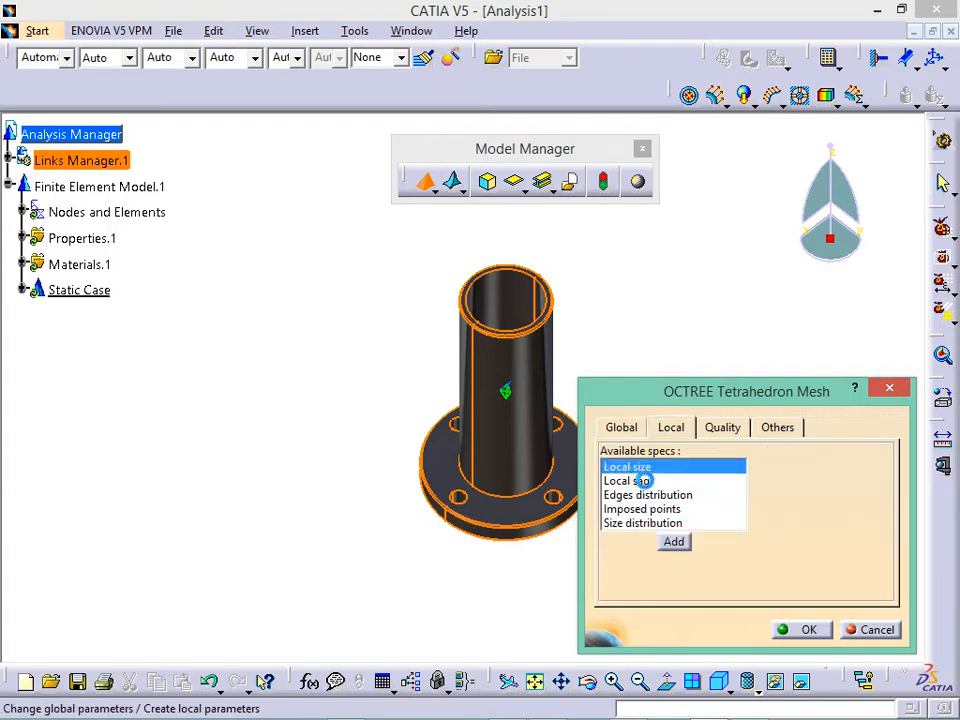
click(673, 541)
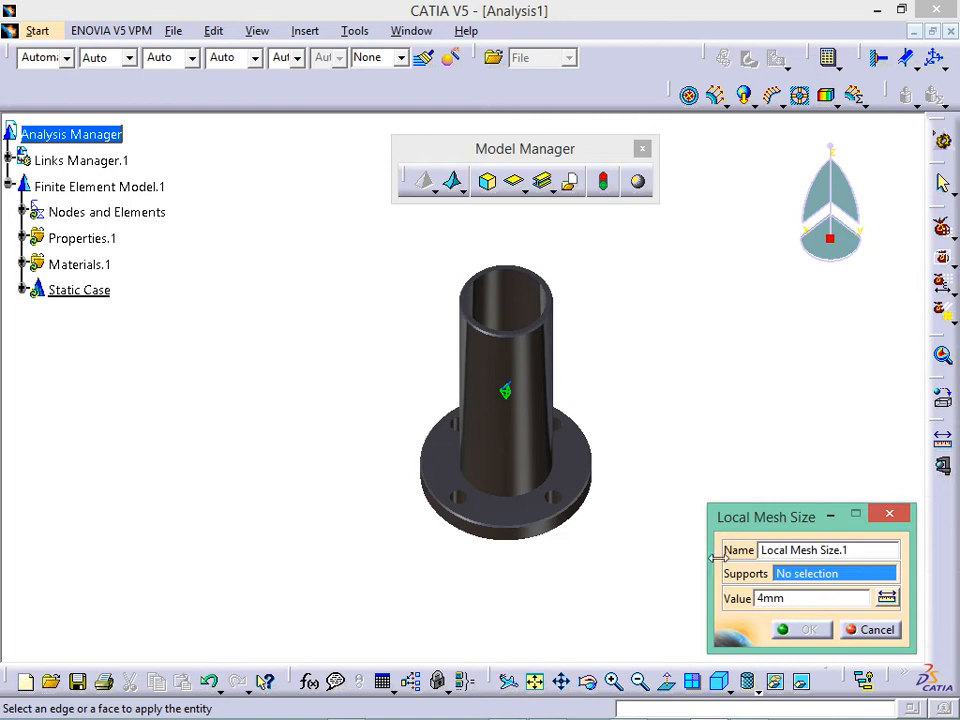
click(890, 516)
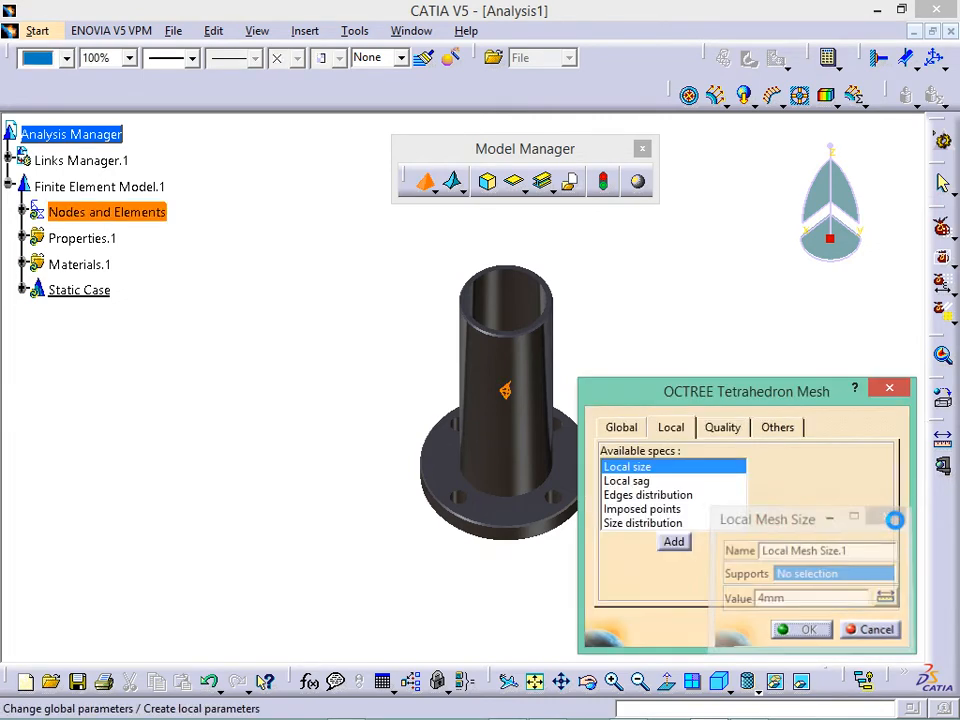
click(660, 481)
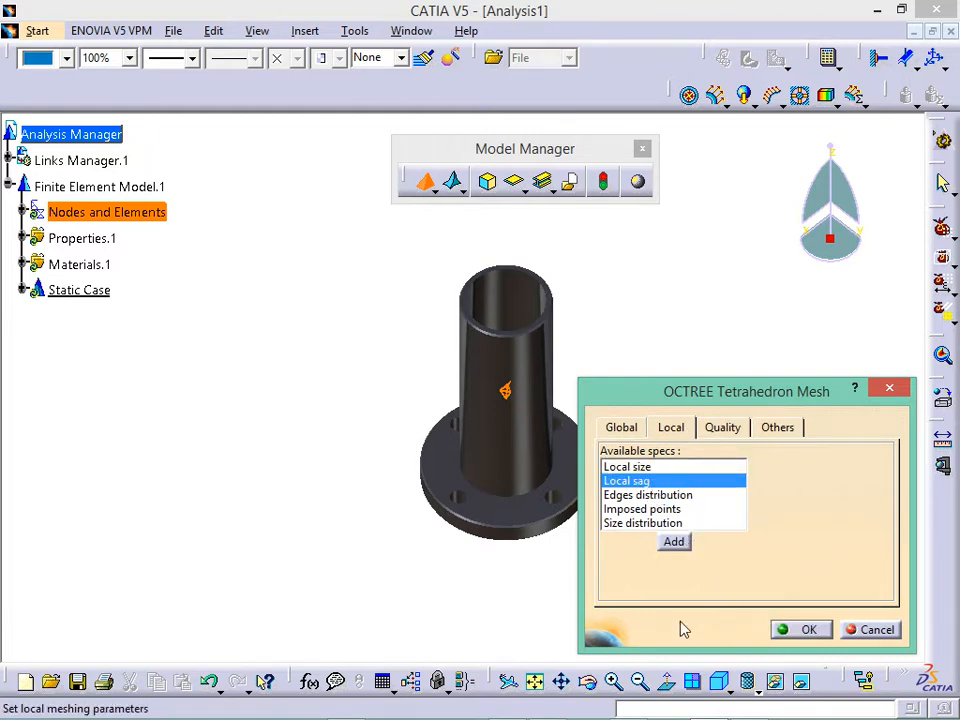
click(680, 545)
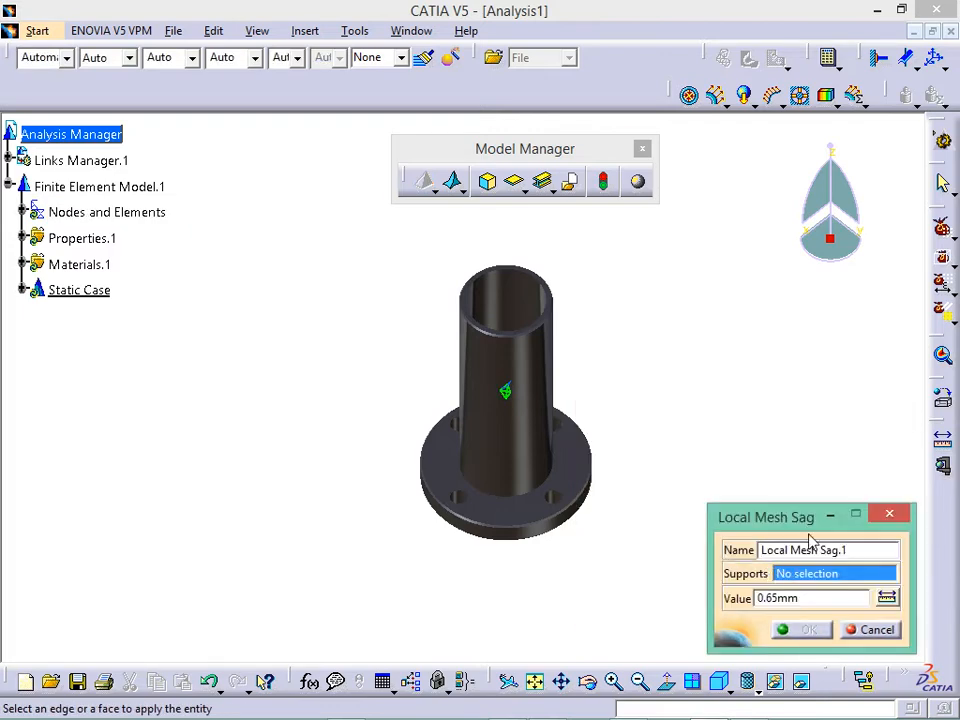
click(881, 510)
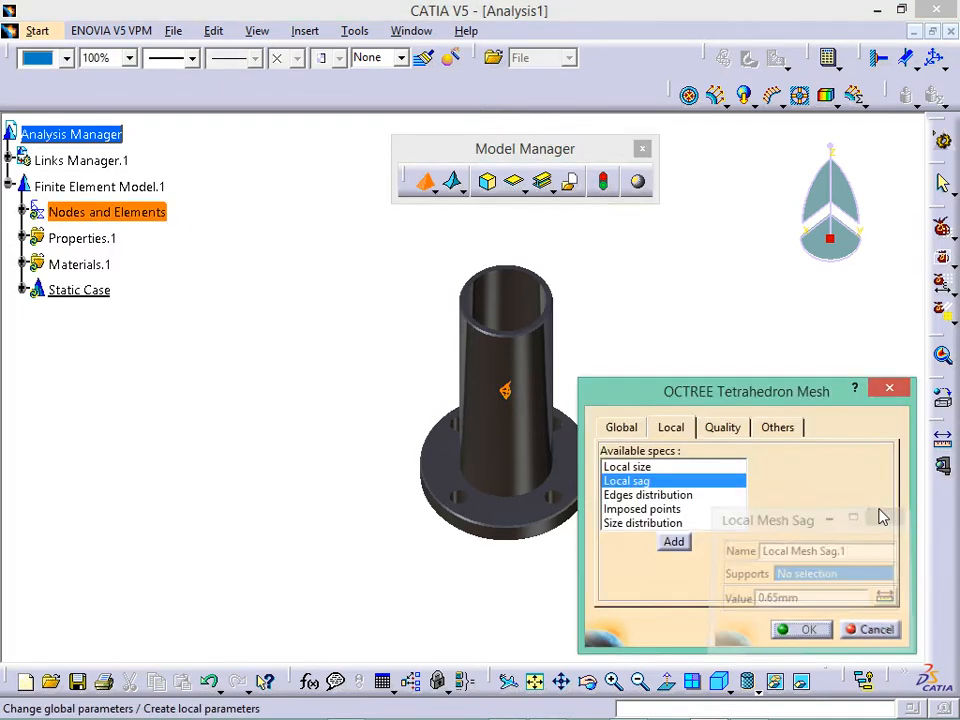
- Review the Quality (Shape criterion) and Others tabs, then confirm the 4mm, 0.65mm sag mesh
click(722, 428)
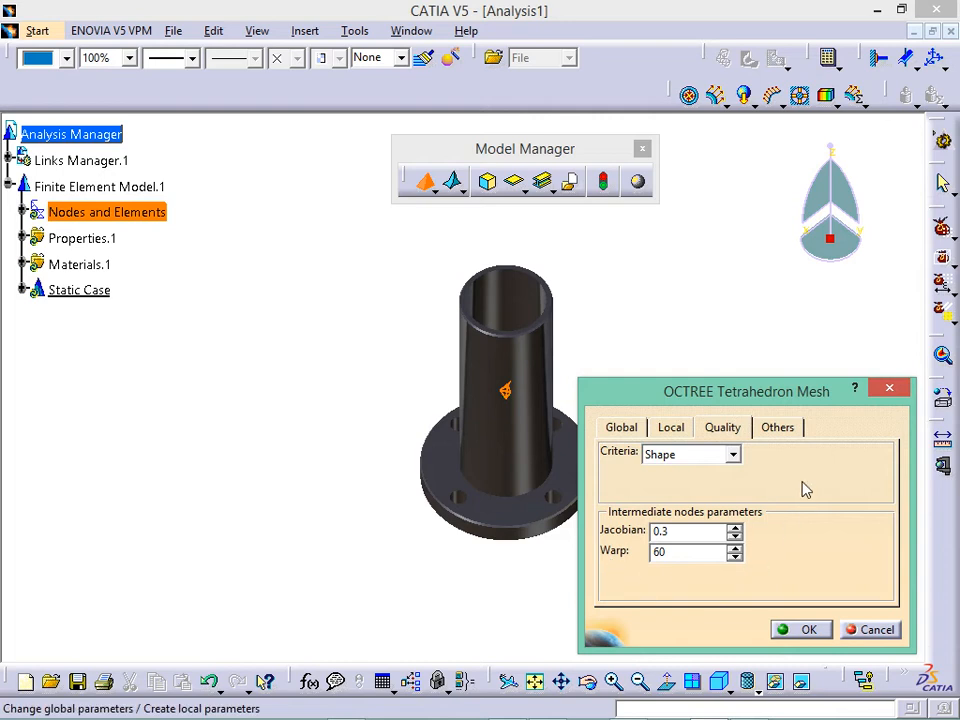
click(734, 455)
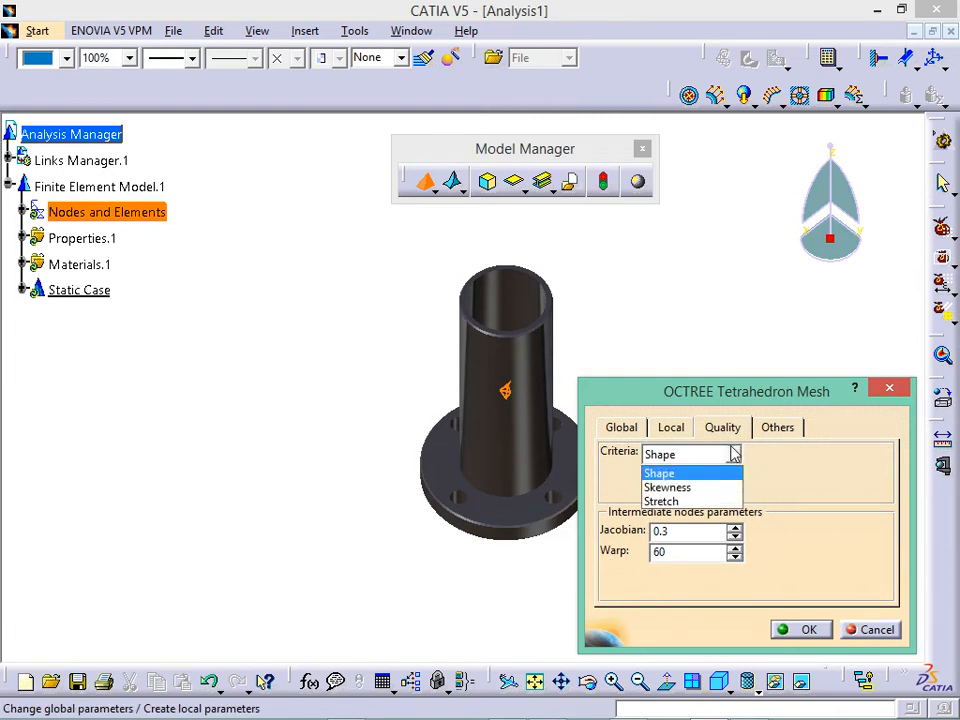
click(734, 455)
click(800, 428)
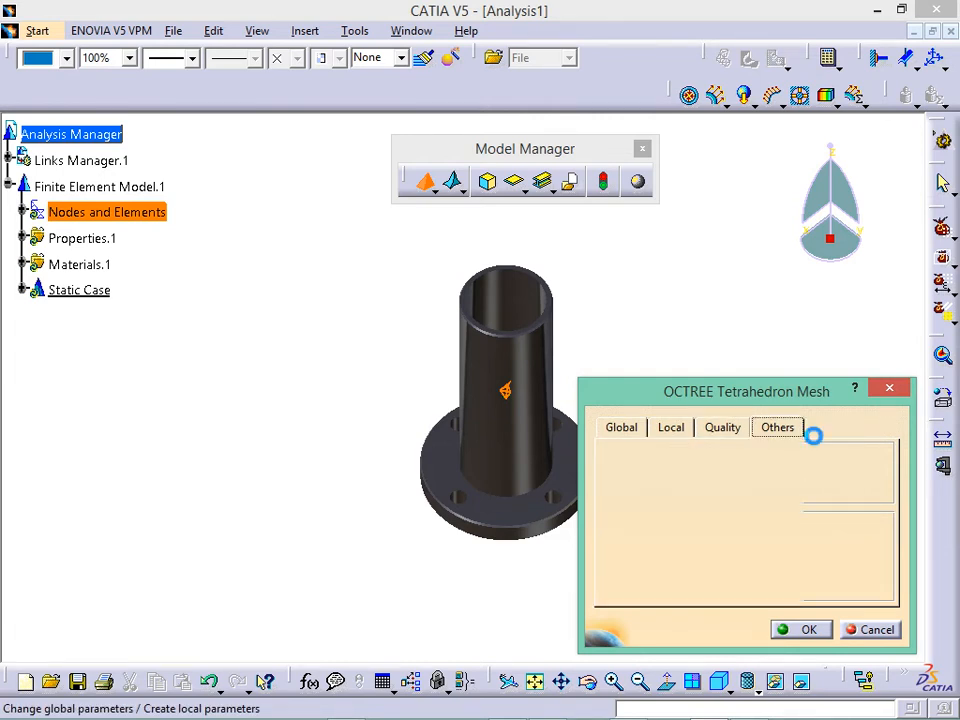
click(613, 428)
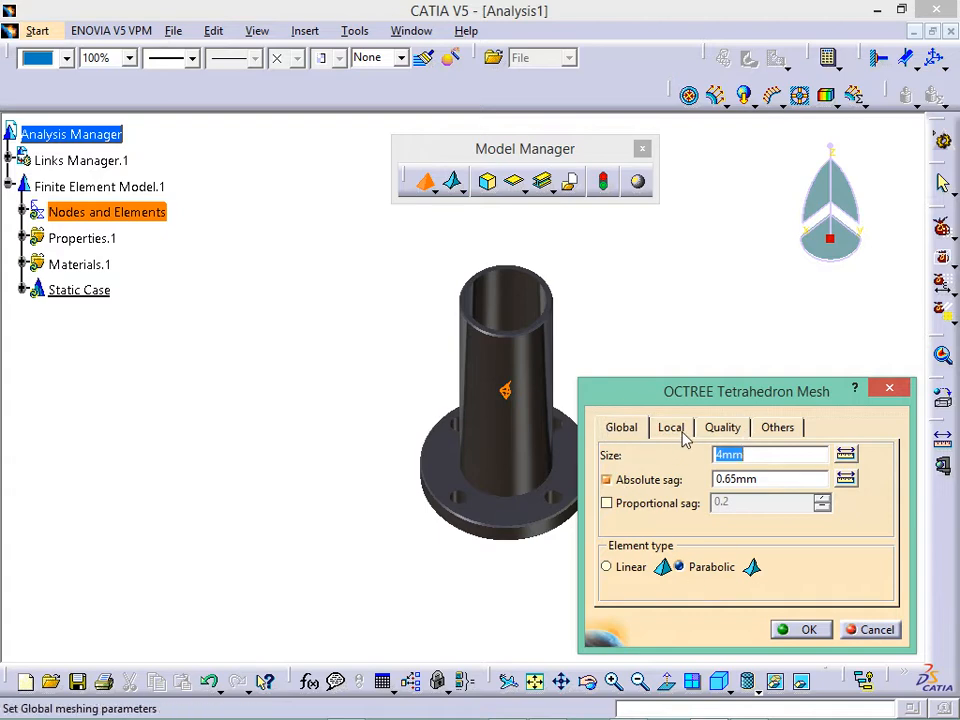
click(803, 630)
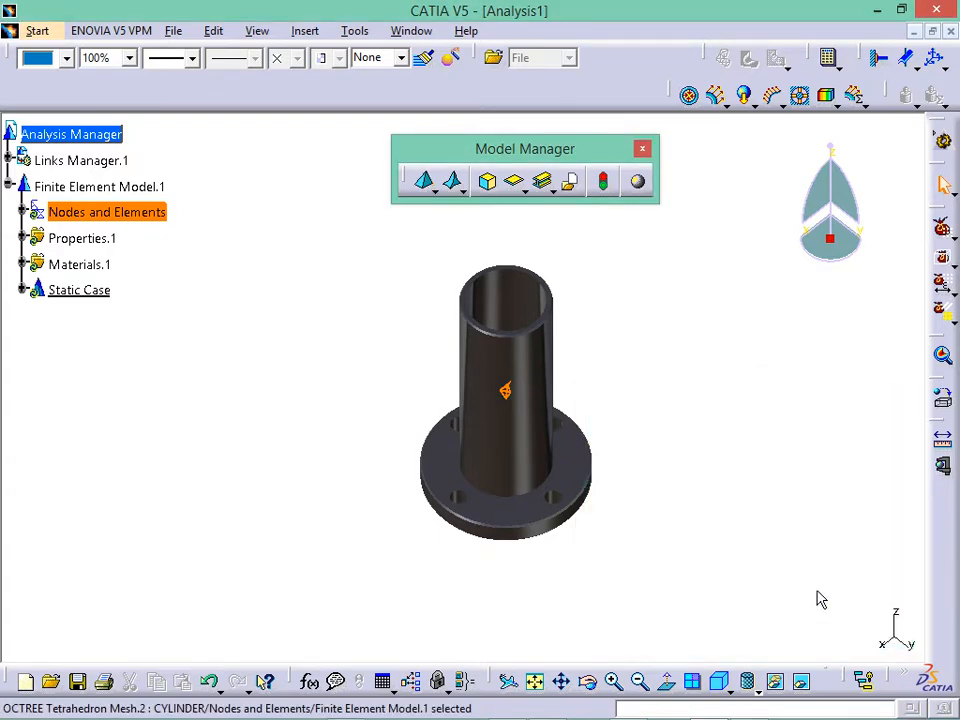
click(221, 417)
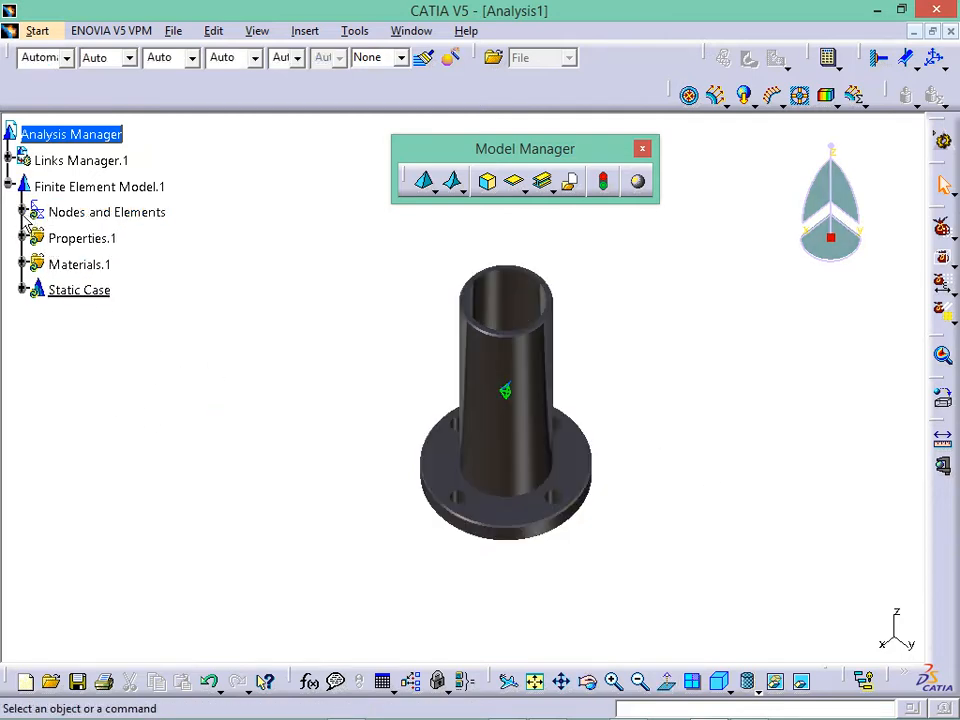
- Expand Nodes and Elements to list both OCTREE meshes, then float the Restraints toolbar
click(22, 212)
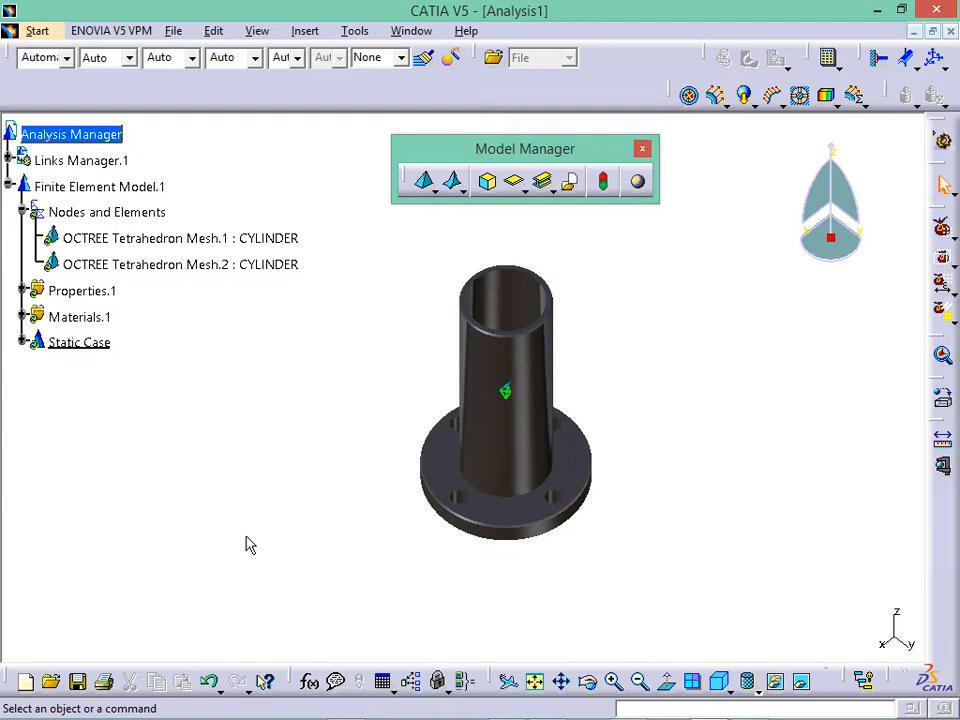
scroll(619, 484, down, 1)
scroll(619, 484, up, 2)
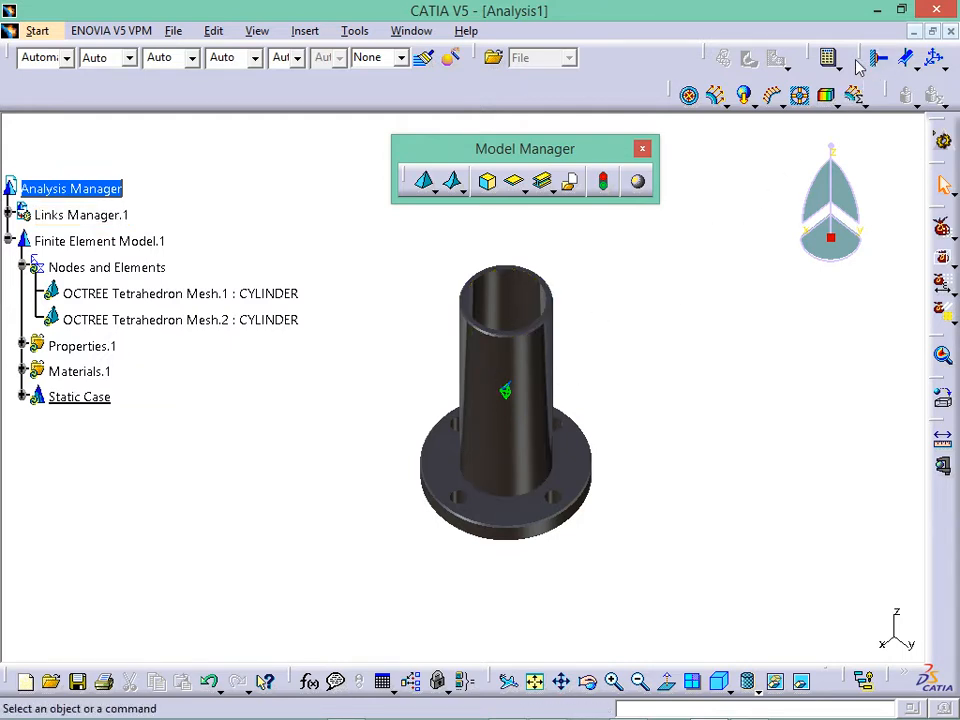
drag(858, 57, 688, 307)
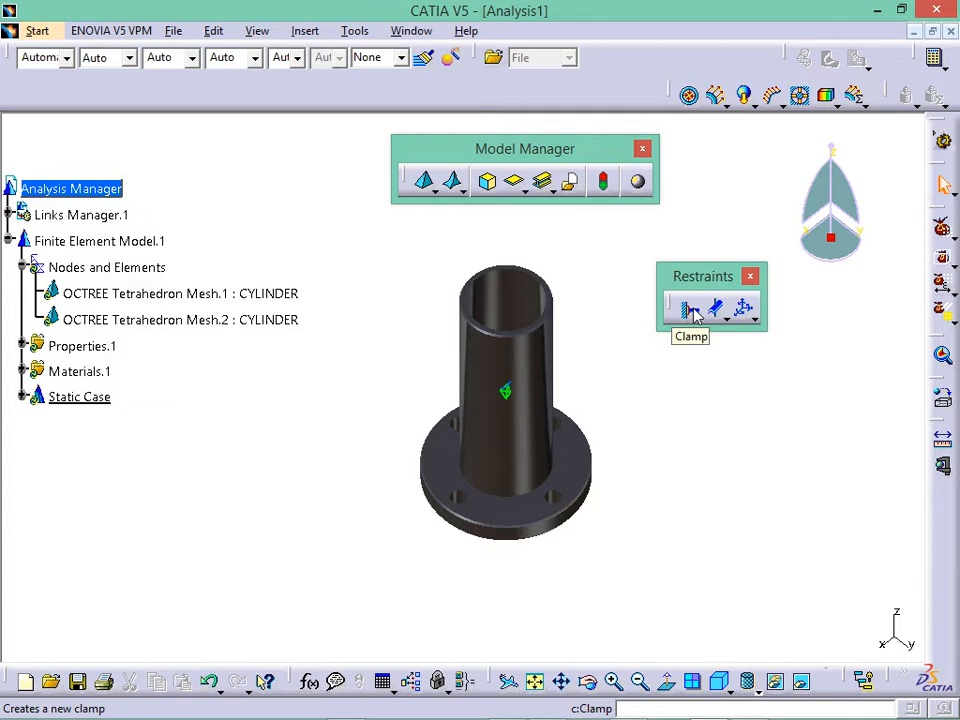
- Create Clamp.1 on the tube's inner face and a second tube face
click(690, 310)
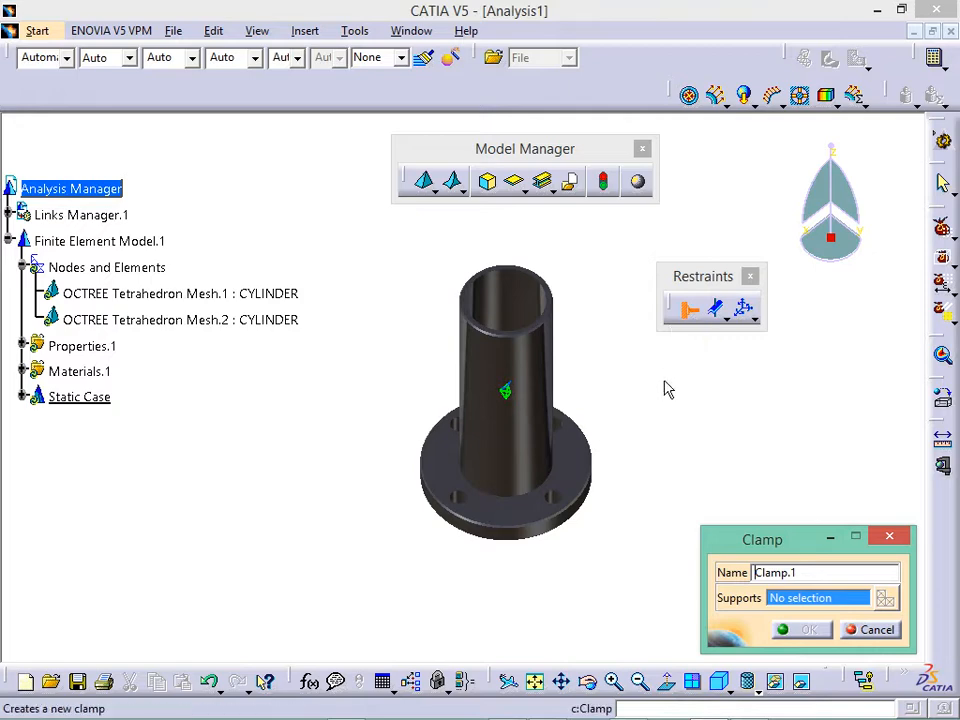
click(747, 705)
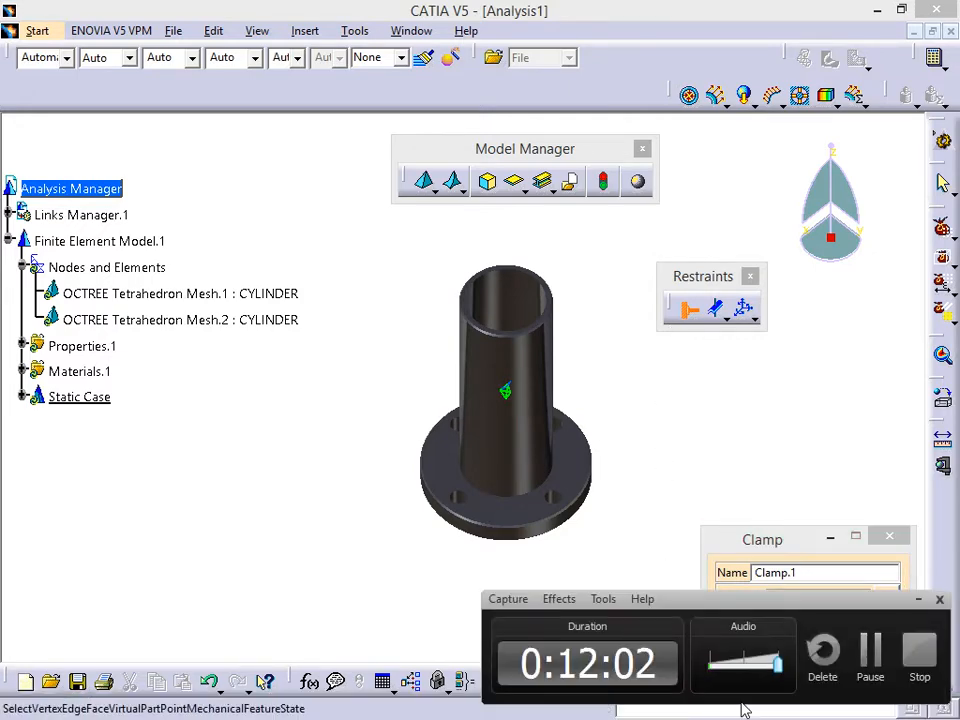
click(917, 600)
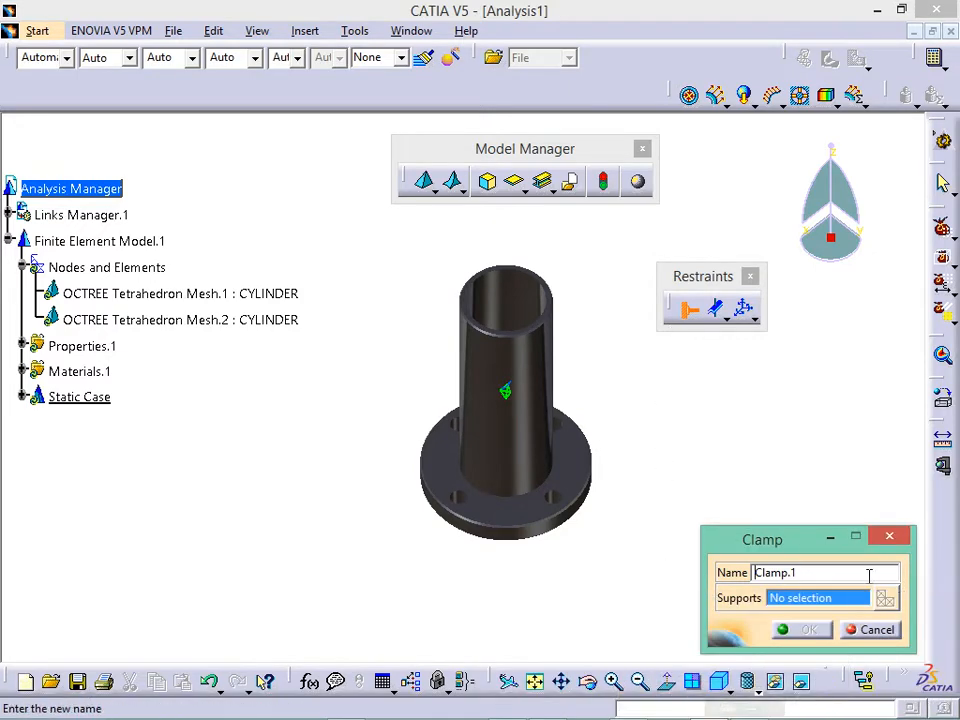
click(529, 318)
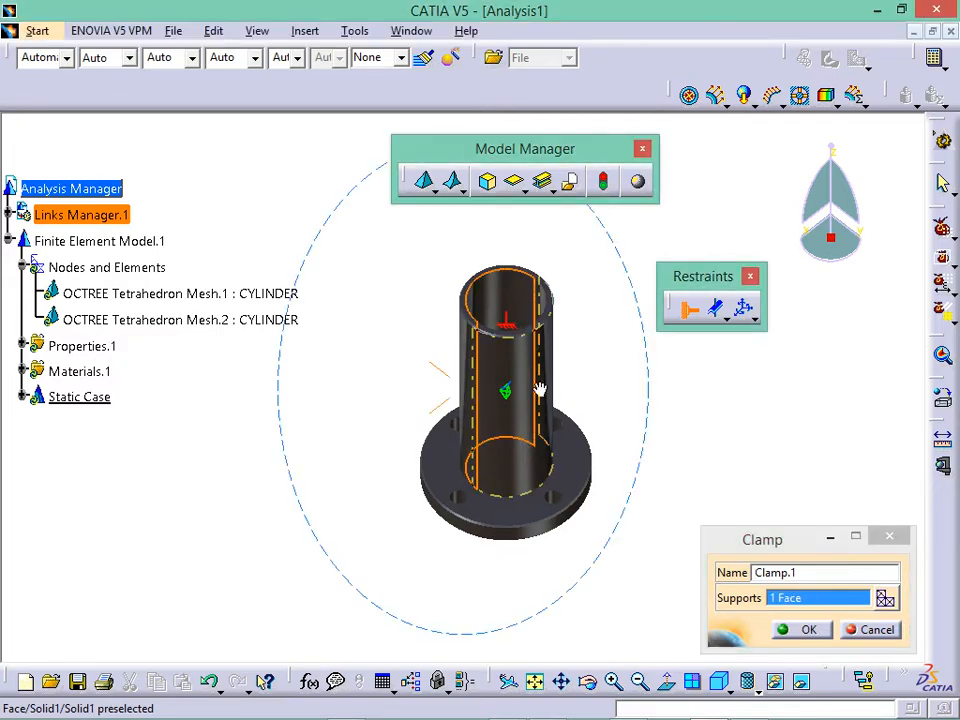
middle_drag(540, 388, 580, 452)
click(563, 410)
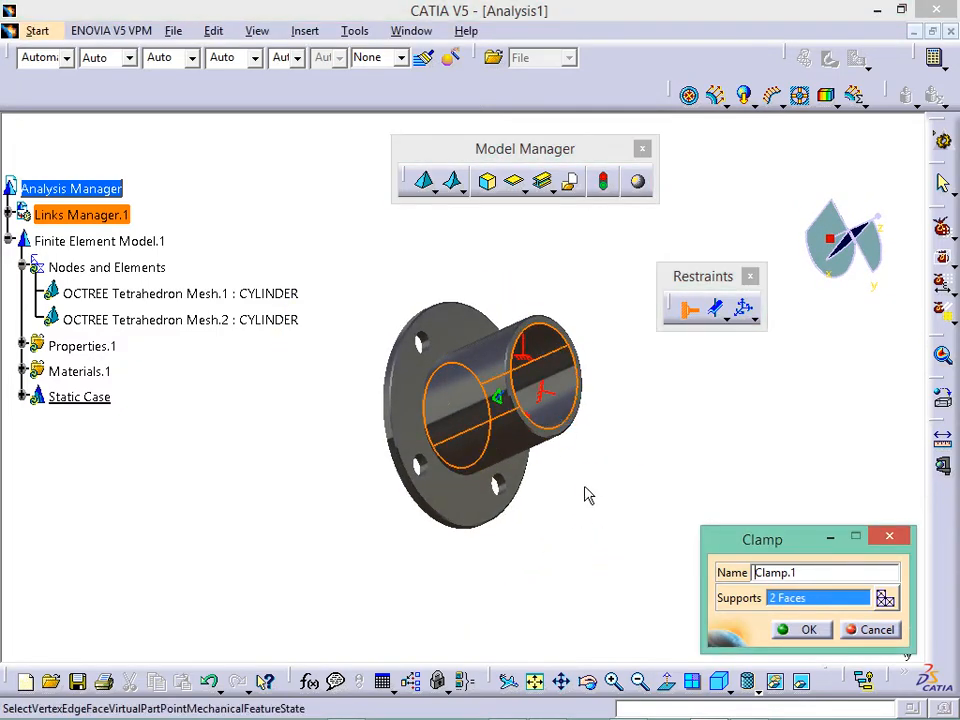
middle_drag(591, 495, 408, 272)
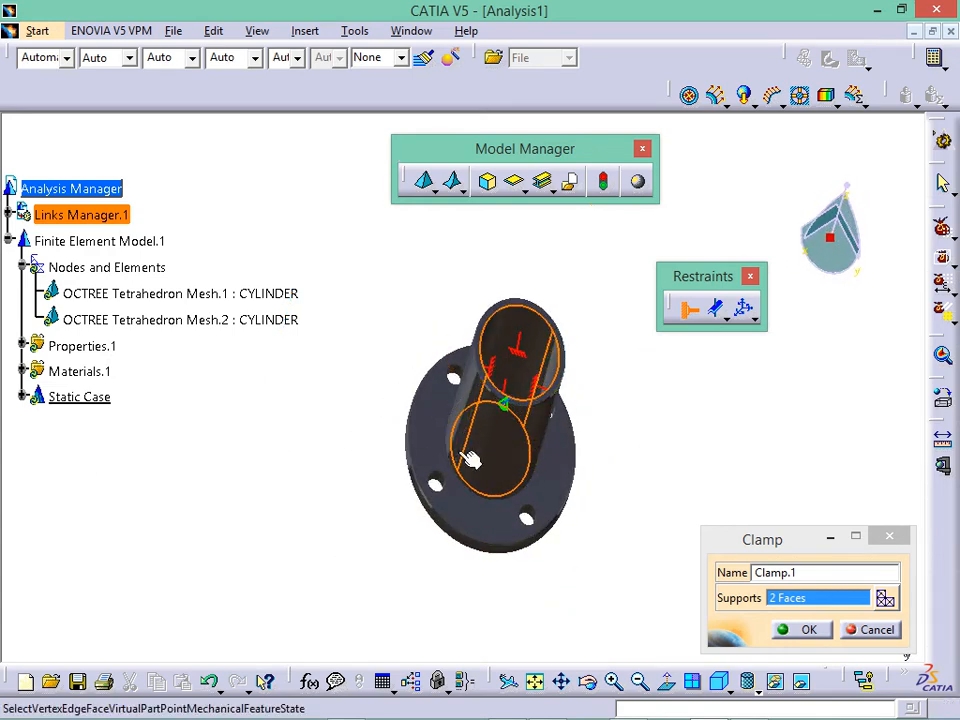
middle_drag(470, 459, 560, 520)
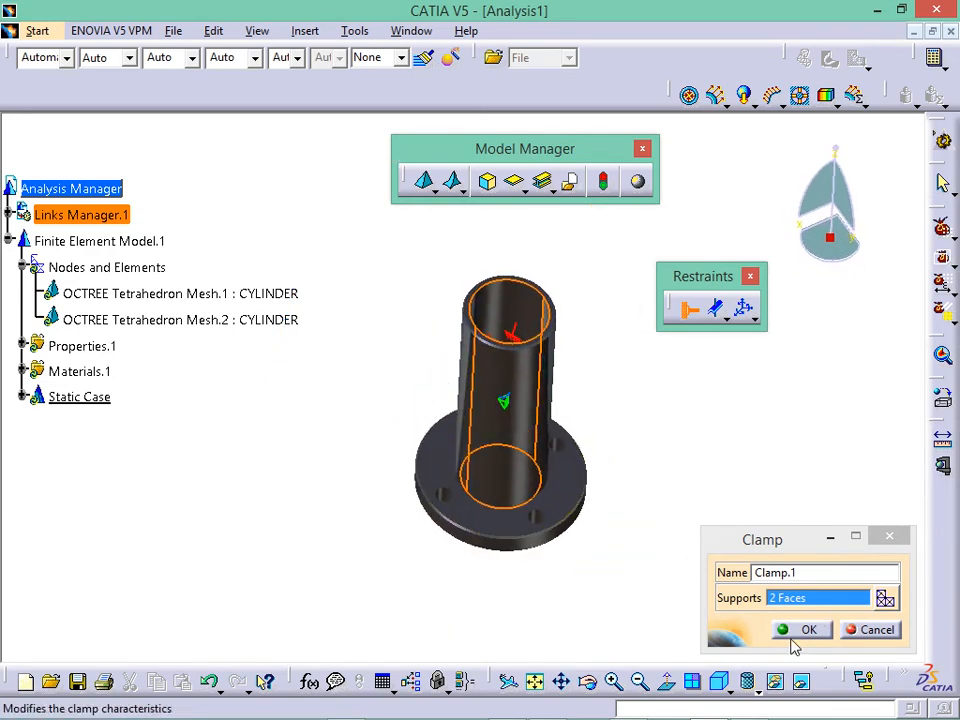
click(788, 637)
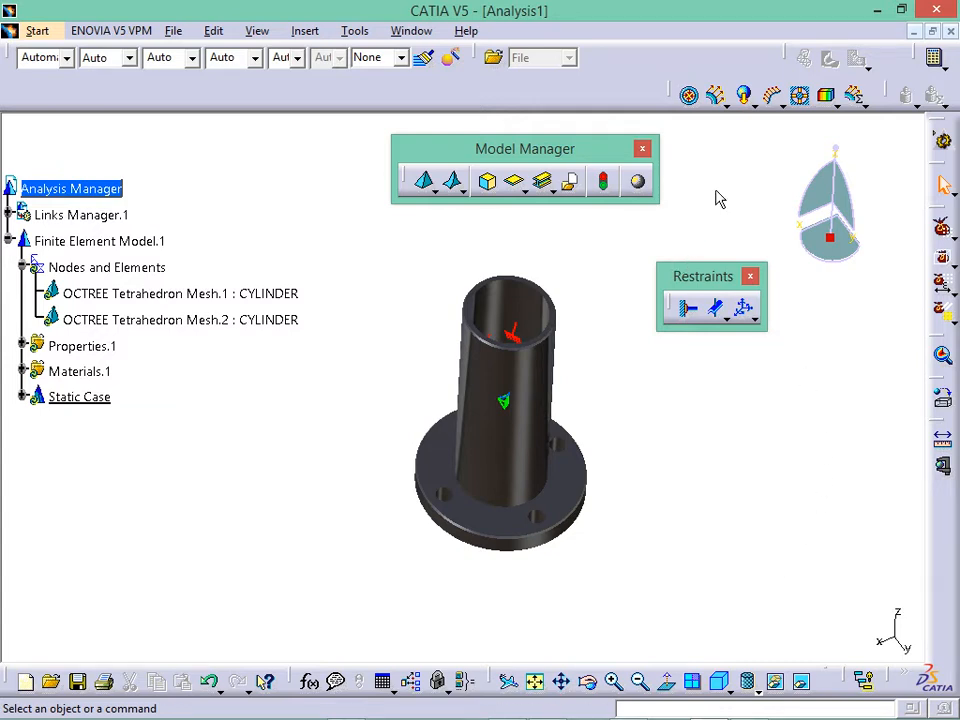
click(770, 101)
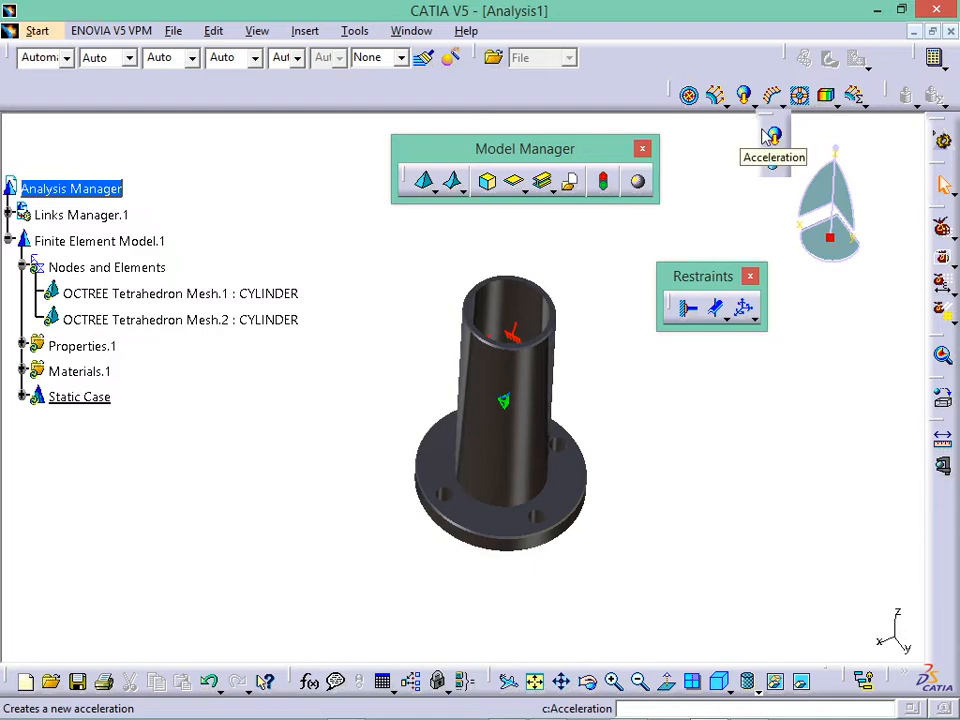
click(772, 137)
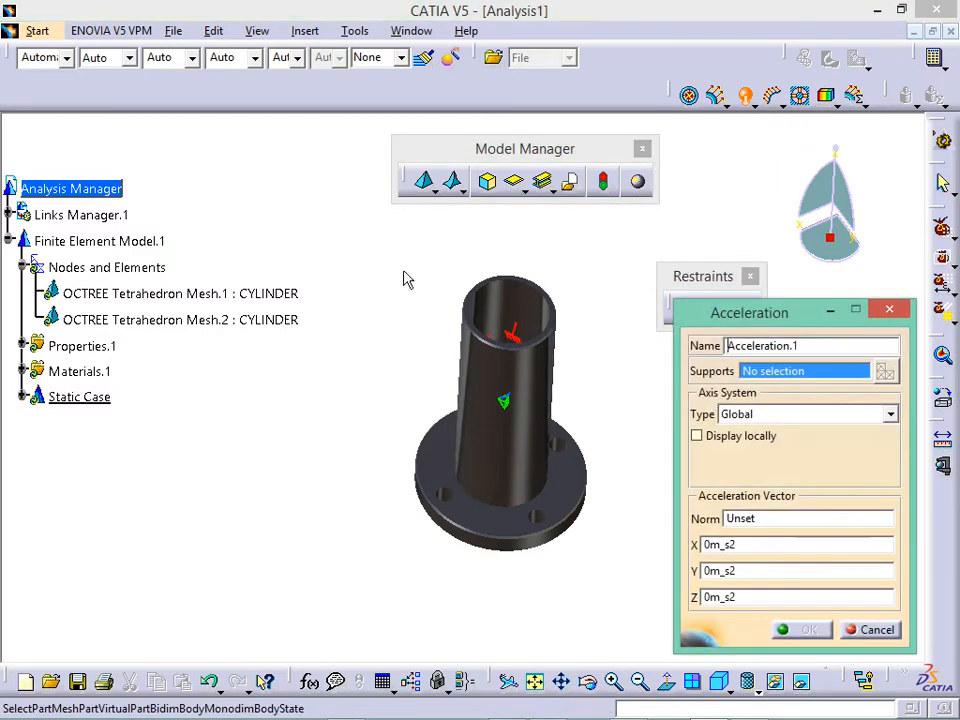
drag(391, 254, 659, 629)
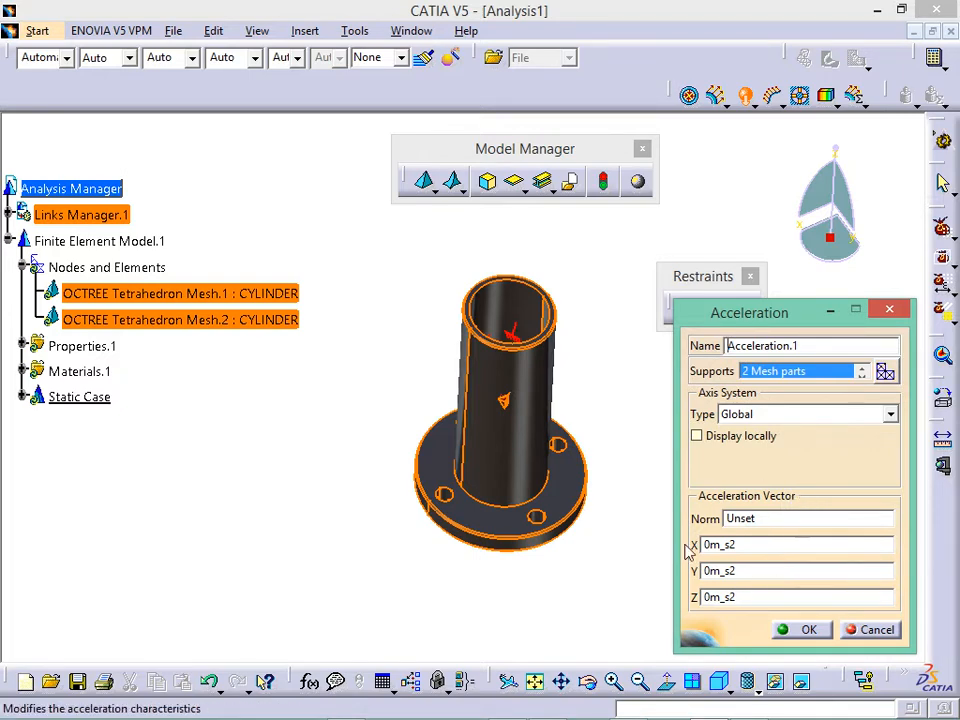
click(898, 314)
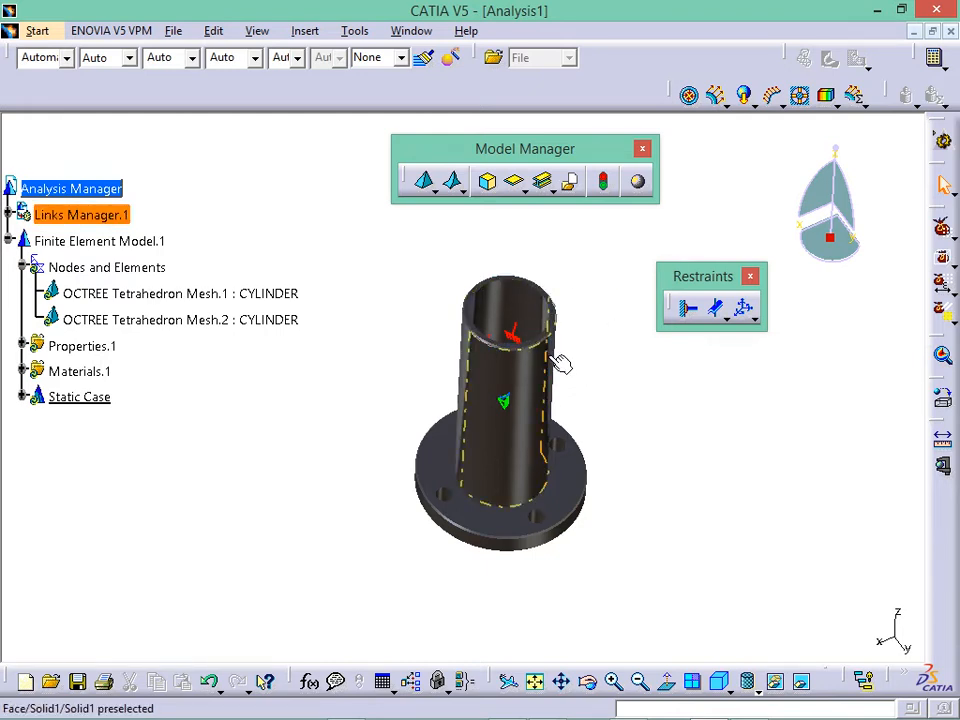
- Define an acceleration load on both mesh parts with Z = -10 m_s2 and confirm it
click(755, 104)
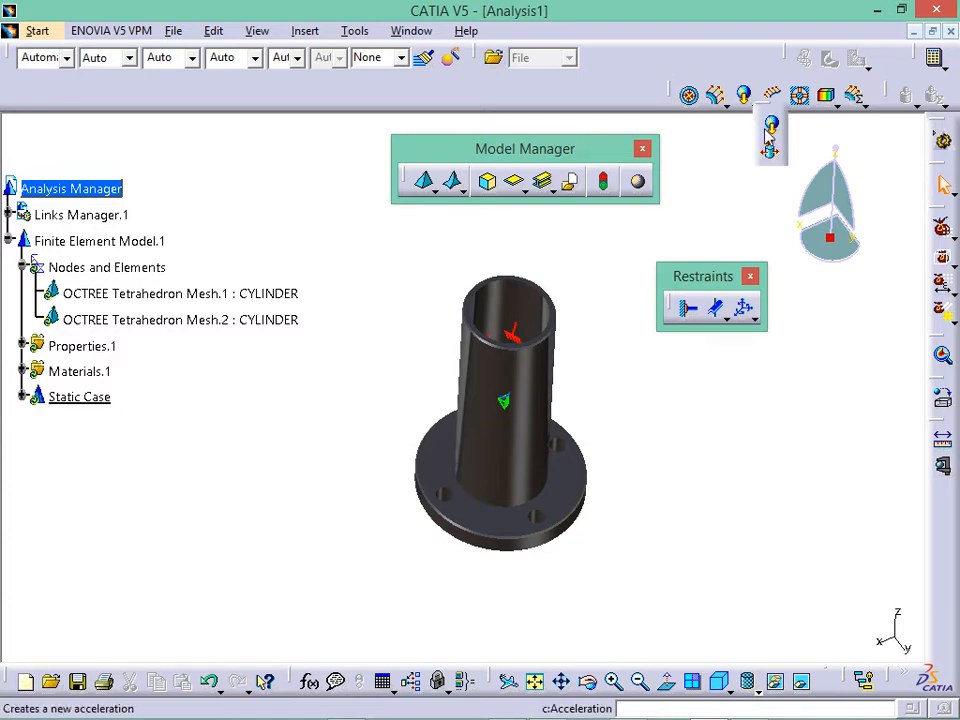
click(768, 145)
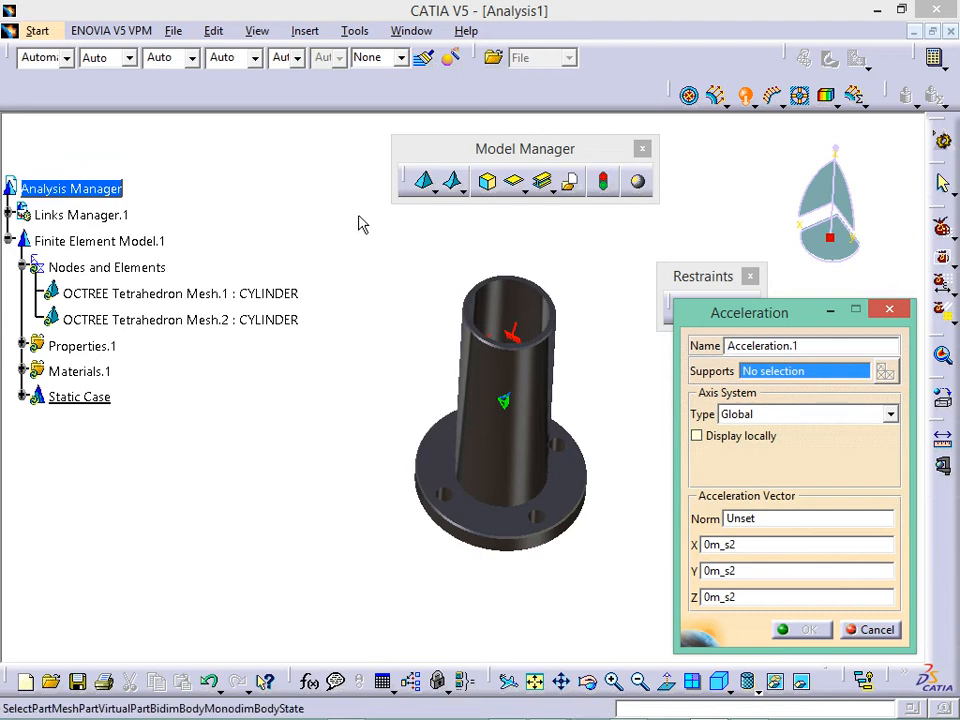
drag(360, 211, 631, 606)
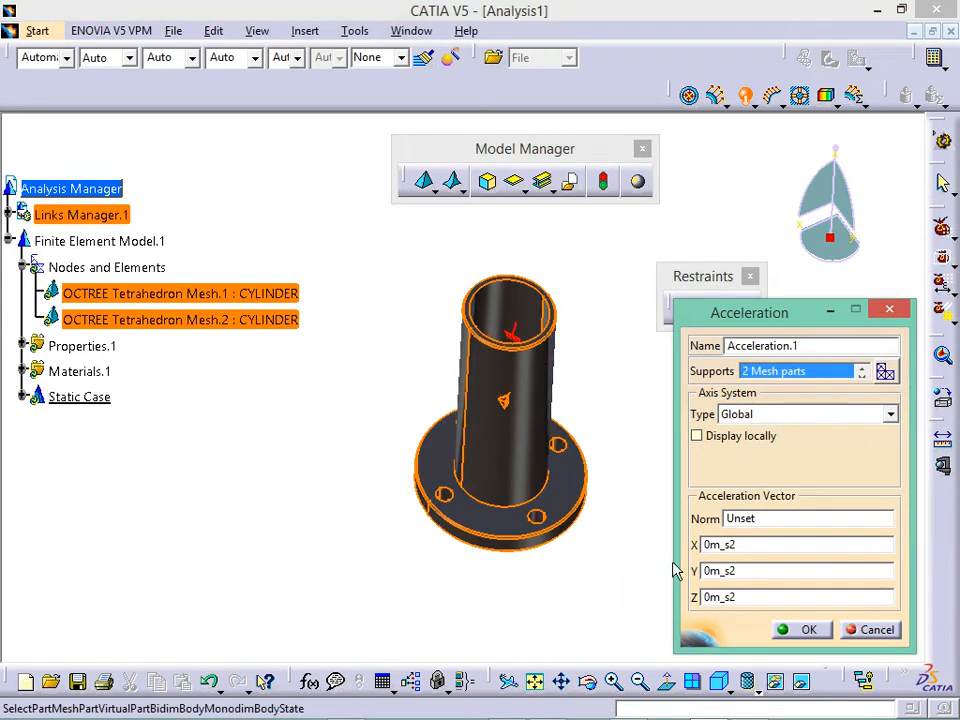
drag(765, 572, 677, 583)
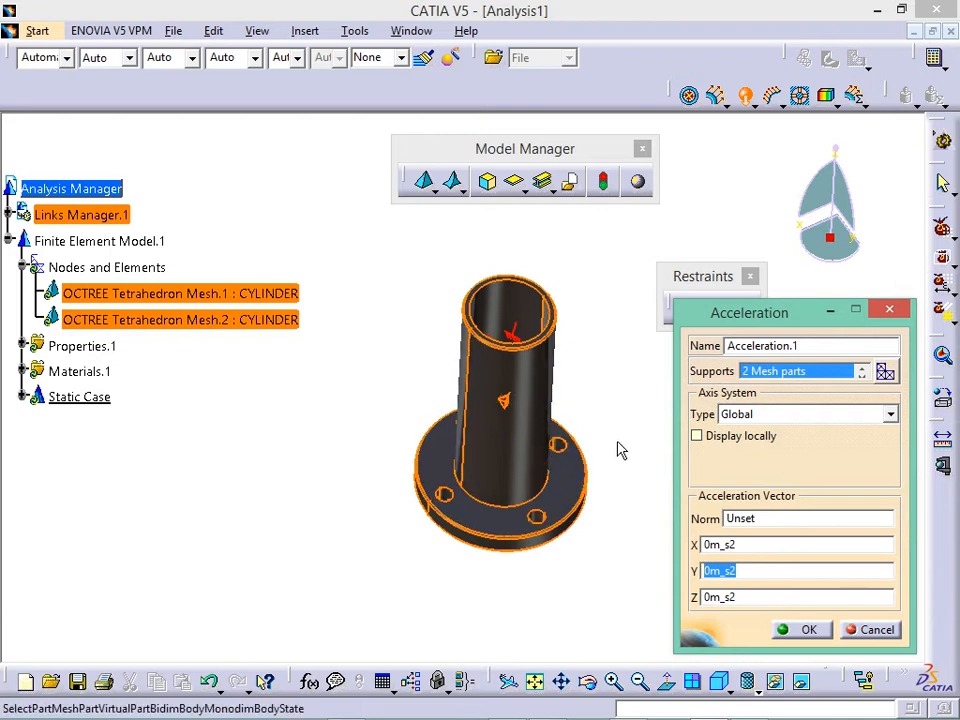
drag(751, 604, 698, 601)
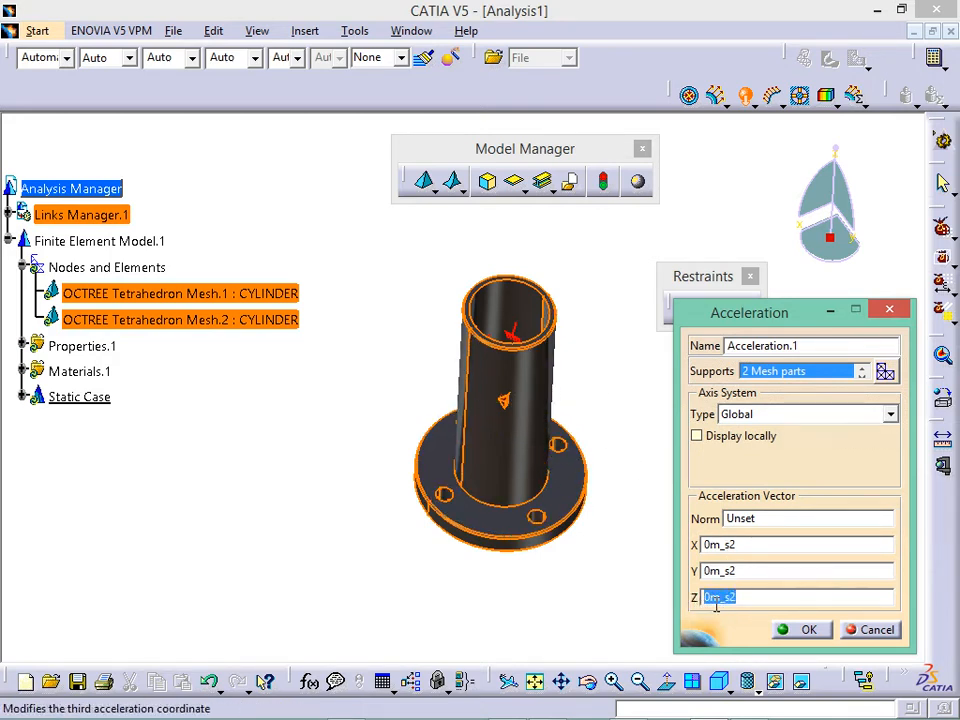
click(713, 604)
key(BackSpace)
text(-1)
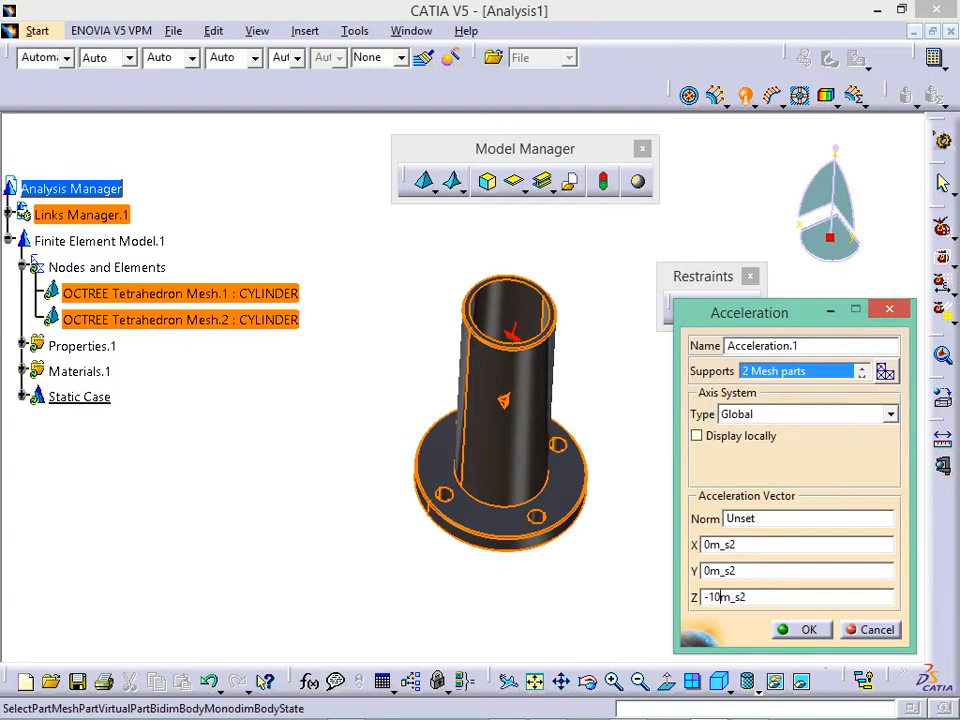
click(823, 637)
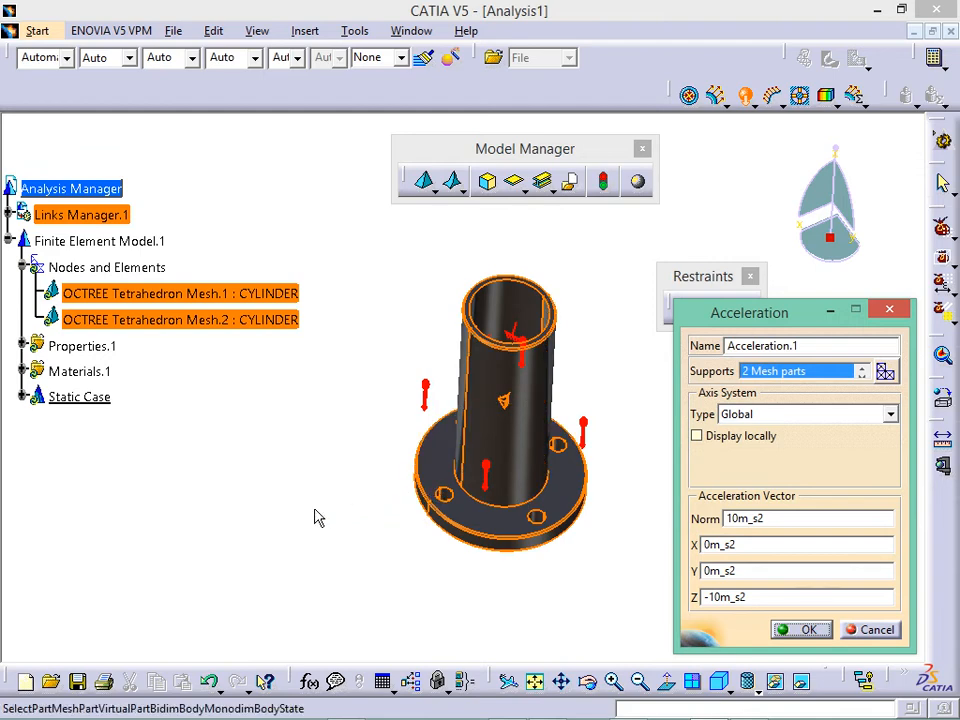
middle_drag(317, 514, 360, 422)
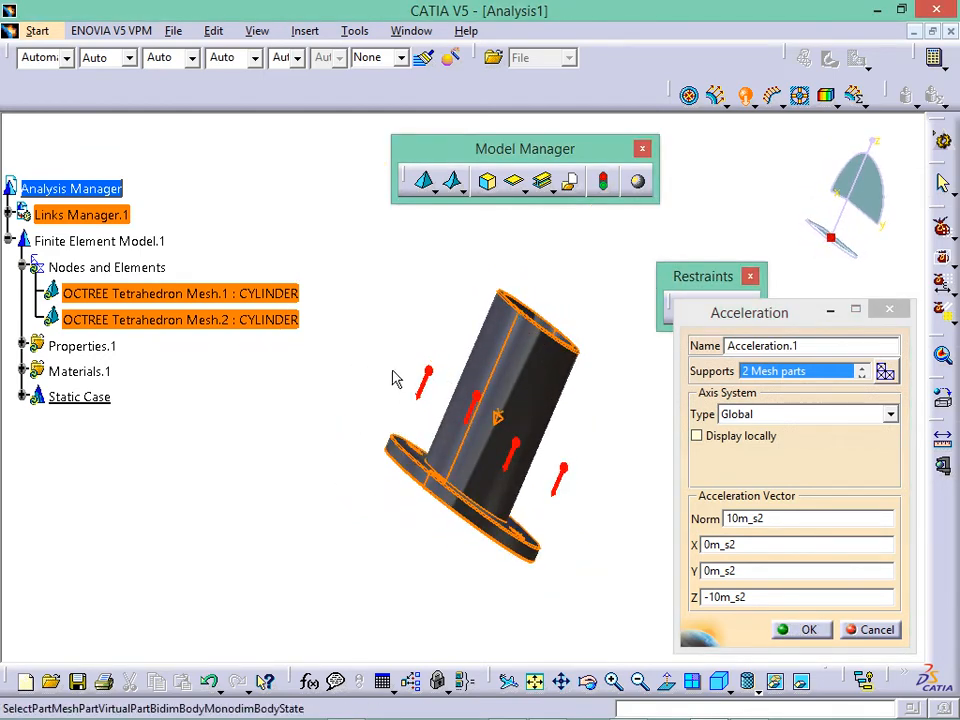
middle_drag(360, 377, 349, 463)
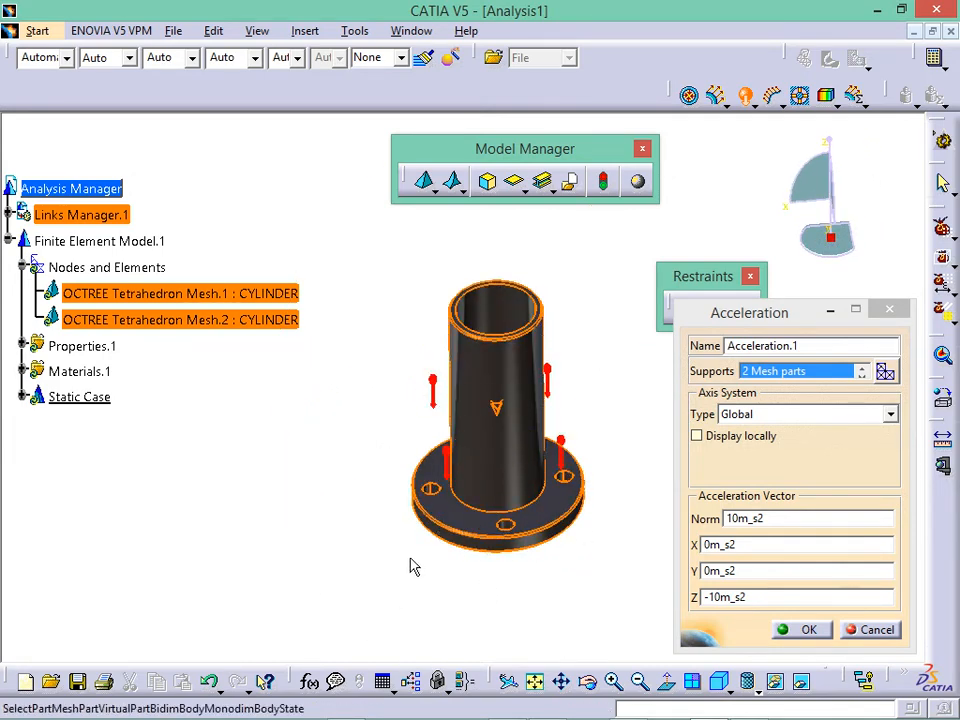
click(808, 630)
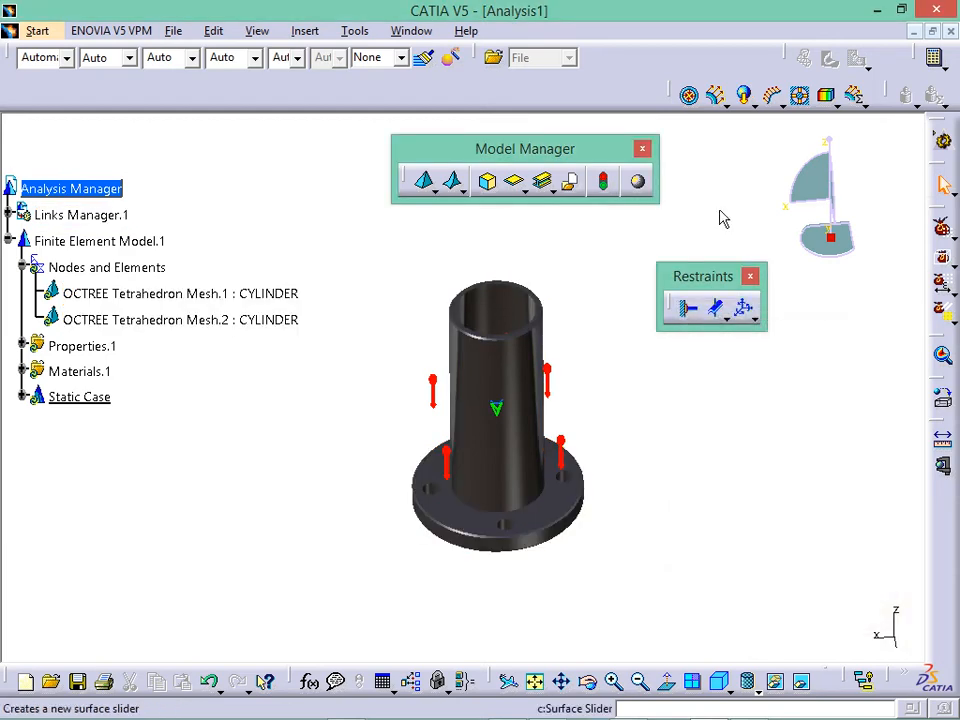
- Float the Loads toolbar and review the list of available toolbars
drag(623, 505, 735, 374)
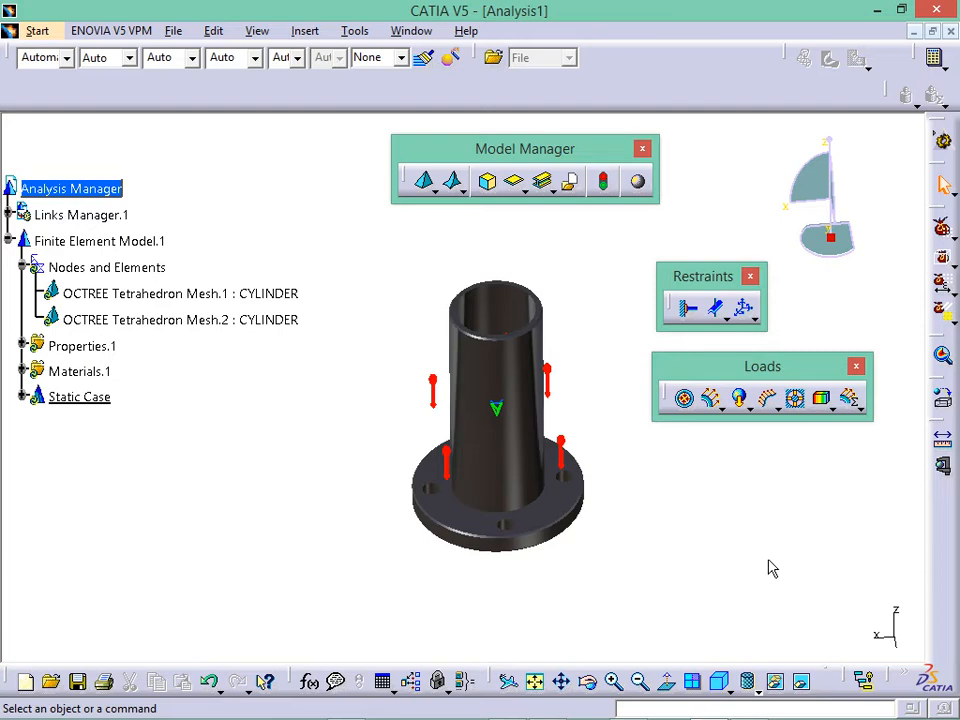
right_click(942, 527)
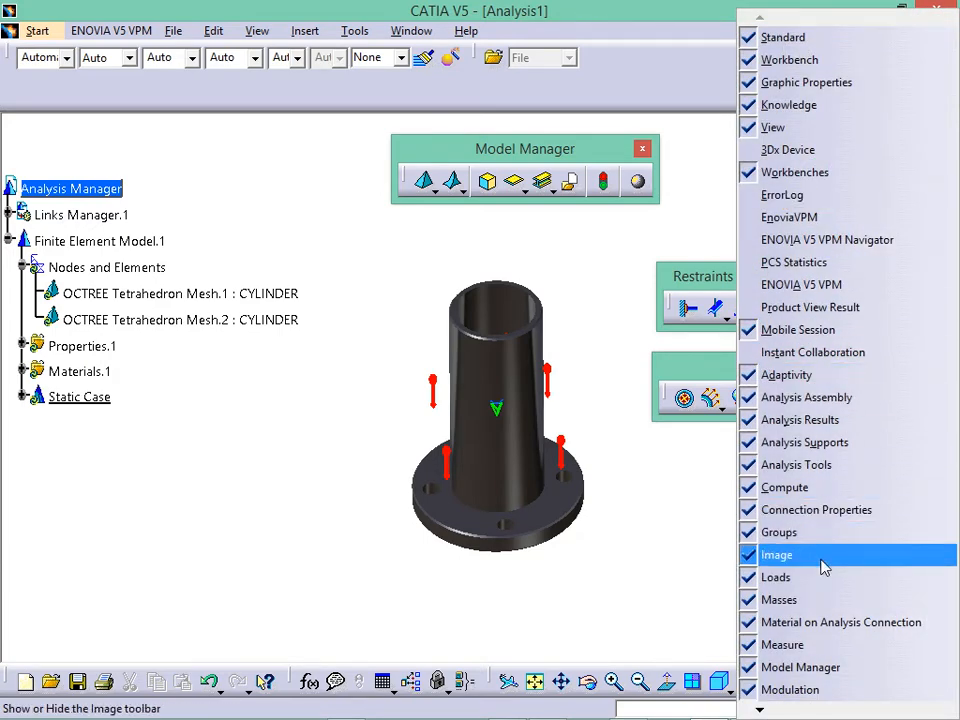
click(702, 546)
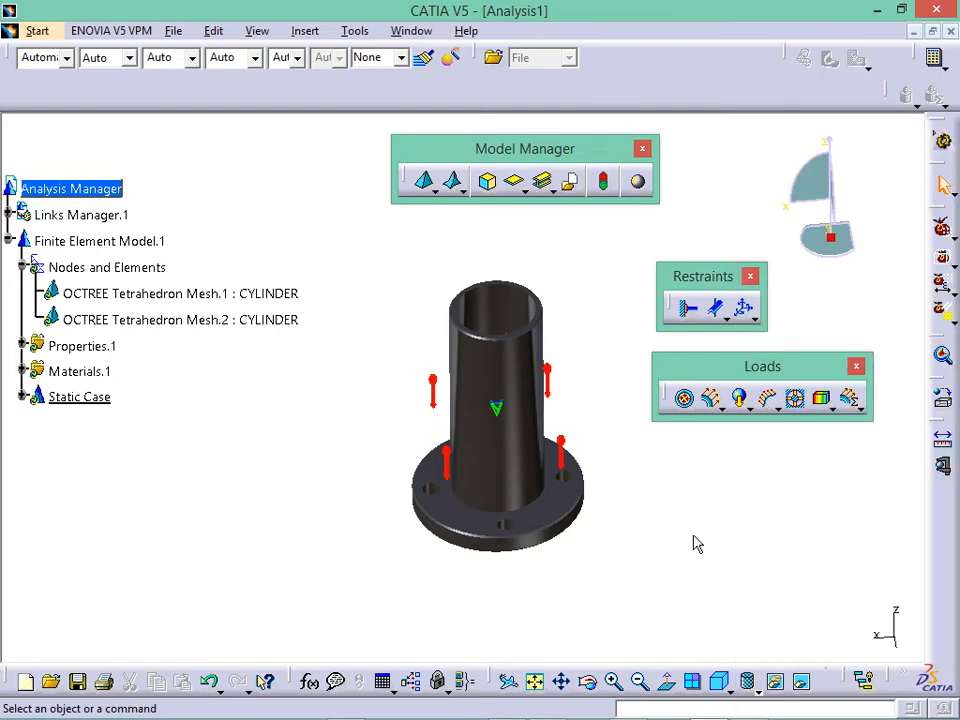
mouse_move(709, 709)
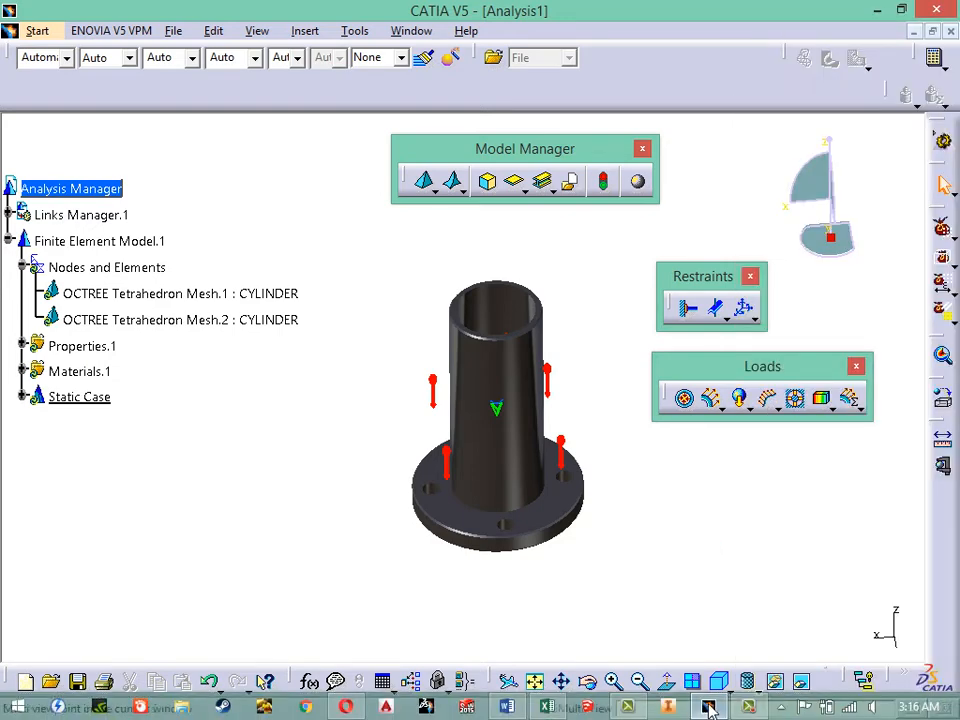
click(746, 707)
click(870, 652)
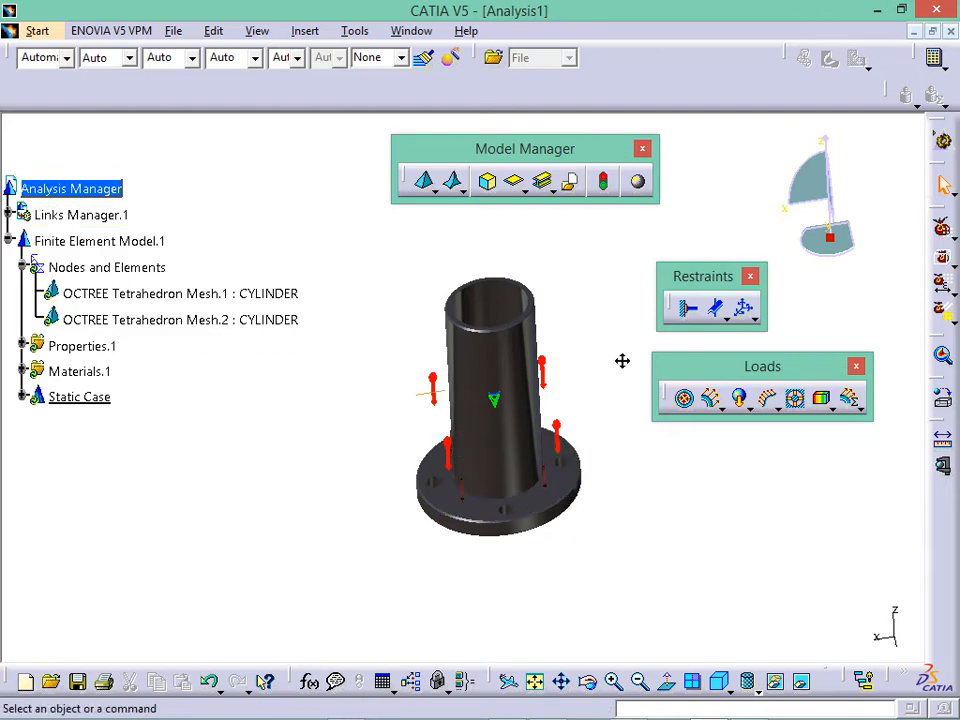
- Reframe the view on the cylinder and float the Compute toolbar beside the model
middle_drag(622, 360, 603, 469)
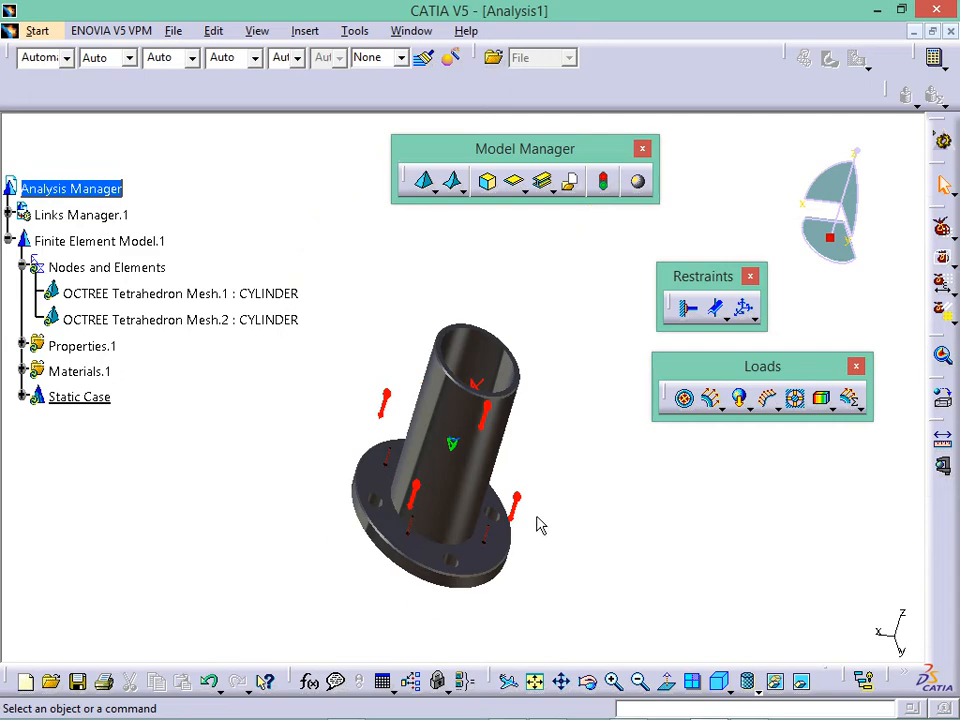
middle_drag(480, 570, 588, 432)
middle_drag(547, 400, 514, 475)
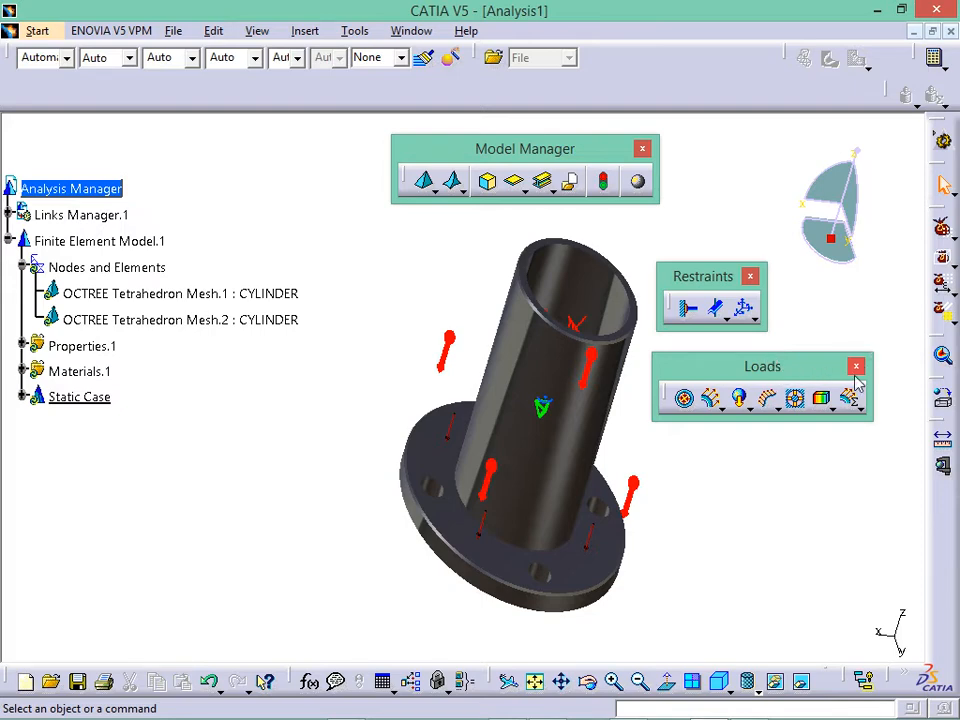
drag(917, 59, 699, 160)
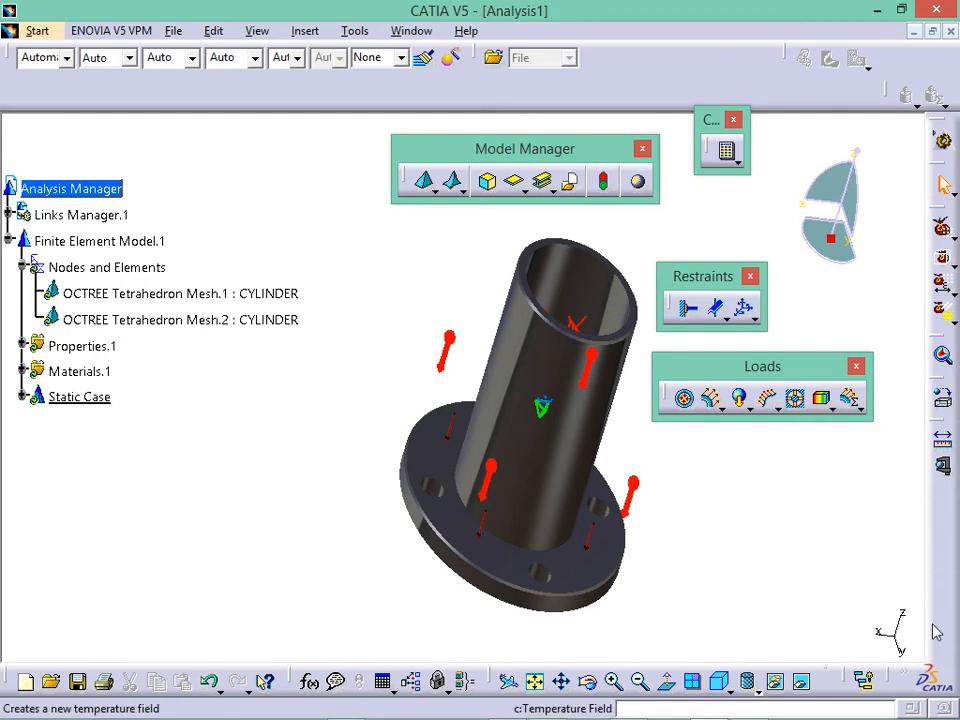
- Compute All for the static case, dismissing the clamp and force warnings and accepting resource estimation
right_click(942, 554)
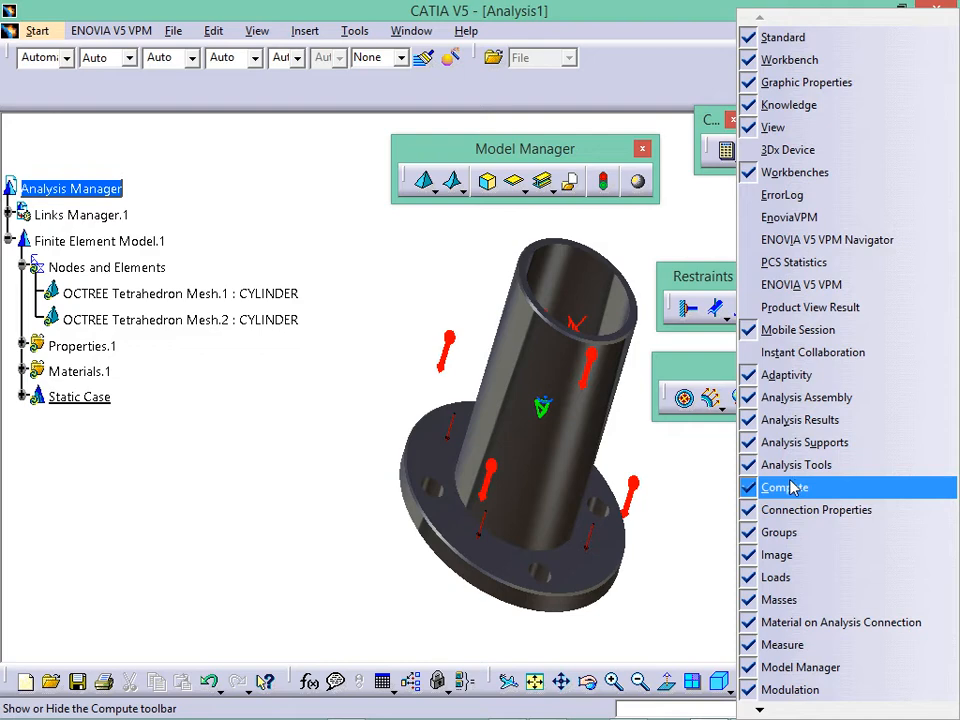
click(656, 493)
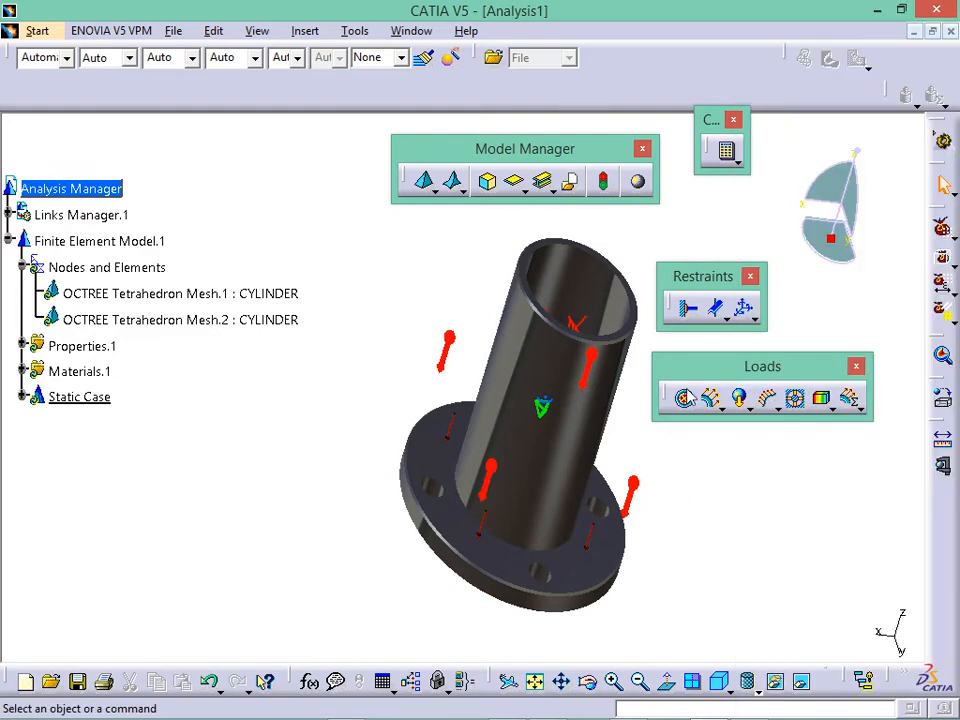
click(727, 158)
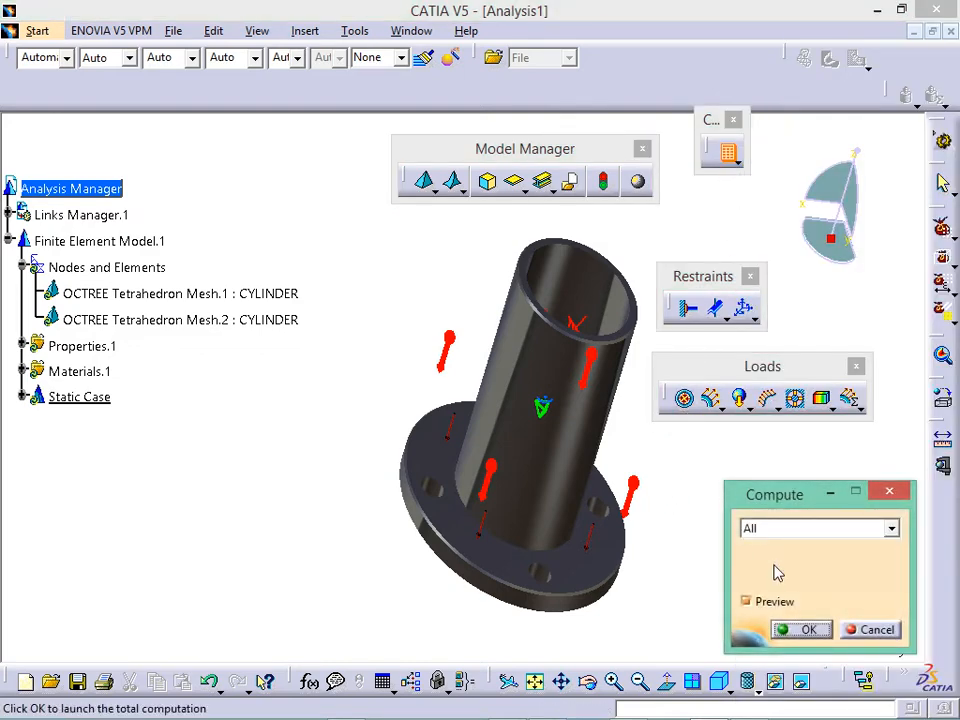
click(806, 632)
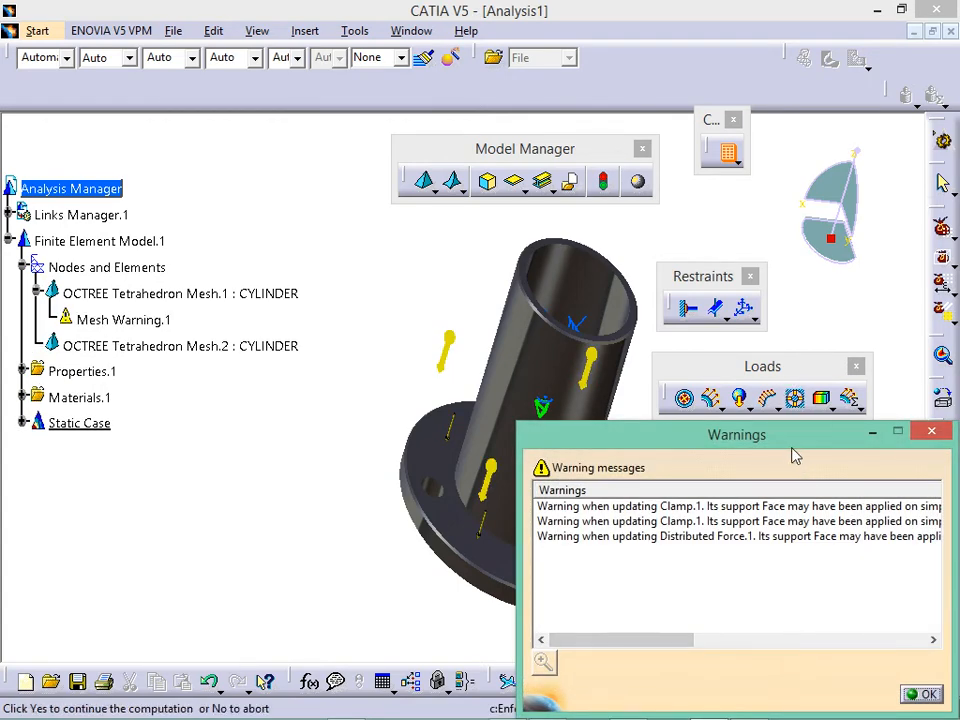
click(775, 586)
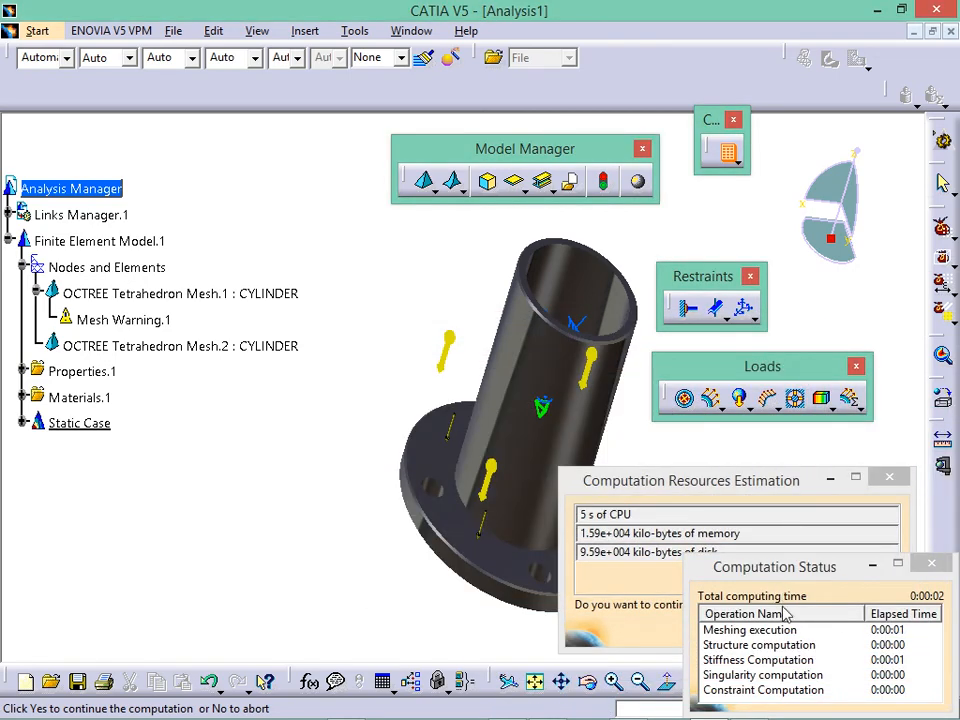
drag(829, 570, 743, 464)
click(830, 634)
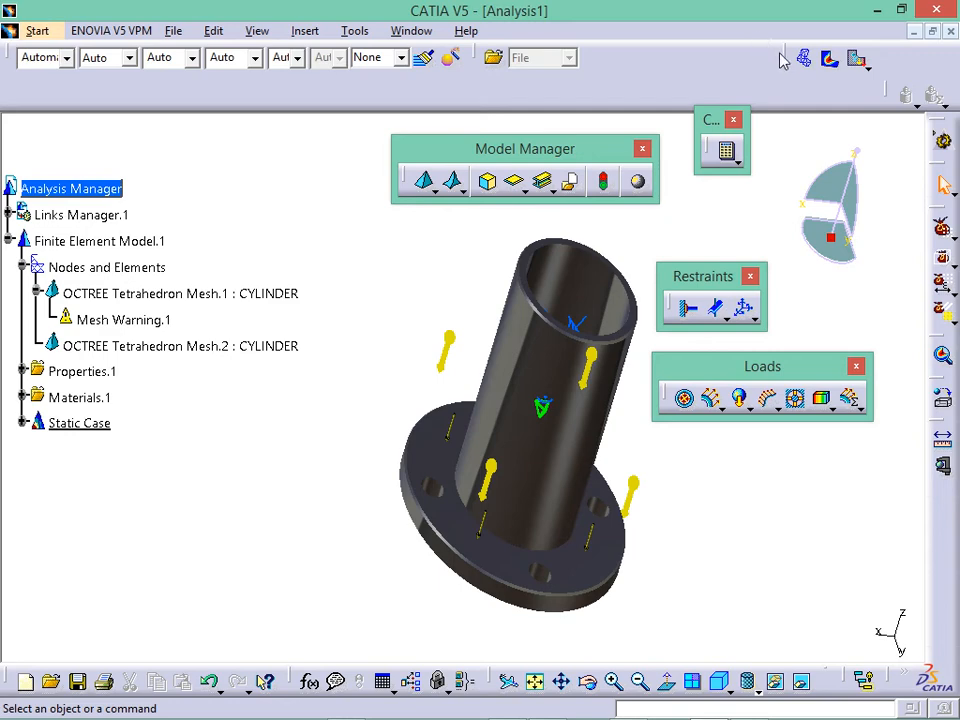
- Display the von Mises stress contour (2.09 to 1.58e+009 N_m2) and orbit to inspect the flange
drag(785, 60, 257, 170)
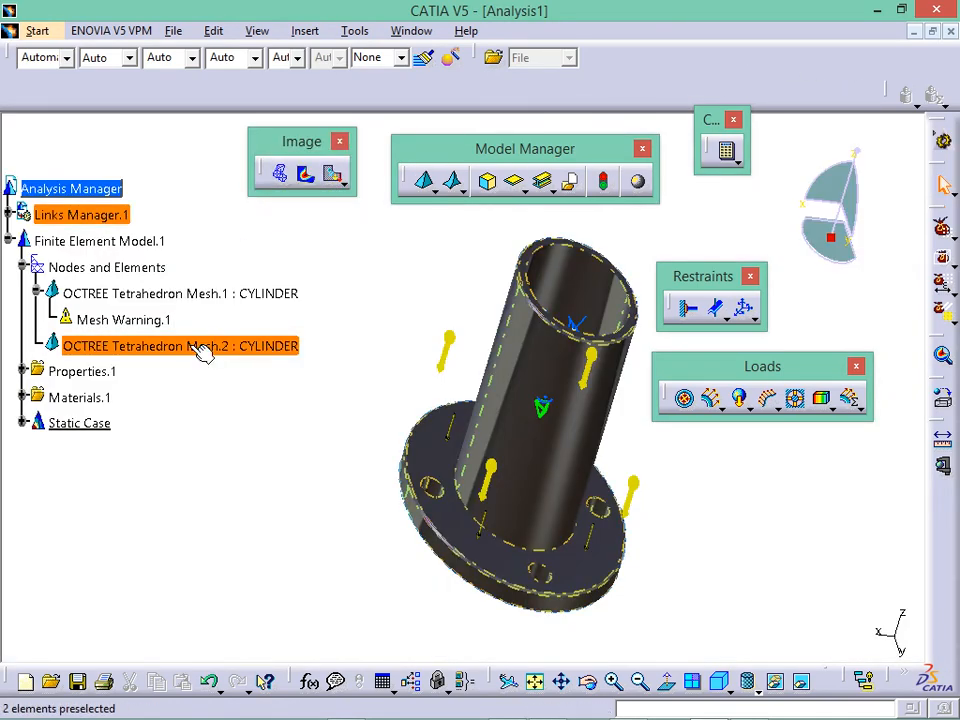
click(305, 174)
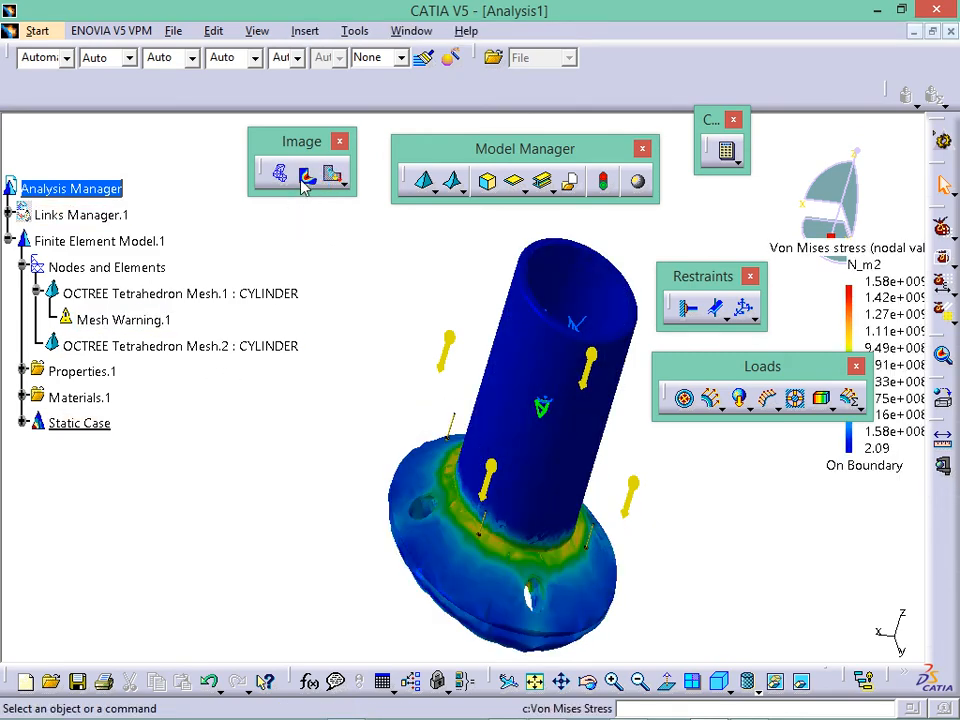
click(277, 178)
click(298, 185)
middle_drag(380, 410, 420, 458)
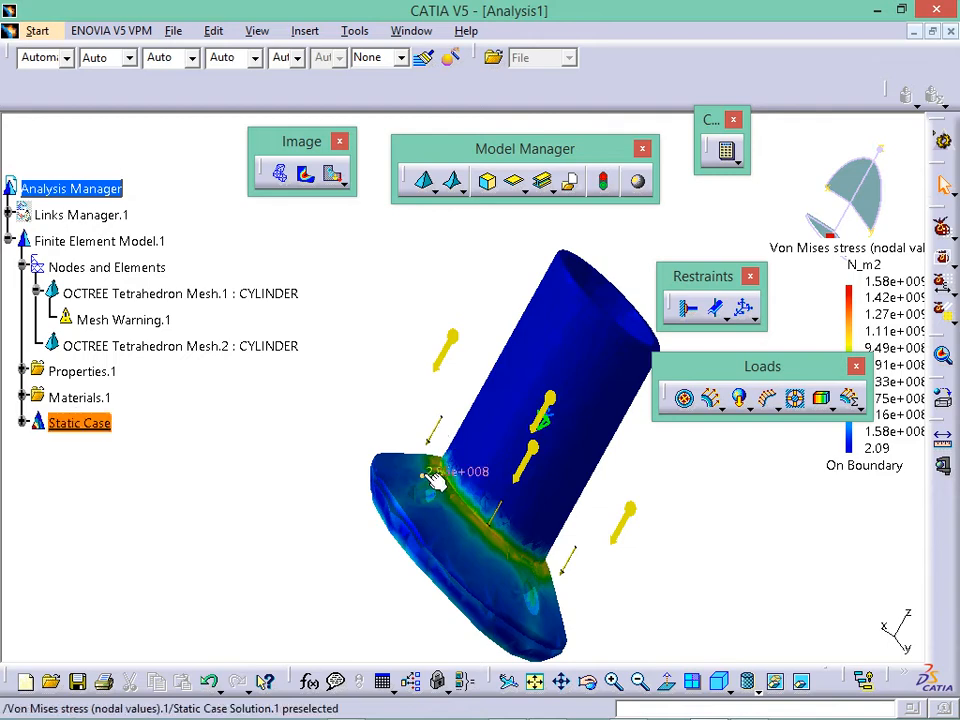
middle_drag(407, 422, 445, 418)
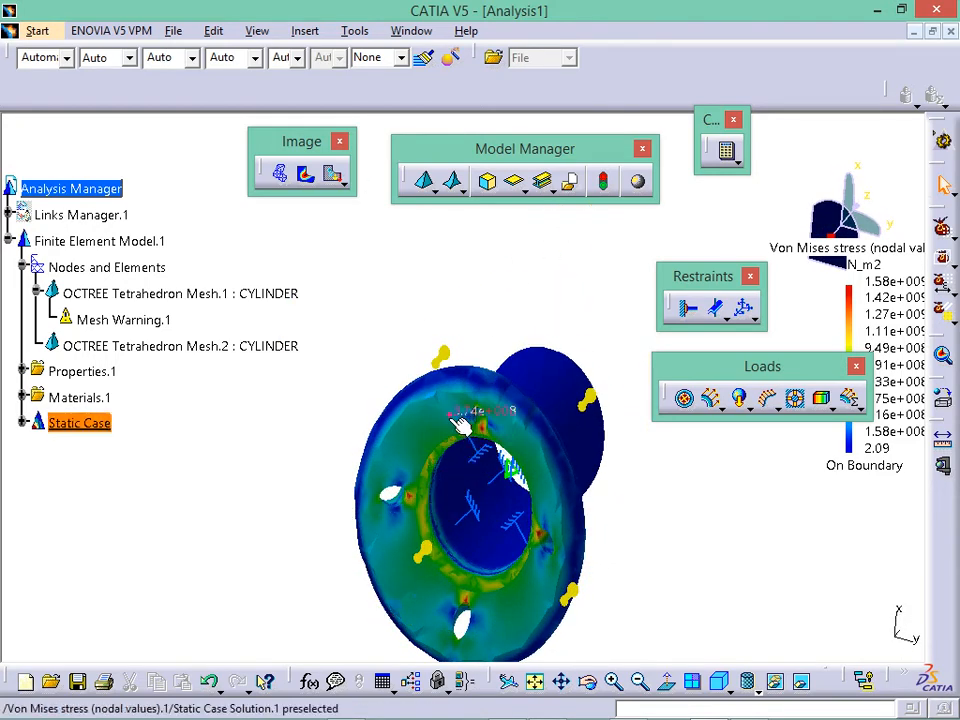
middle_drag(439, 343, 550, 175)
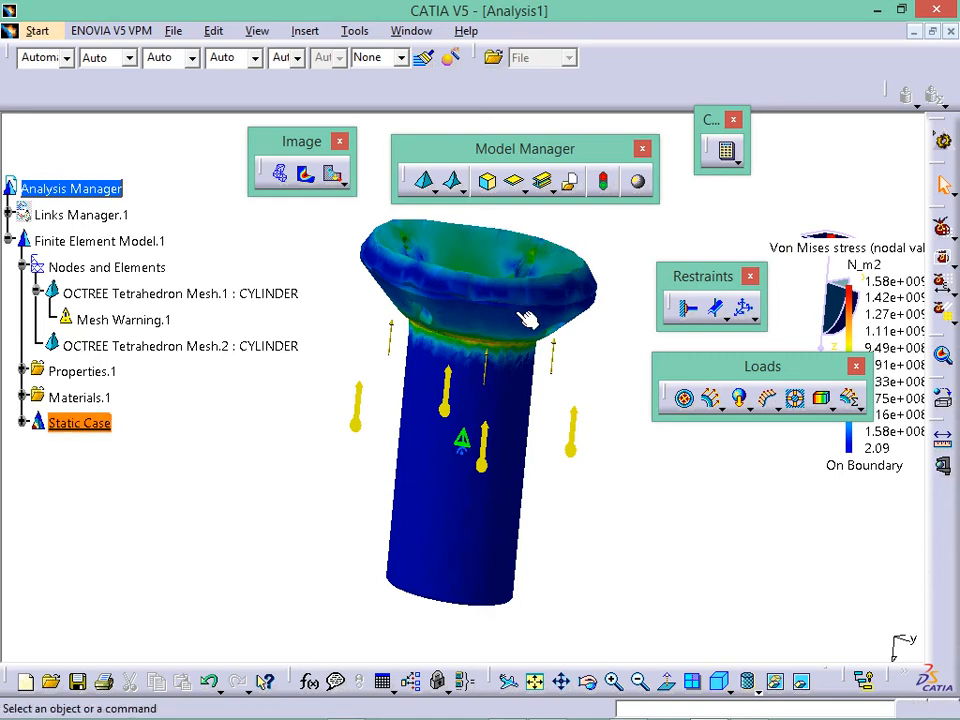
middle_drag(596, 401, 385, 183)
drag(724, 358, 597, 539)
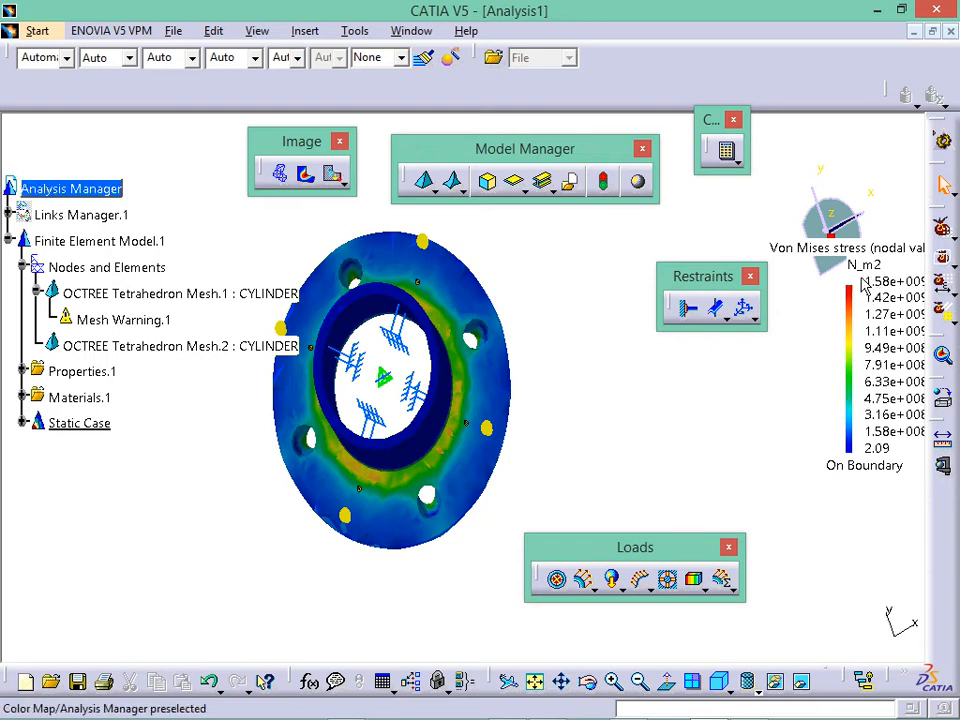
- Set Deformed mesh.1 under Static Case Solution.1 to display nodes, free nodes and small elements
click(23, 423)
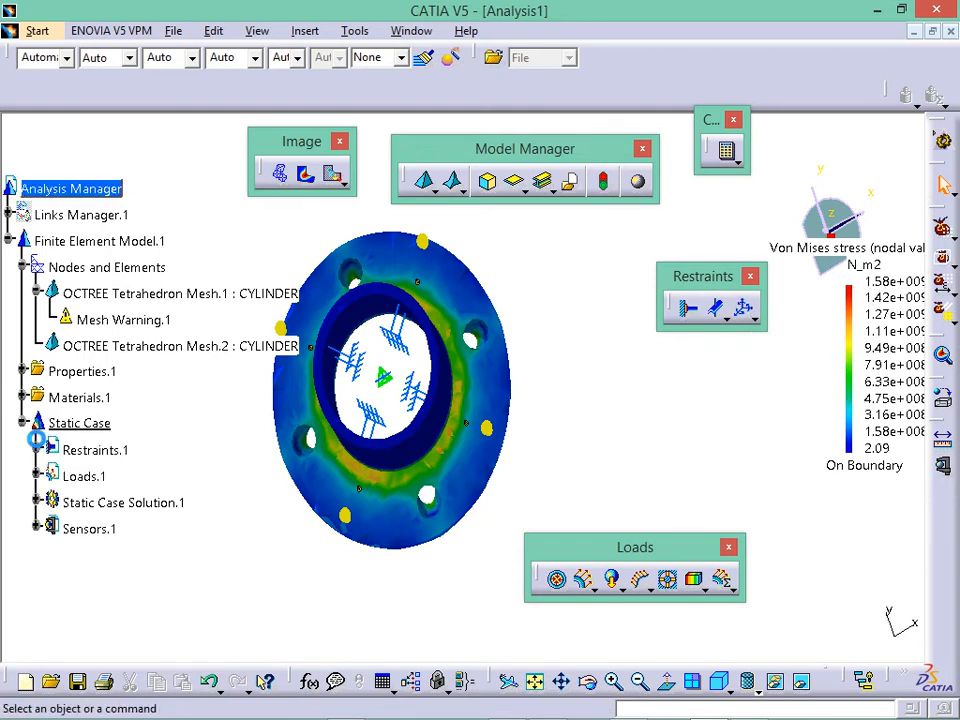
click(38, 503)
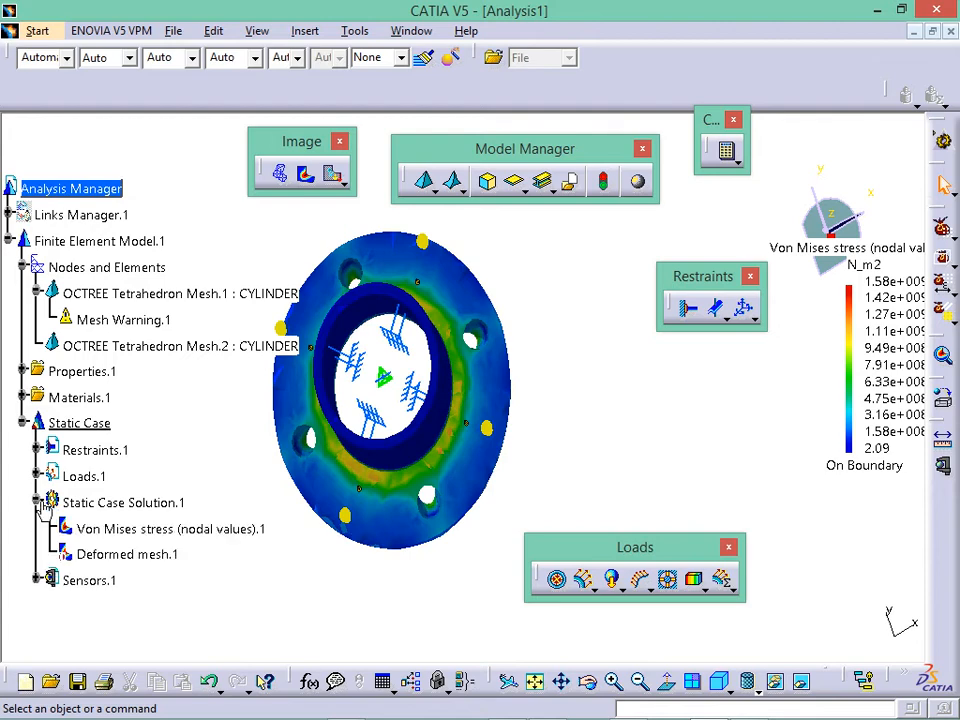
double_click(160, 570)
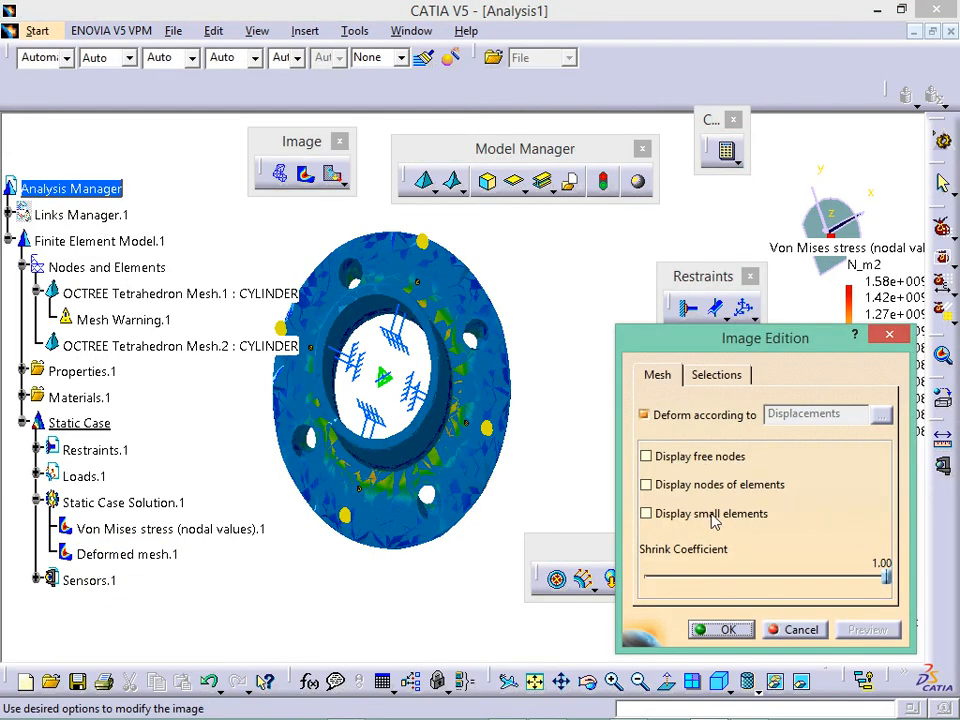
click(719, 485)
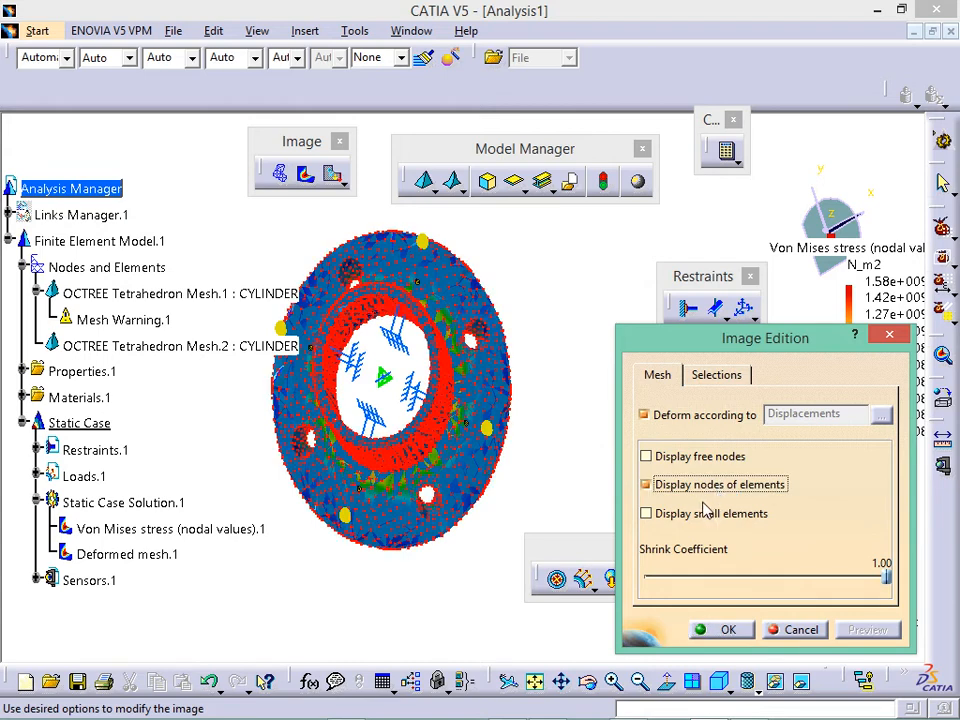
click(700, 458)
click(703, 515)
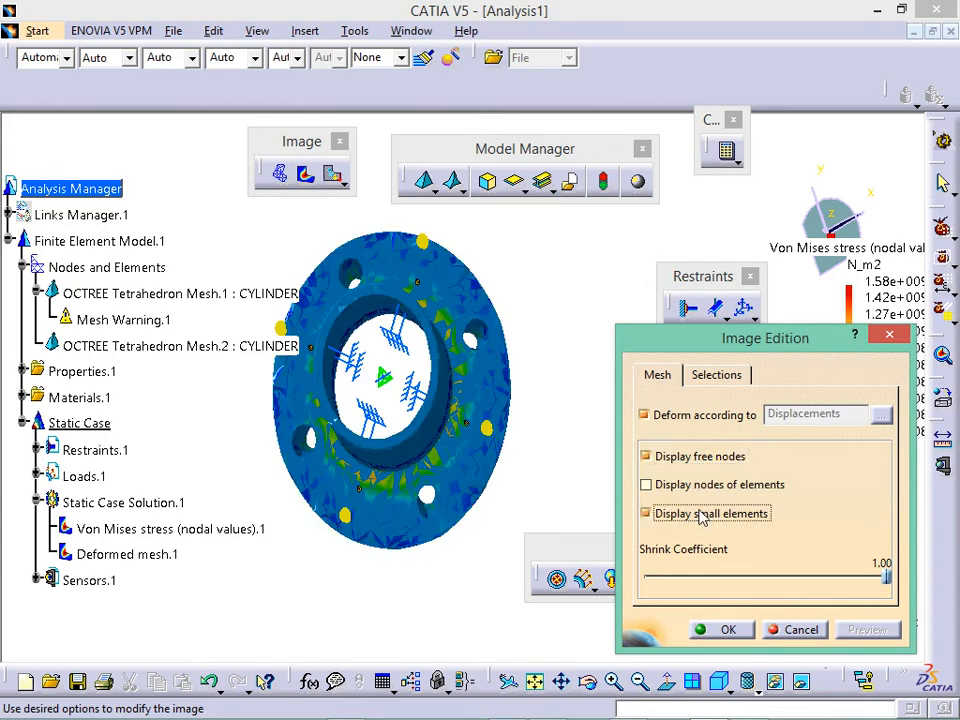
click(728, 629)
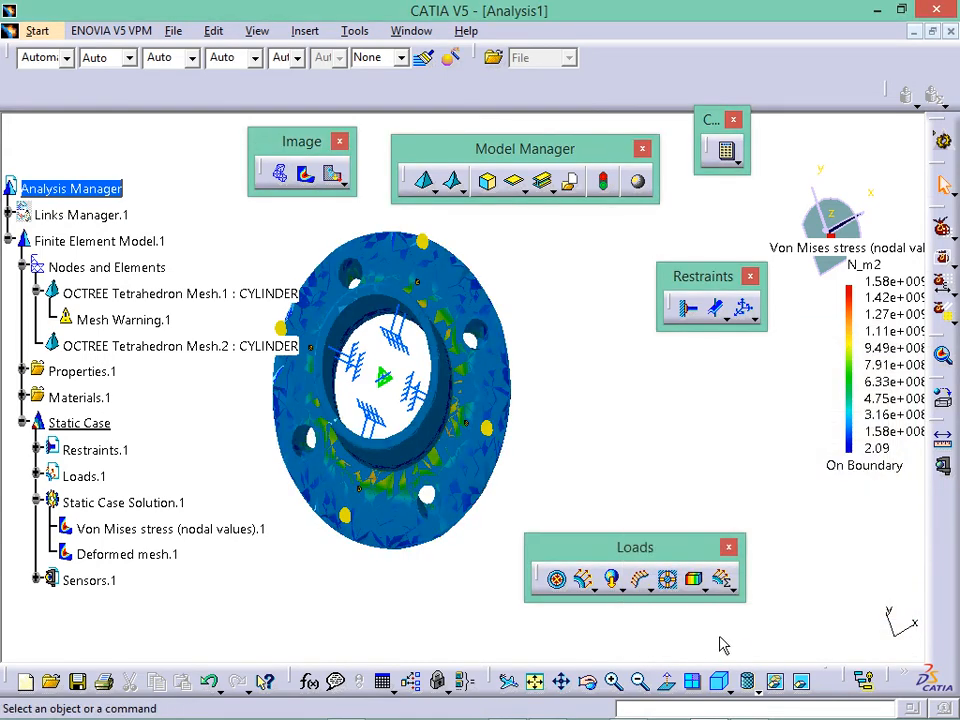
- Set the von Mises stress image display type to Average iso
middle_drag(588, 407, 729, 150)
double_click(170, 529)
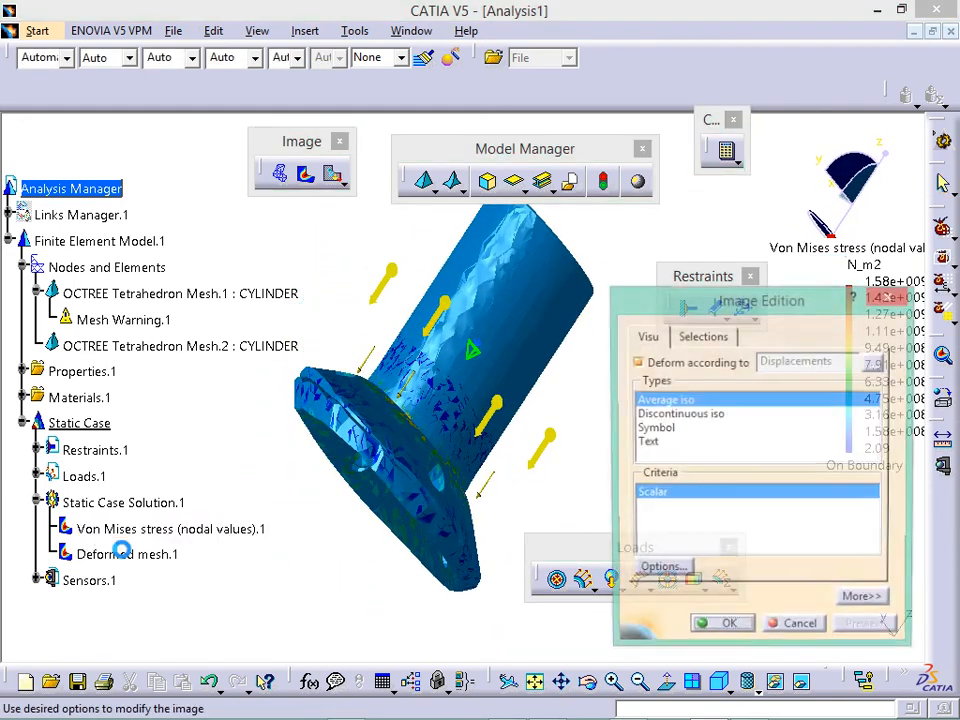
click(670, 428)
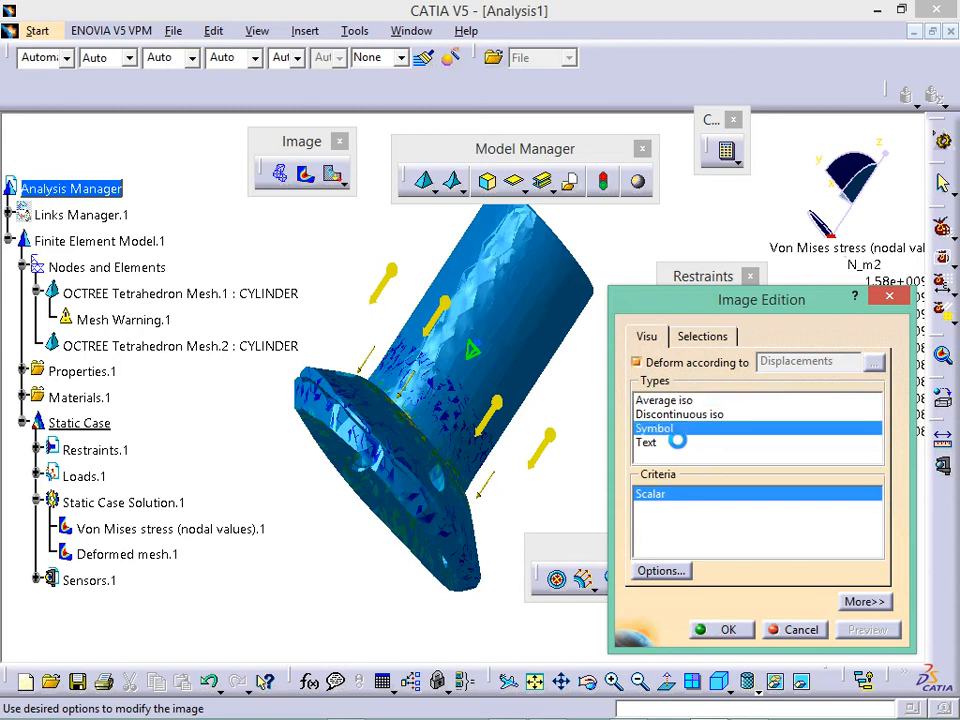
click(665, 414)
click(661, 404)
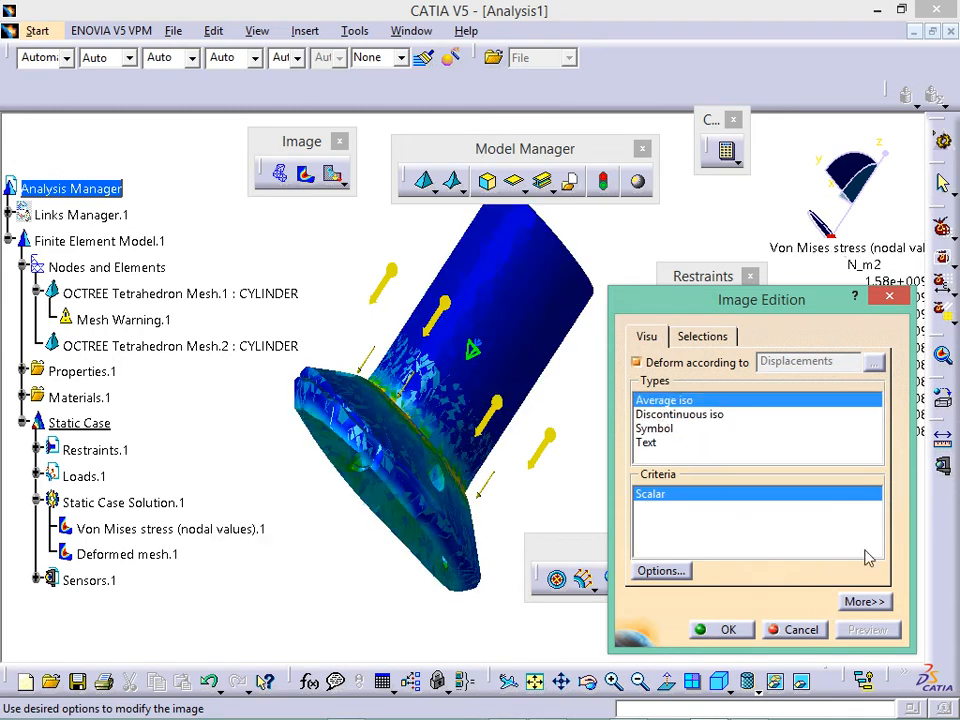
click(890, 299)
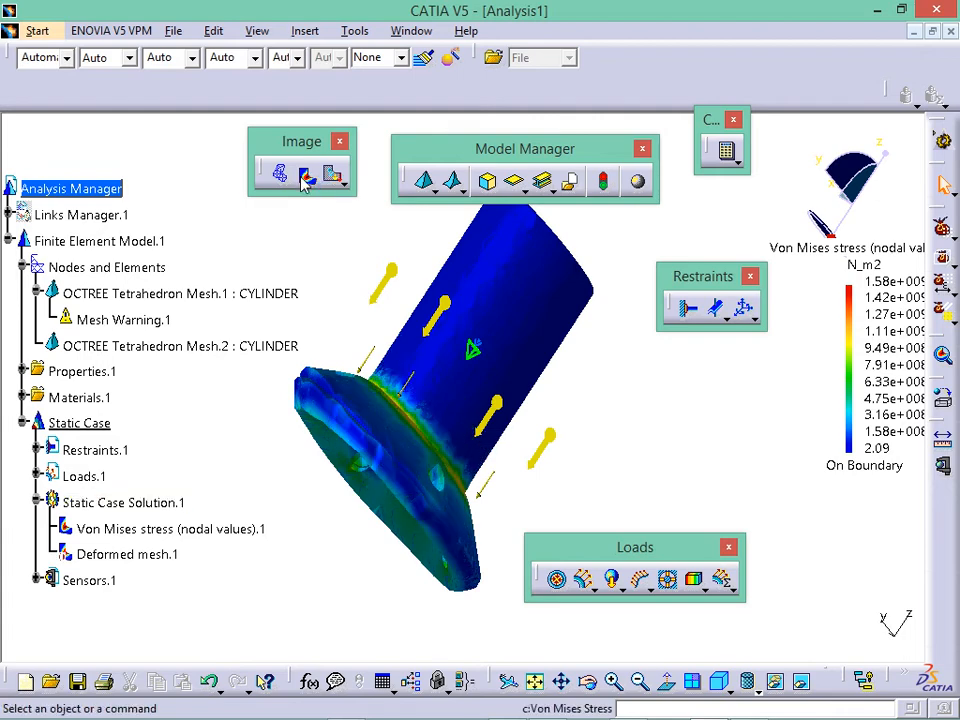
- Hide the von Mises stress image and begin a new Clamp.2 restraint
click(307, 177)
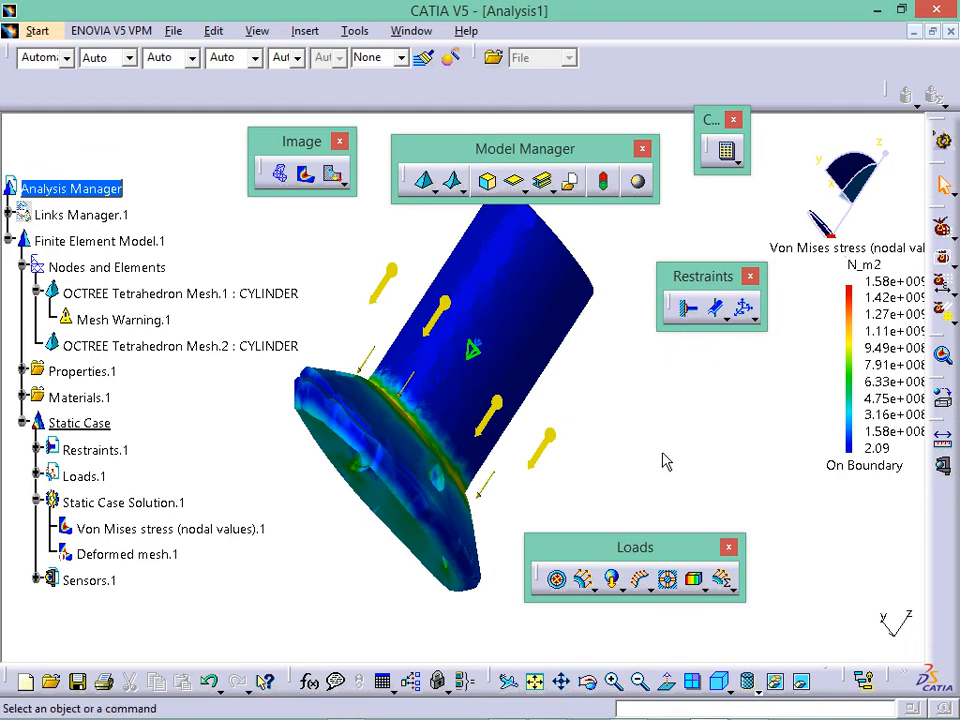
middle_drag(665, 461, 671, 360)
click(688, 308)
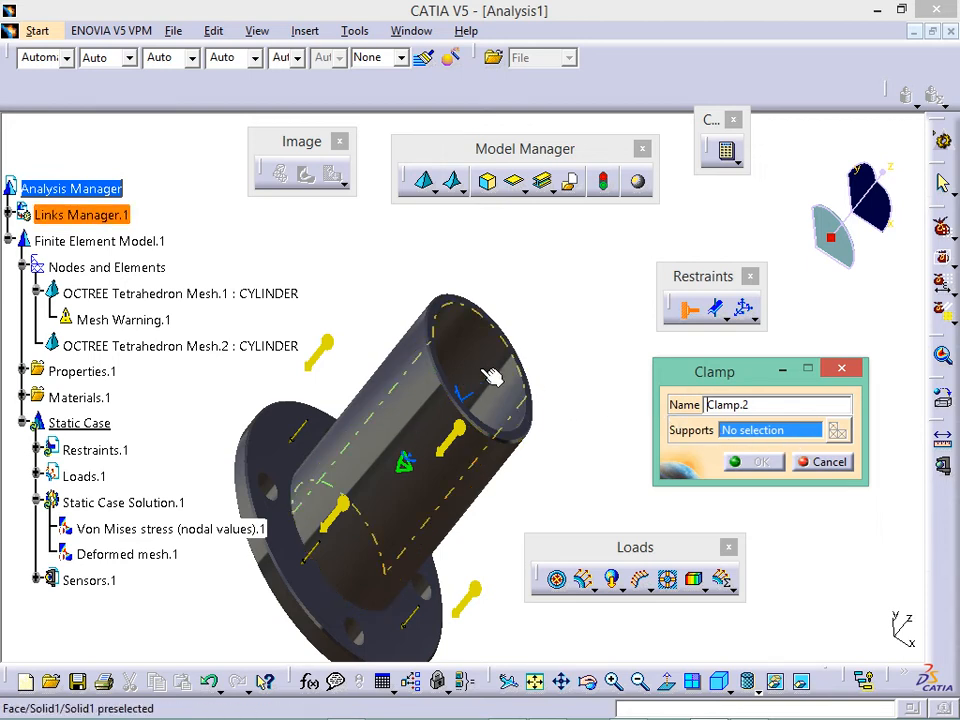
- Turn the flange end toward the viewer and cancel the Clamp.2 restraint
middle_drag(510, 400, 478, 445)
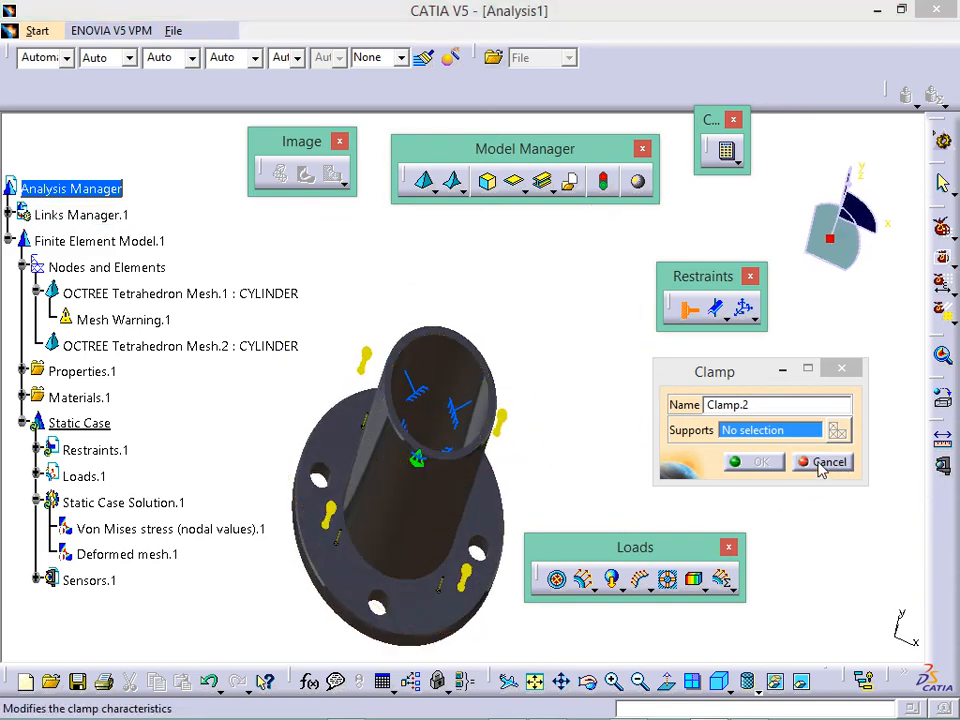
click(824, 463)
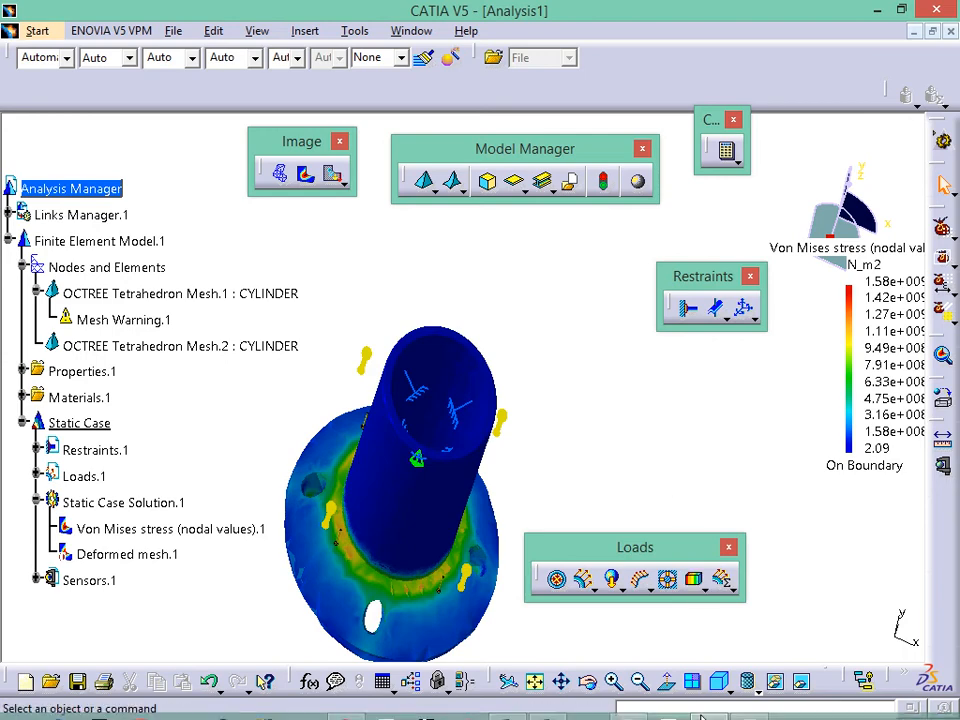
click(754, 701)
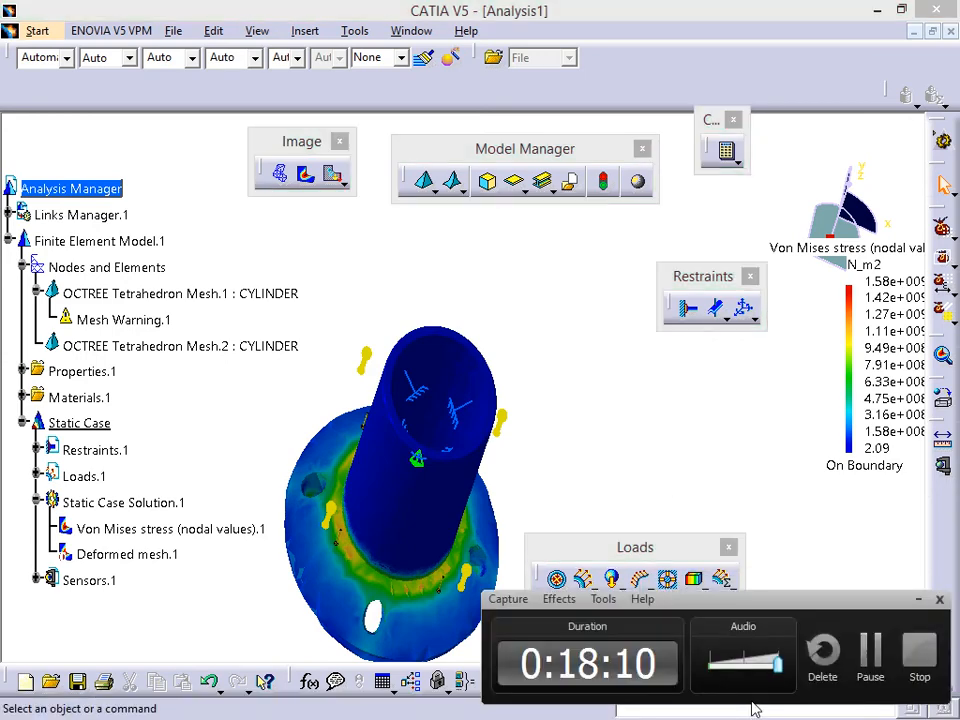
- Zoom out and pan the stressed cylinder back to the centre of the view
click(873, 655)
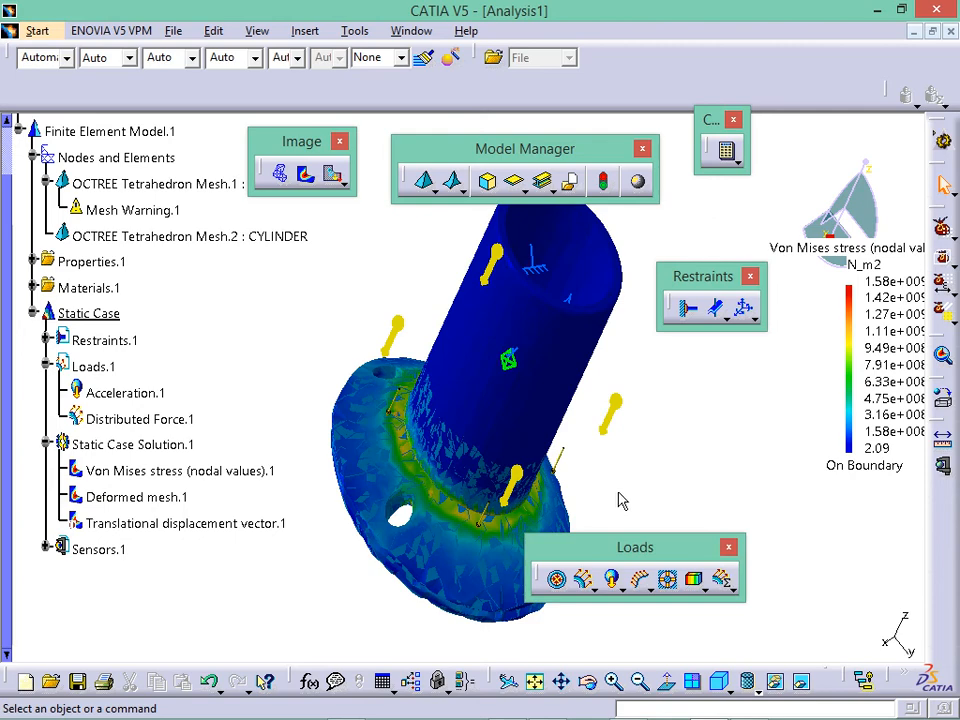
middle_drag(645, 490, 634, 519)
mouse_move(548, 480)
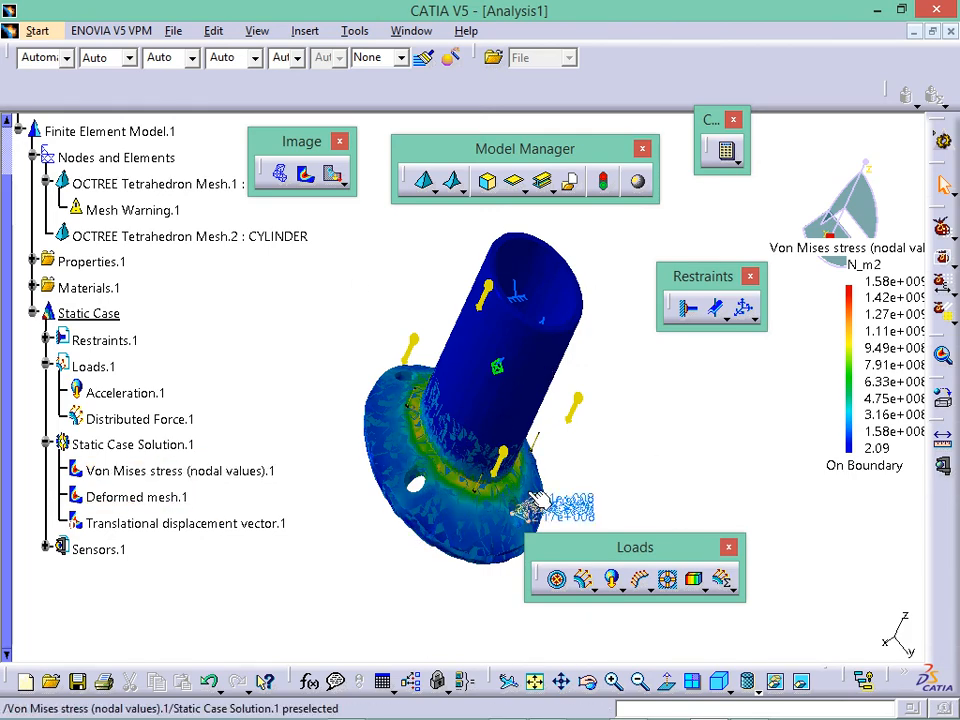
middle_drag(528, 560, 548, 392)
middle_drag(587, 508, 595, 453)
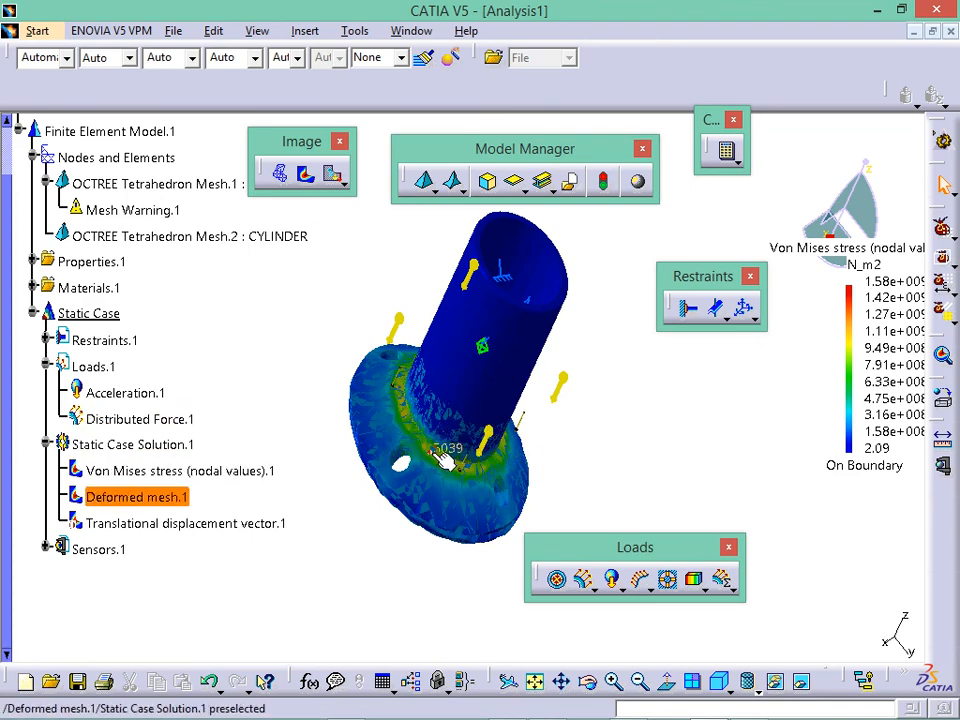
middle_drag(460, 437, 452, 469)
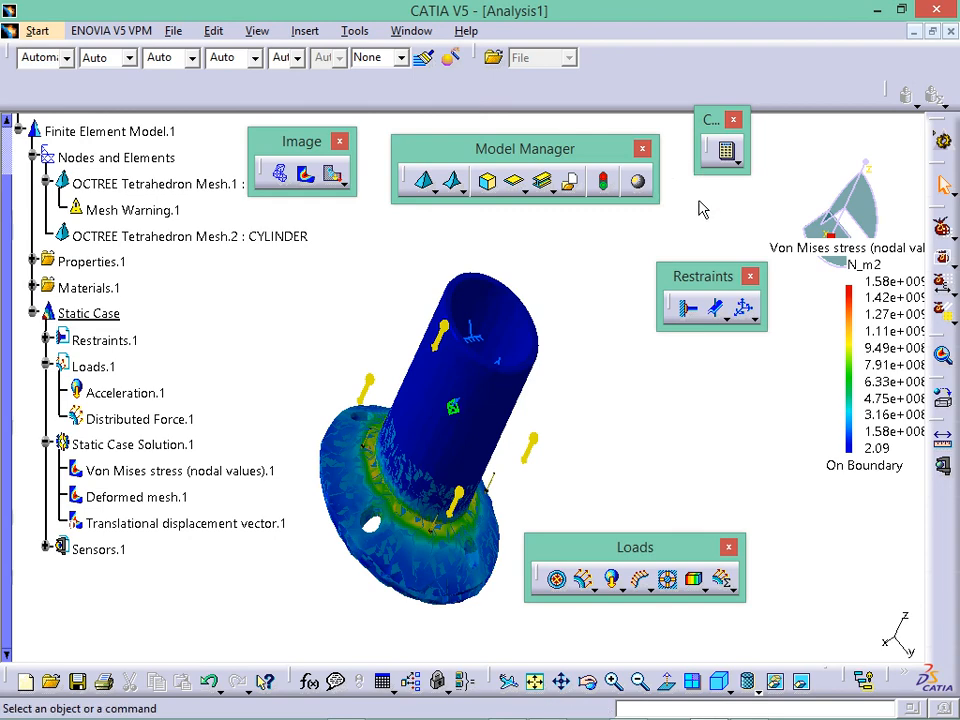
- Float the docked Analysis Tools and workbench toolbars beside the model
right_click(951, 521)
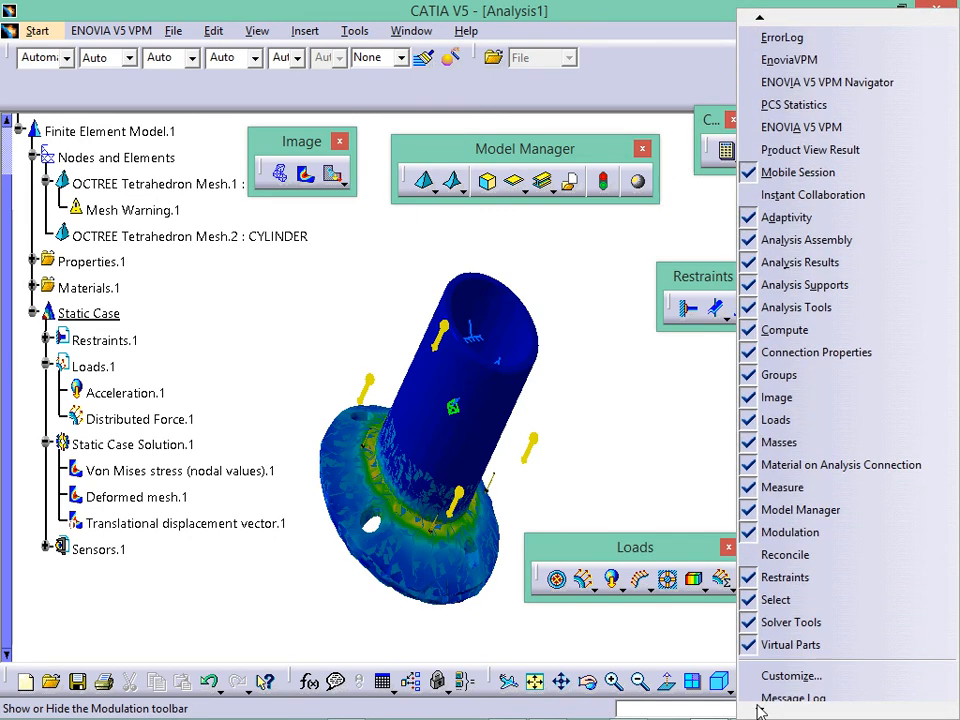
click(697, 474)
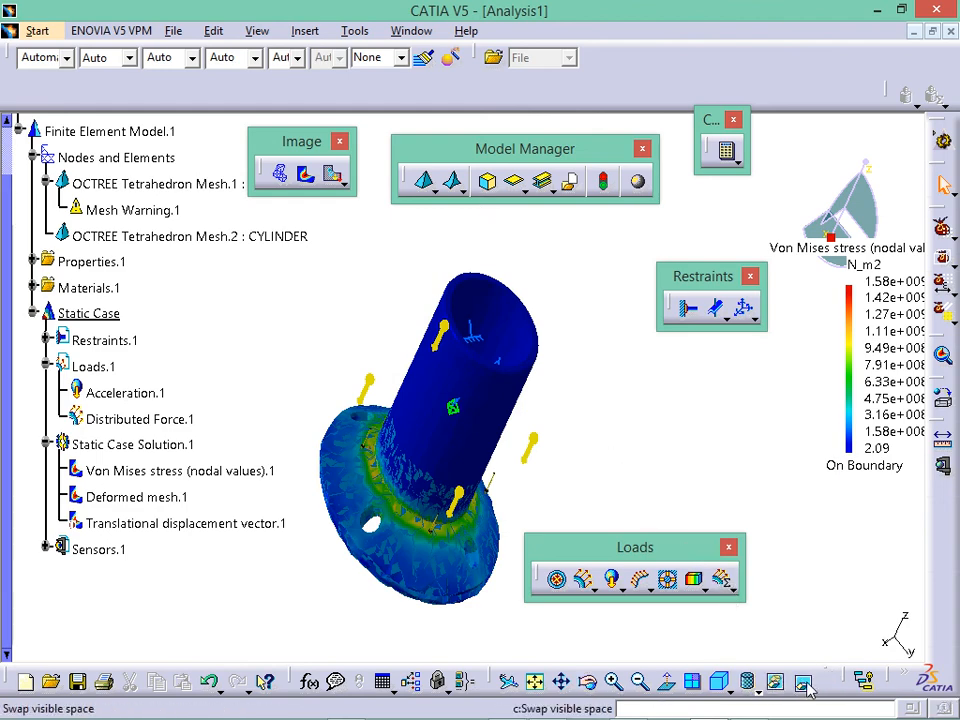
drag(818, 648, 782, 490)
drag(855, 680, 827, 574)
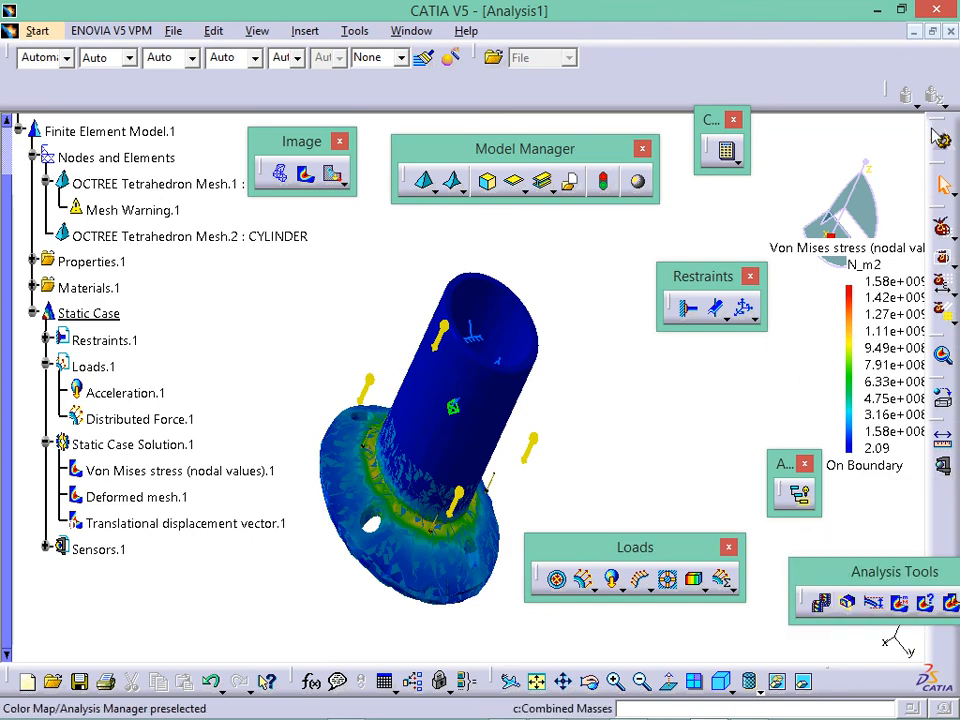
drag(937, 121, 781, 172)
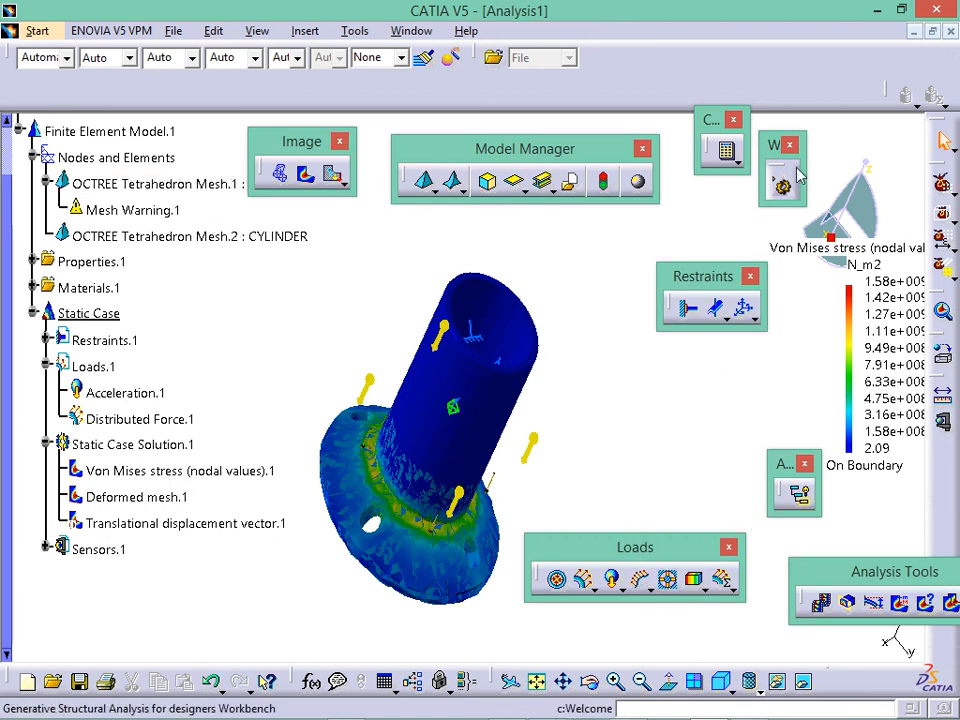
- Expand the compute options and the Finite Element Model.1 tree
click(737, 162)
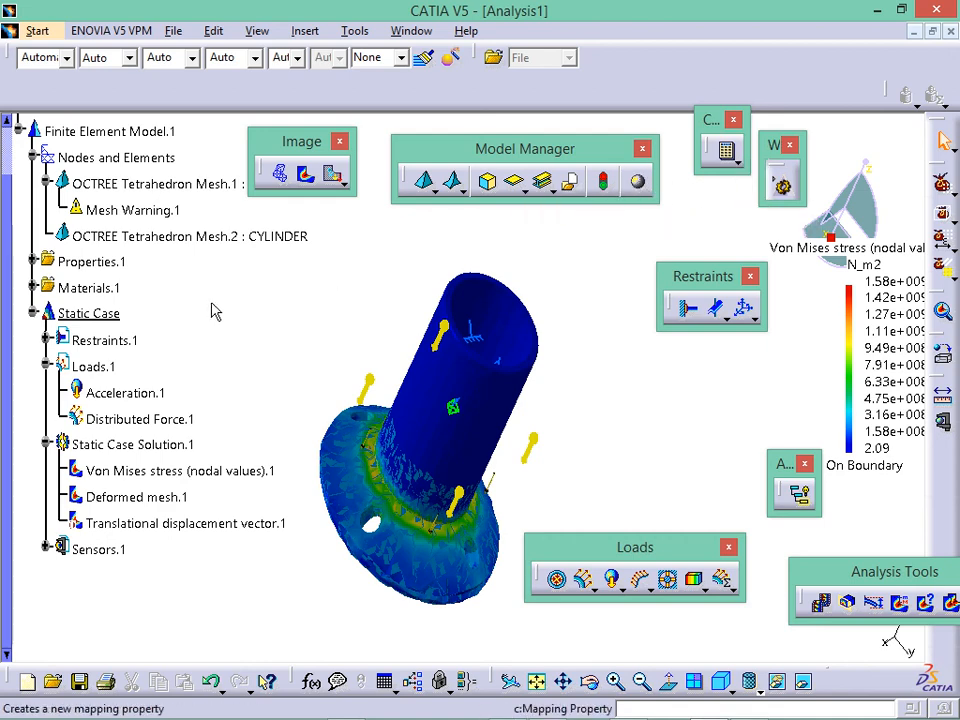
click(91, 134)
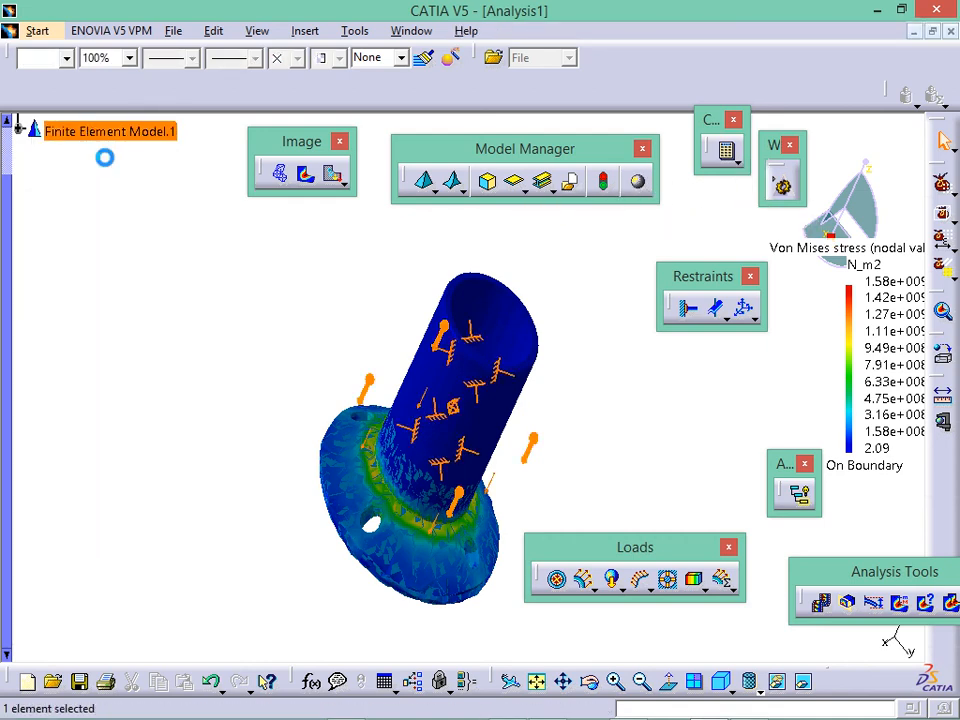
click(150, 244)
click(19, 131)
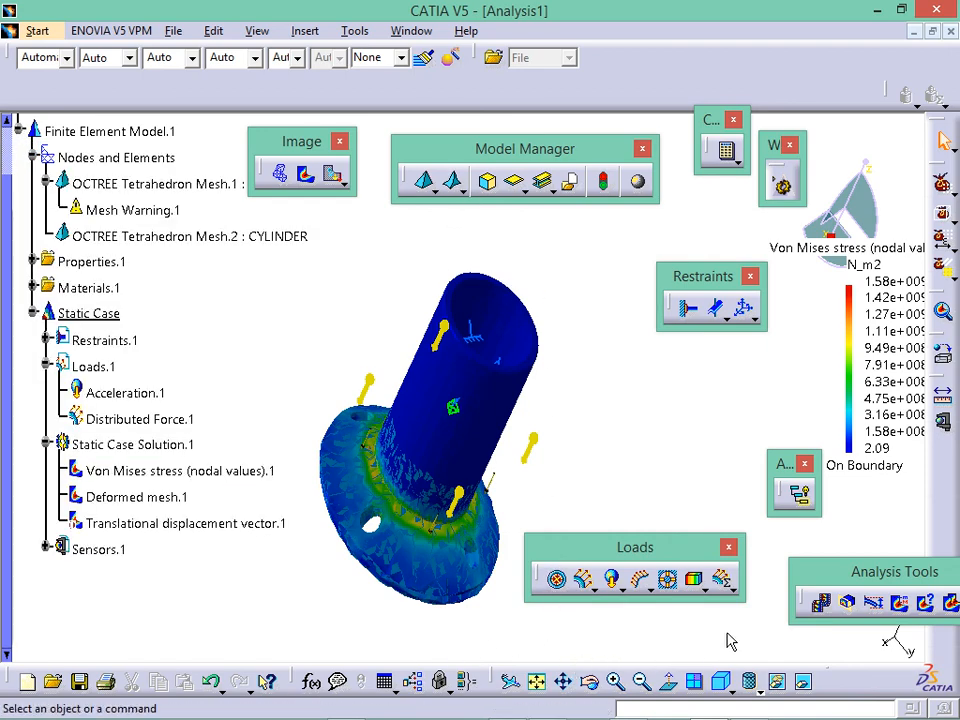
- Reposition the Analysis Tools toolbar and show the Reconcile toolbar one row lower
drag(850, 575, 574, 399)
right_click(940, 495)
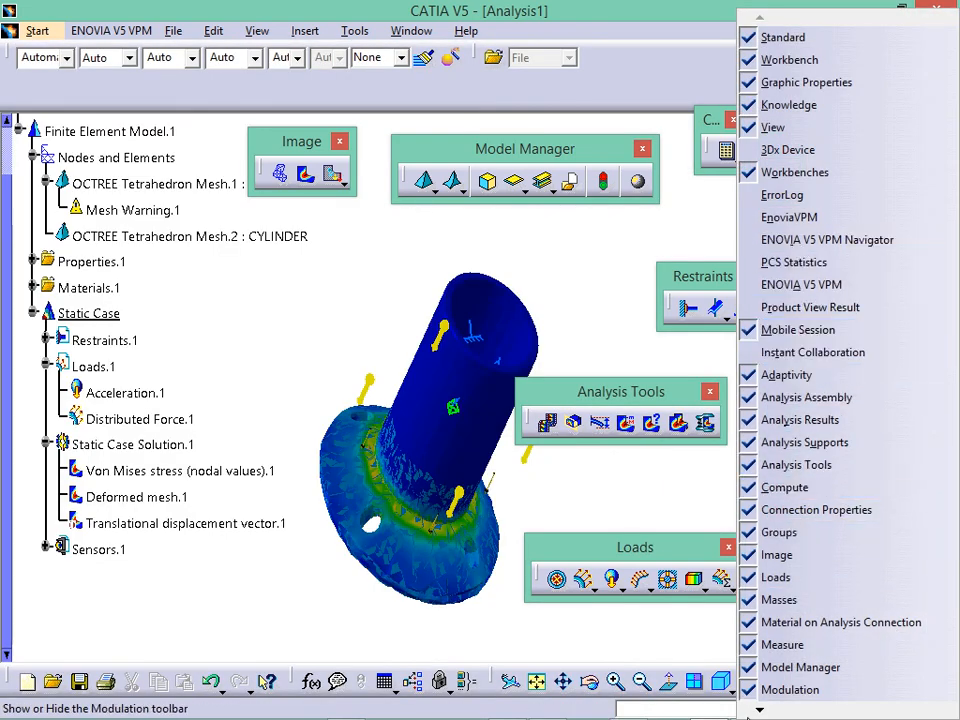
mouse_move(768, 712)
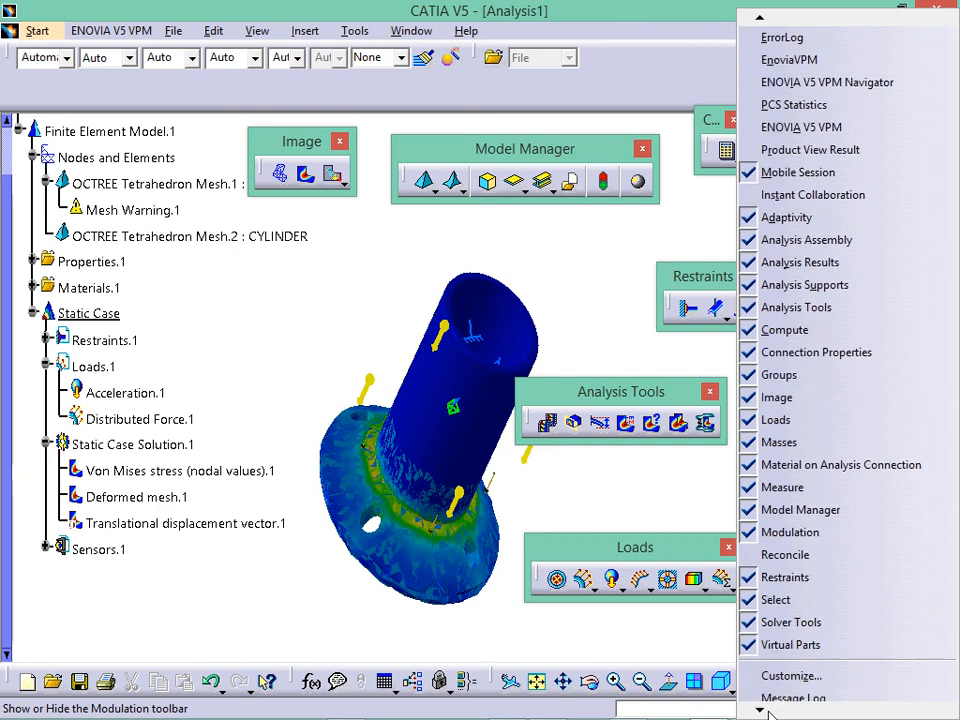
click(778, 533)
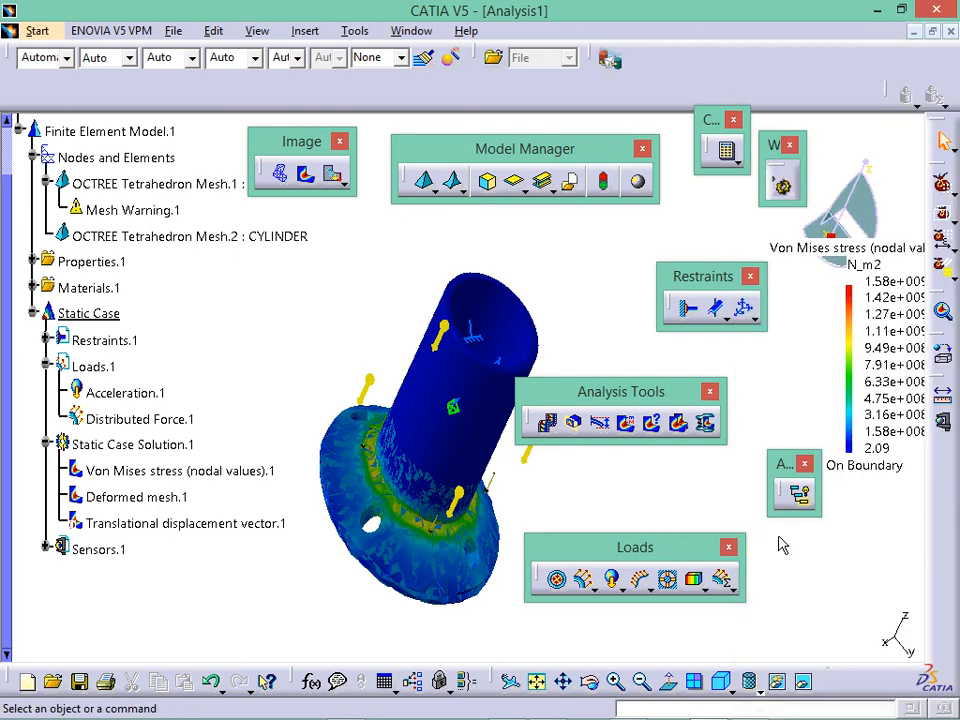
drag(590, 57, 695, 83)
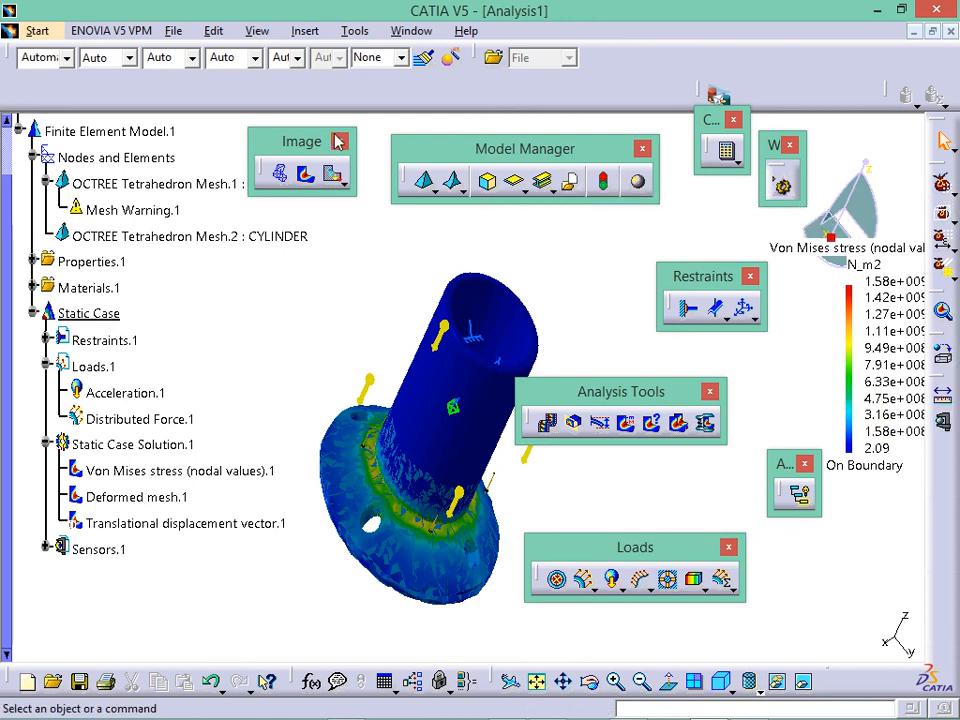
- Review the Gauss R6 static solution parameters unchanged, then bring up the toolbar list
double_click(103, 450)
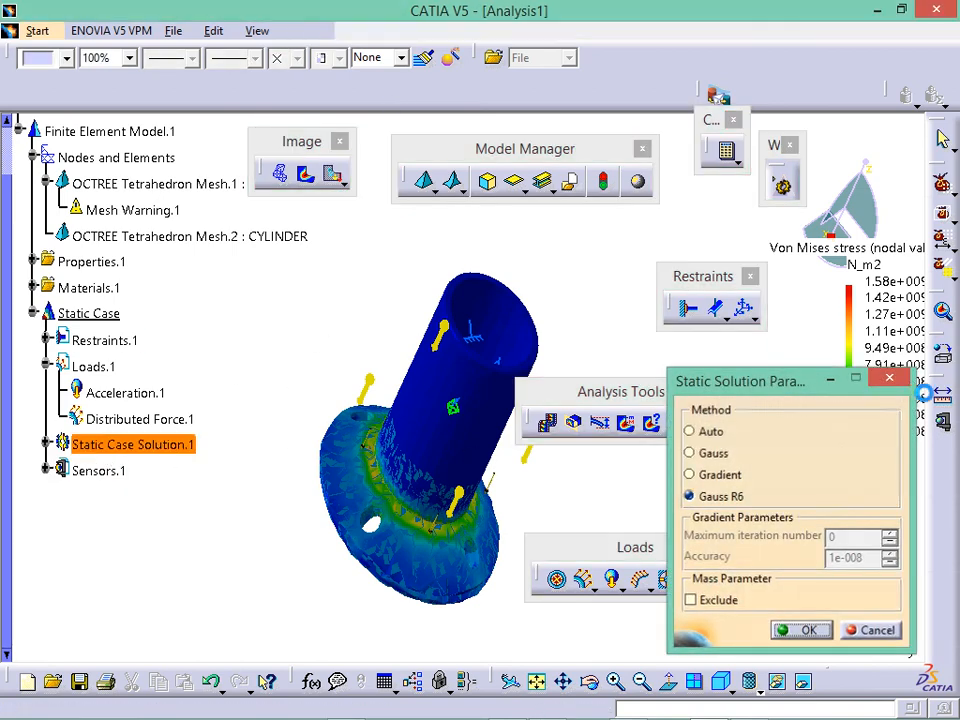
key(Return)
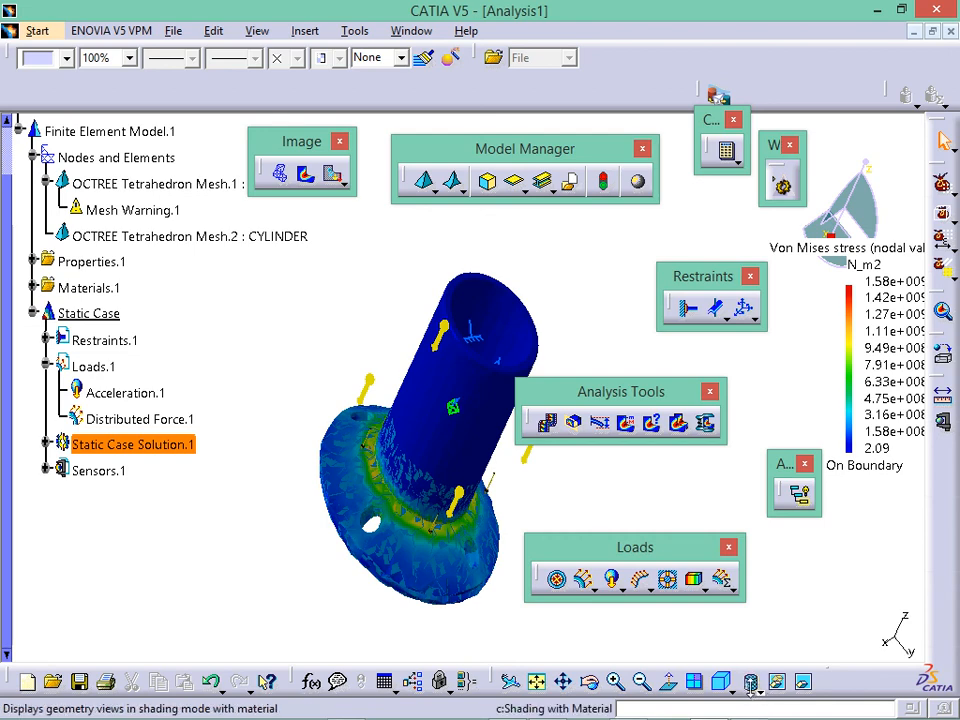
right_click(942, 562)
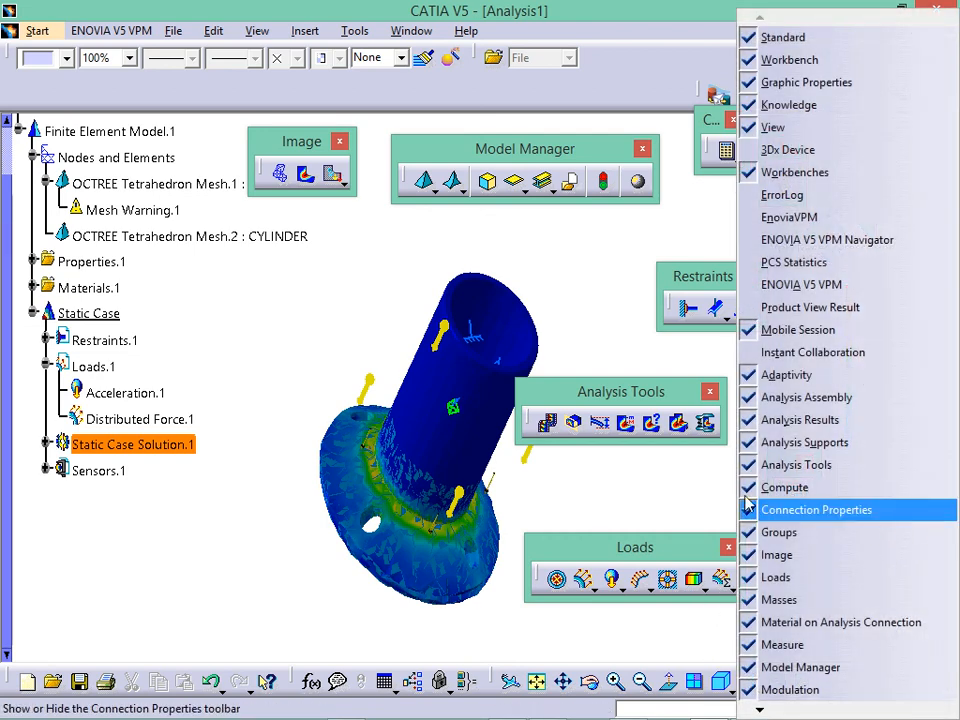
mouse_move(590, 714)
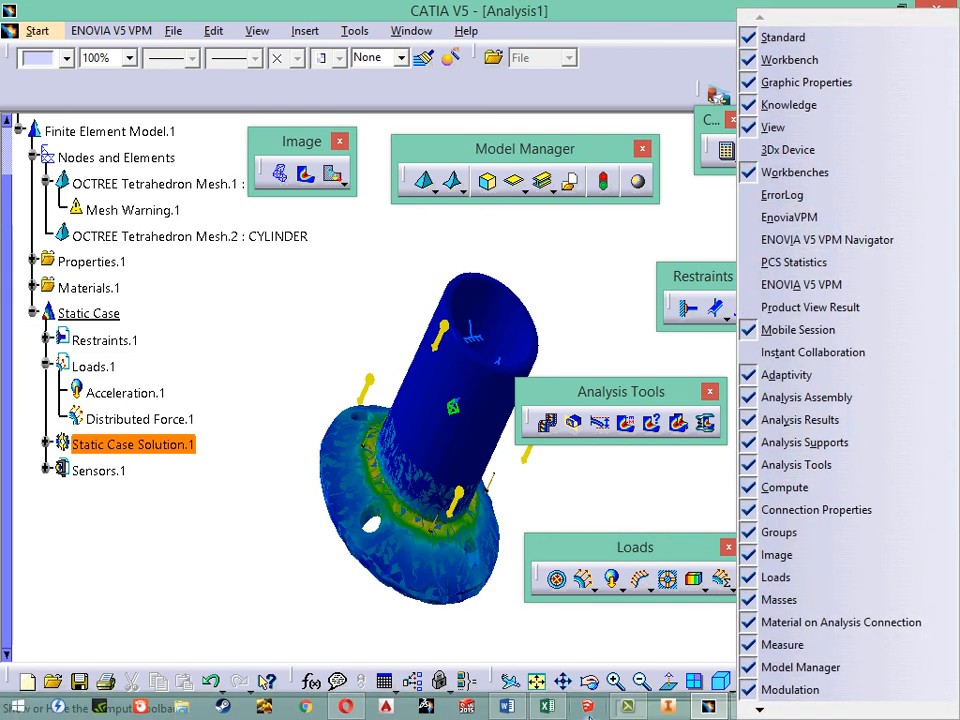